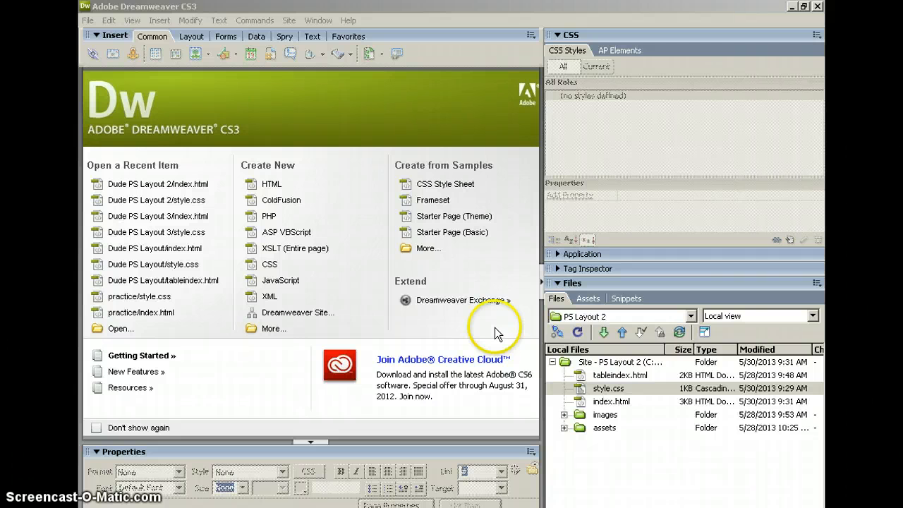
Step: Widen the Explorer window showing the layout's site folder and open its images folder
left_click(496, 345)
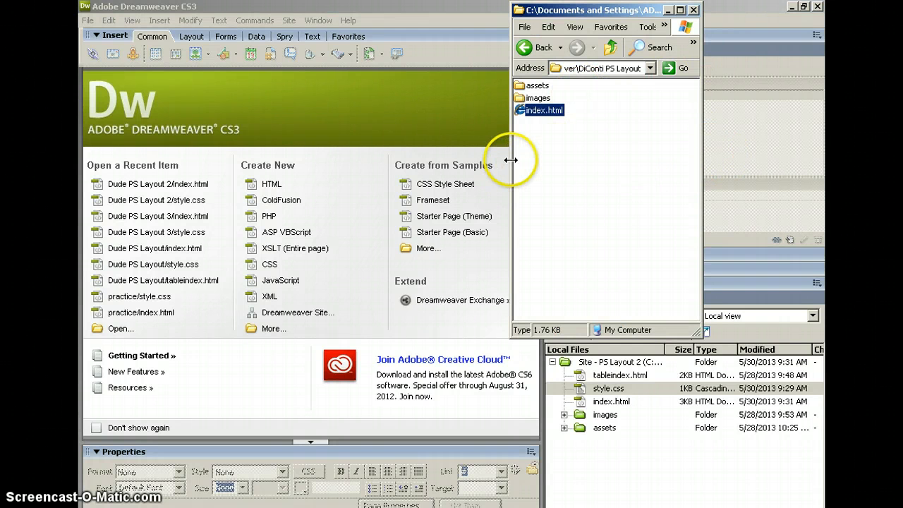
left_click_drag(511, 156, 462, 155)
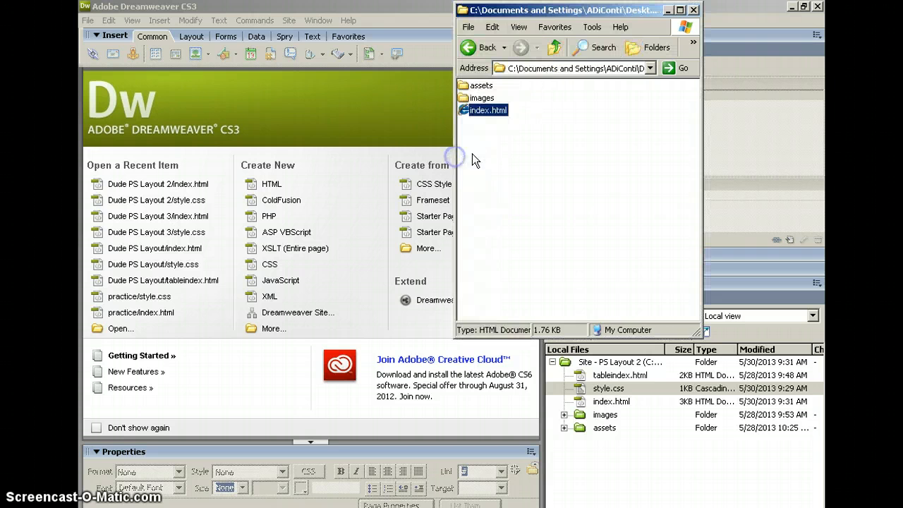
double_click(466, 99)
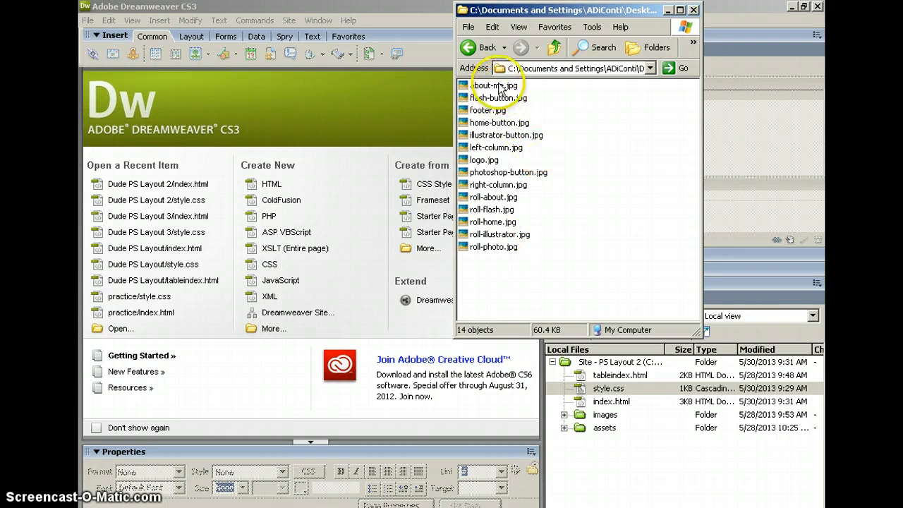
Step: Examine the sliced JPG files in the images folder one by one, from about-me.jpg to roll-photo.jpg
mouse_move(497, 89)
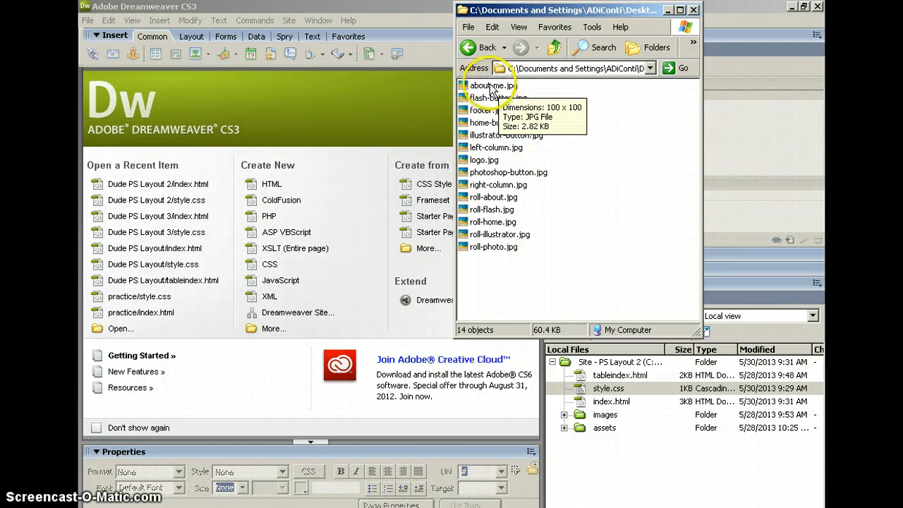
left_click(491, 88)
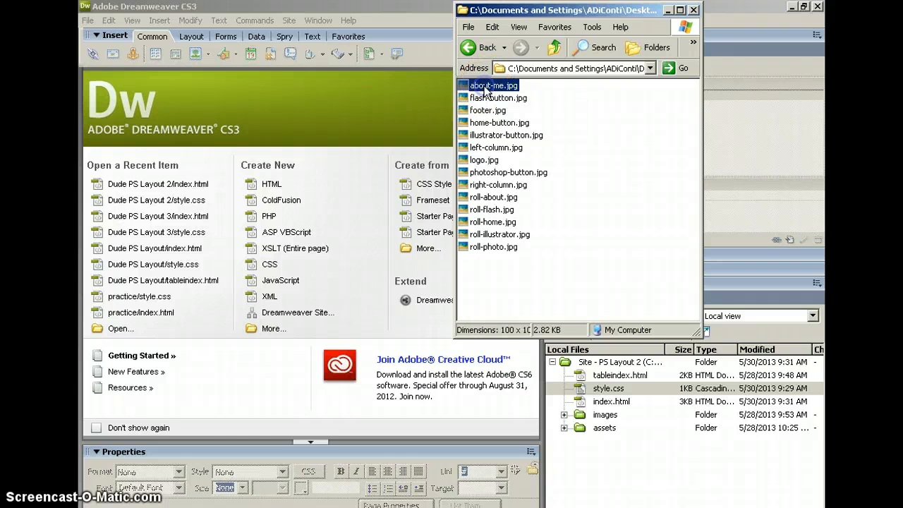
mouse_move(513, 93)
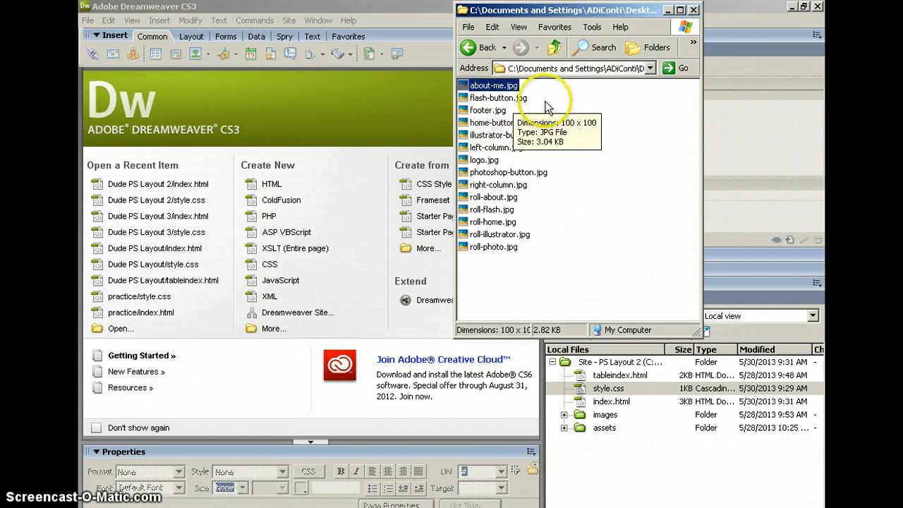
left_click(506, 98)
left_click(498, 110)
left_click(498, 123)
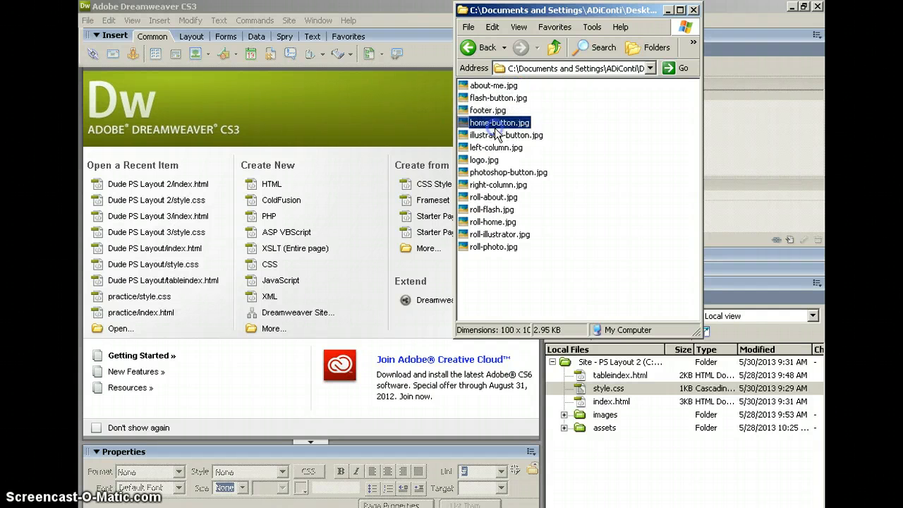
left_click(497, 136)
left_click(489, 148)
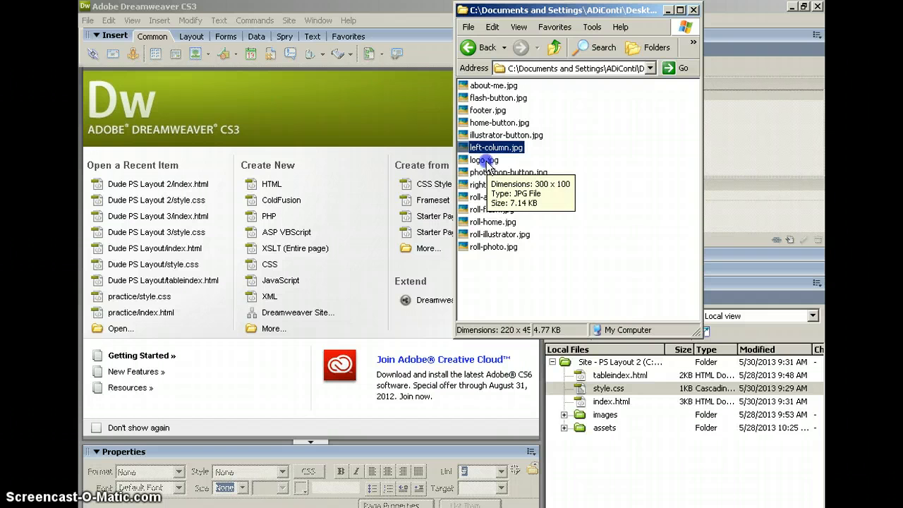
left_click(487, 160)
left_click(494, 173)
left_click(495, 185)
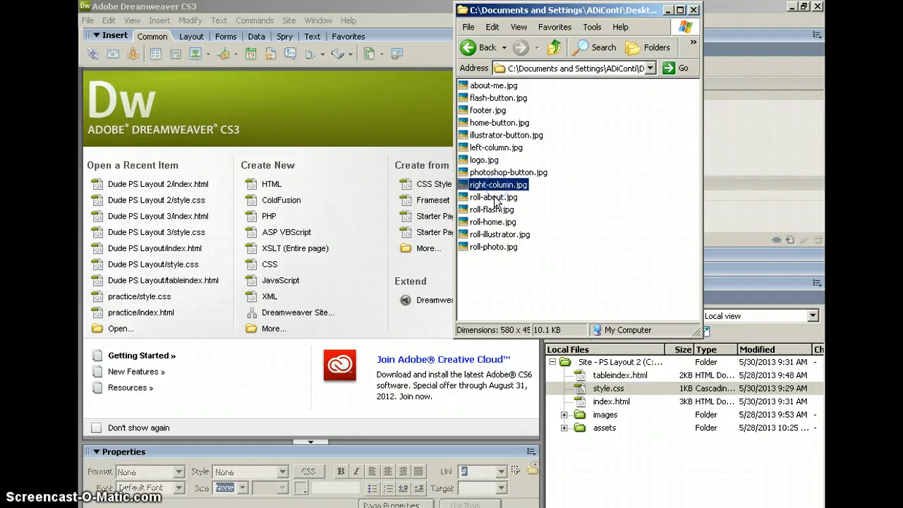
left_click(494, 197)
left_click(496, 210)
left_click(498, 222)
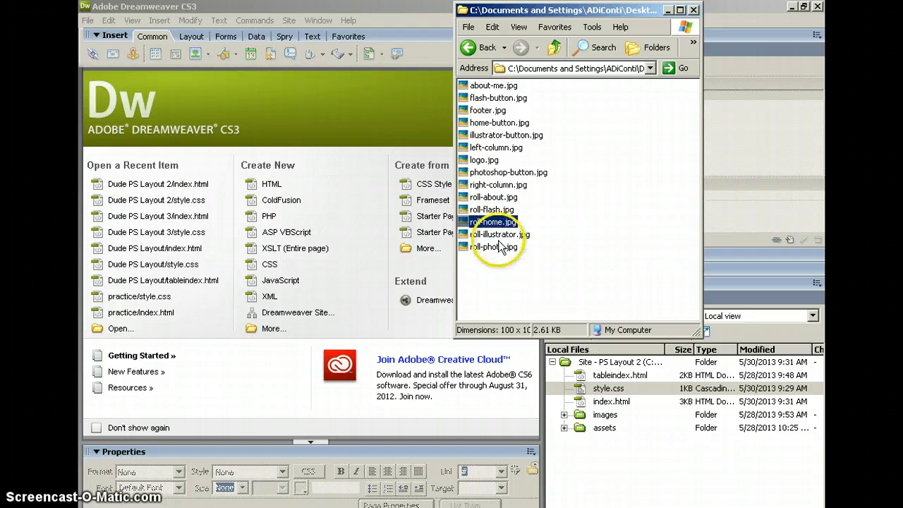
left_click(500, 246)
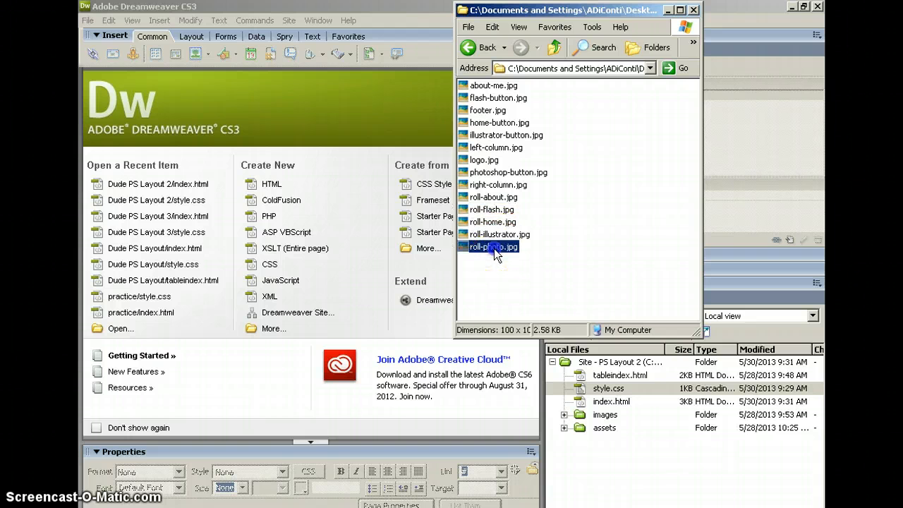
Step: Review the sliced images by role: the roll- rollover files, logo.jpg, the navigation buttons, the left and right columns, and footer.jpg
left_click(497, 198, "shift")
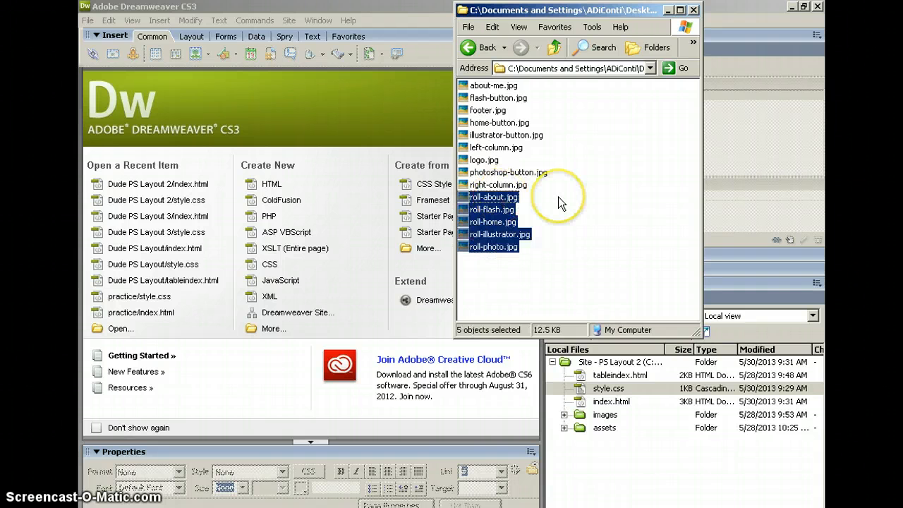
left_click(494, 160)
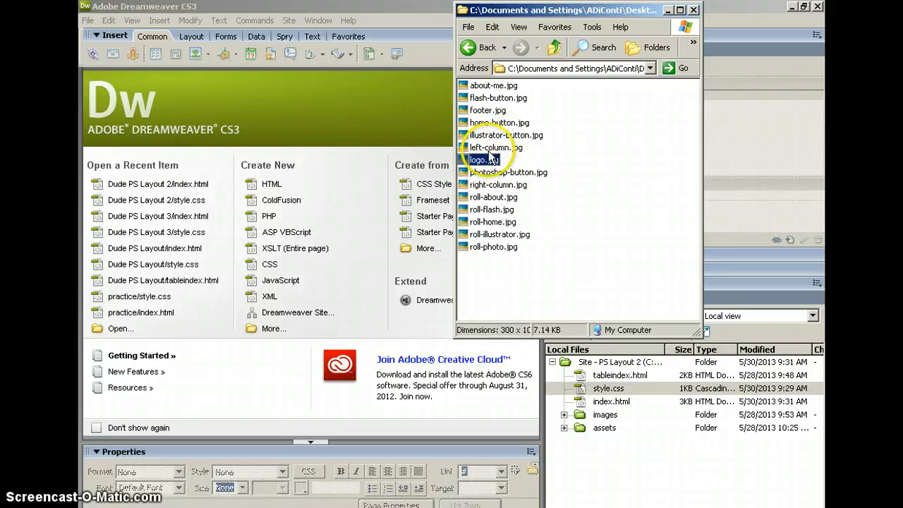
left_click(489, 127, "ctrl")
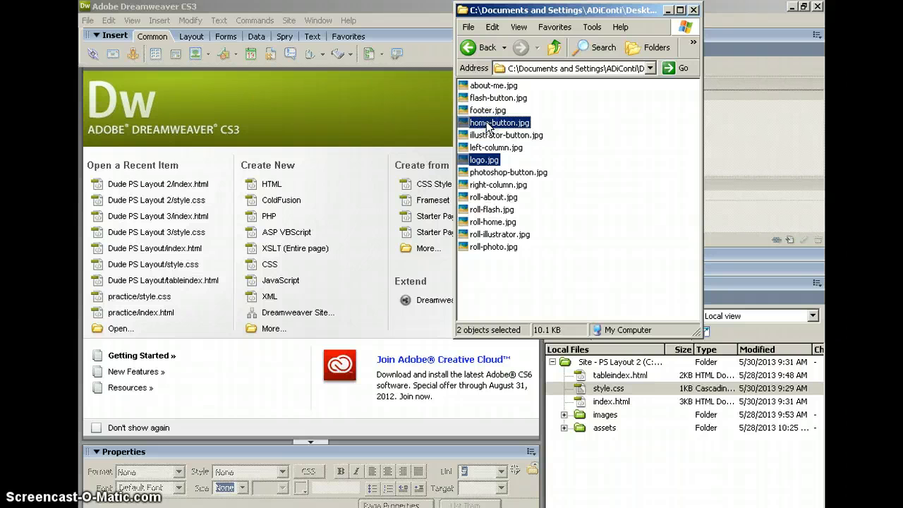
left_click(487, 123, "ctrl")
left_click(495, 136)
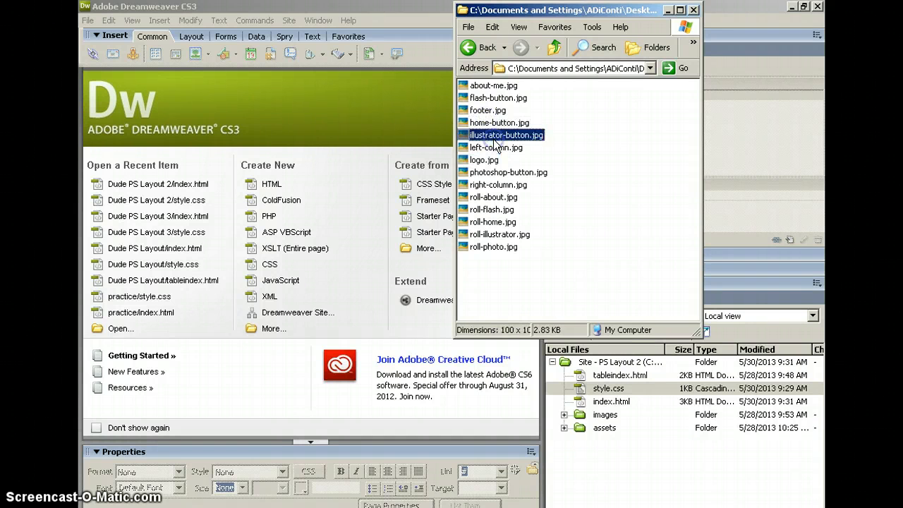
left_click(490, 86, "shift")
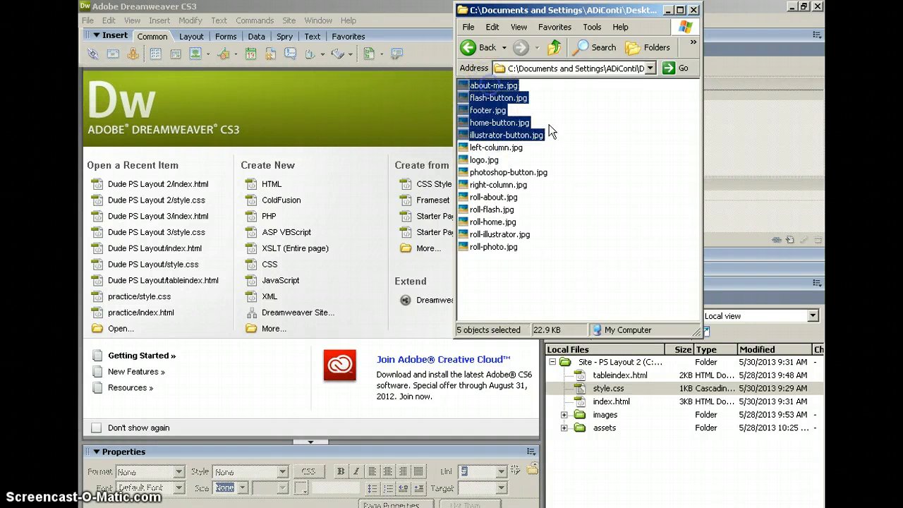
left_click(483, 148)
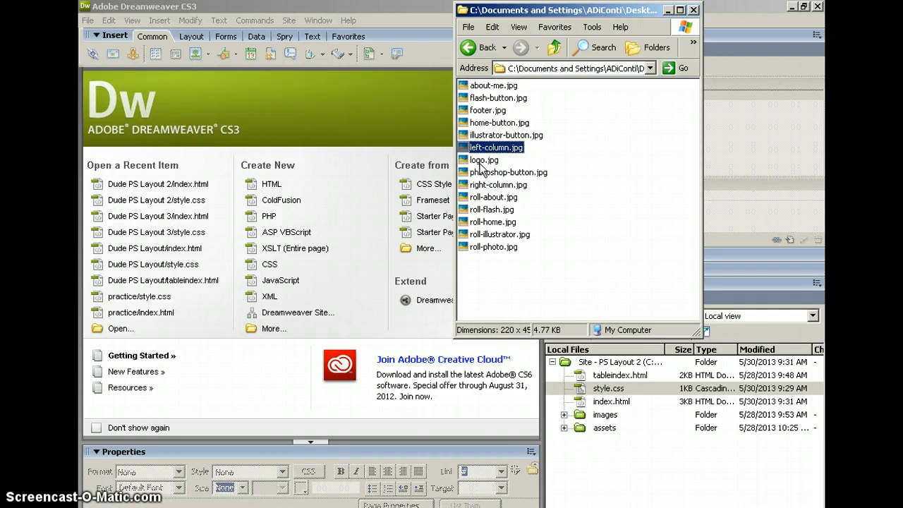
left_click(484, 161)
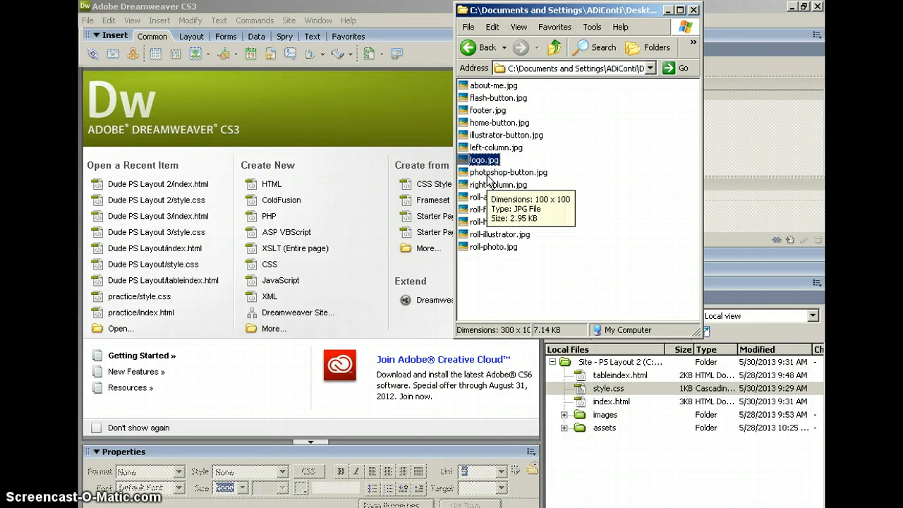
left_click(488, 174)
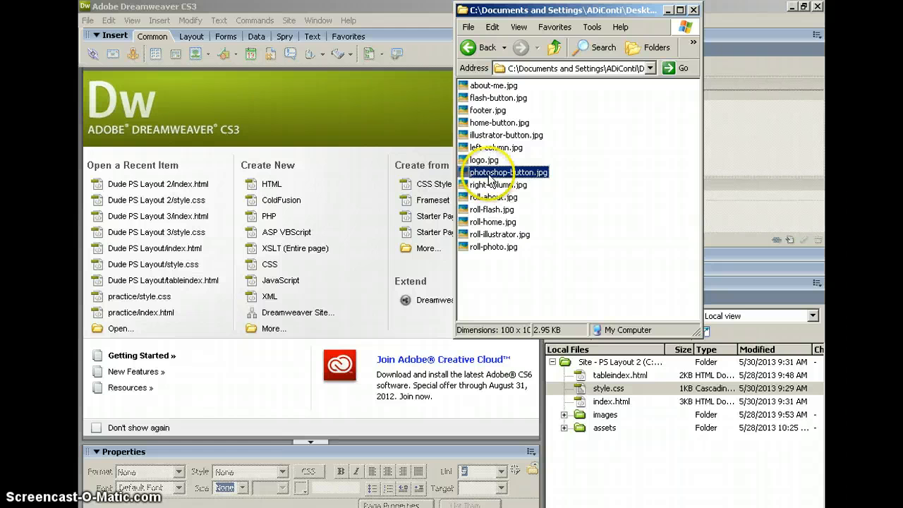
left_click(480, 112)
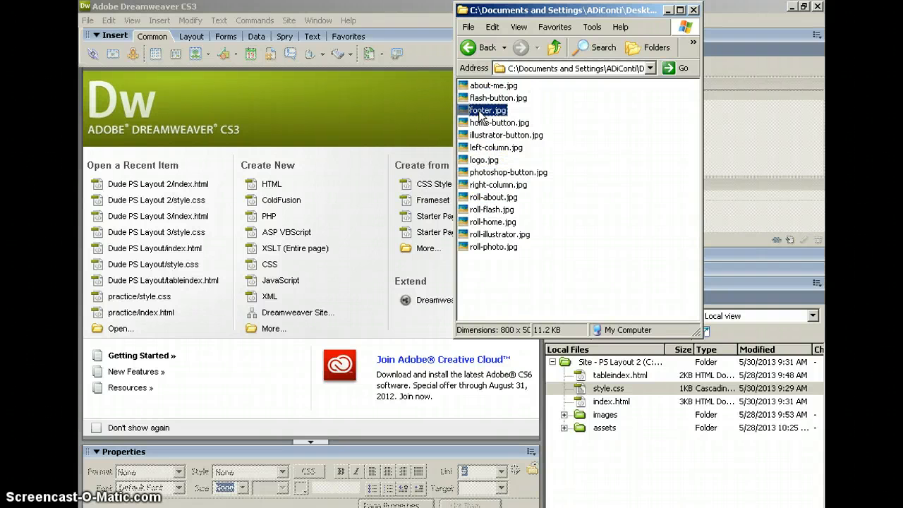
left_click(493, 186)
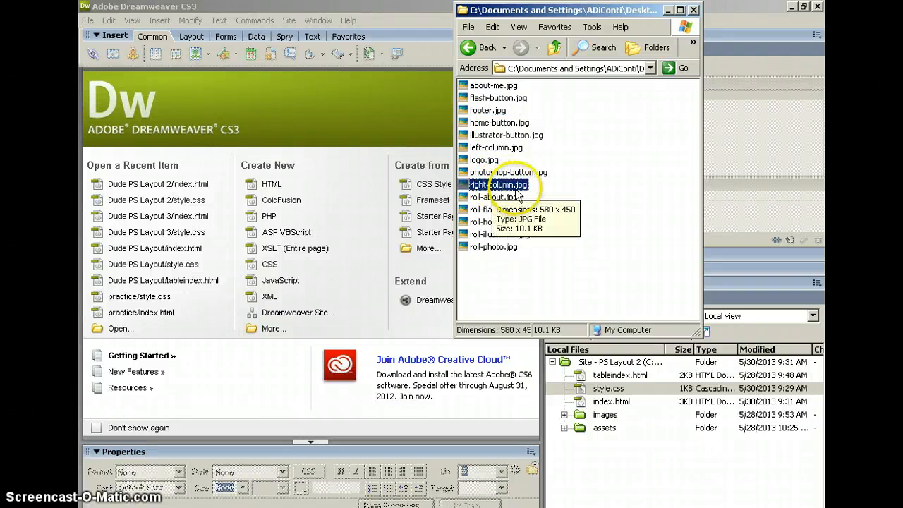
left_click(542, 286)
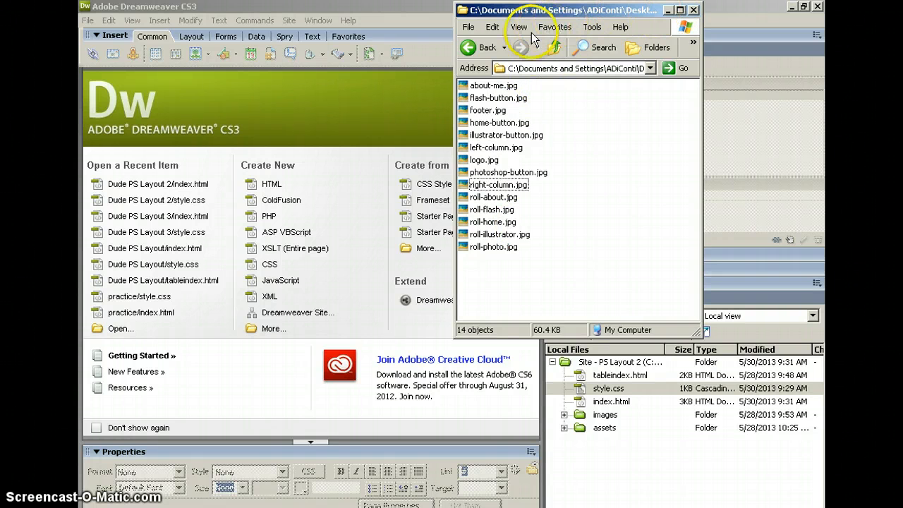
Step: Open index.html from the parent folder in the browser, widening the window to fit the whole layout
left_click(487, 47)
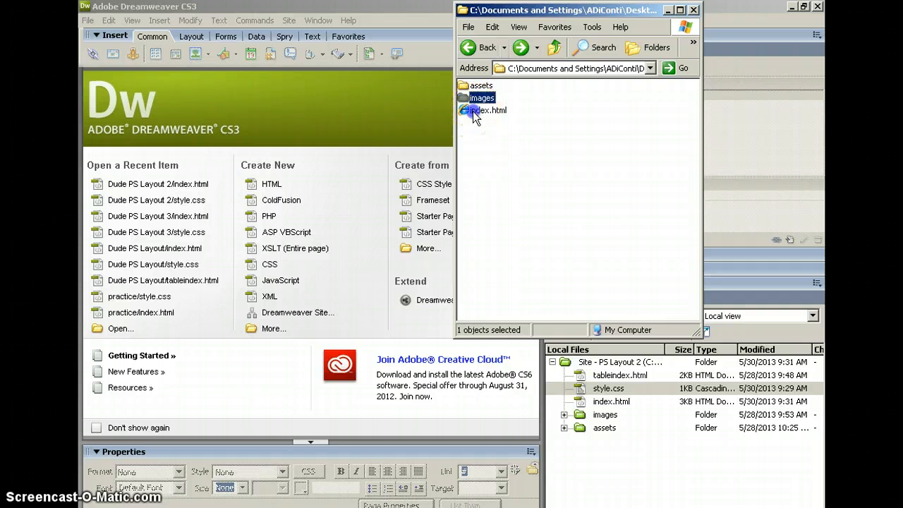
left_click(482, 111)
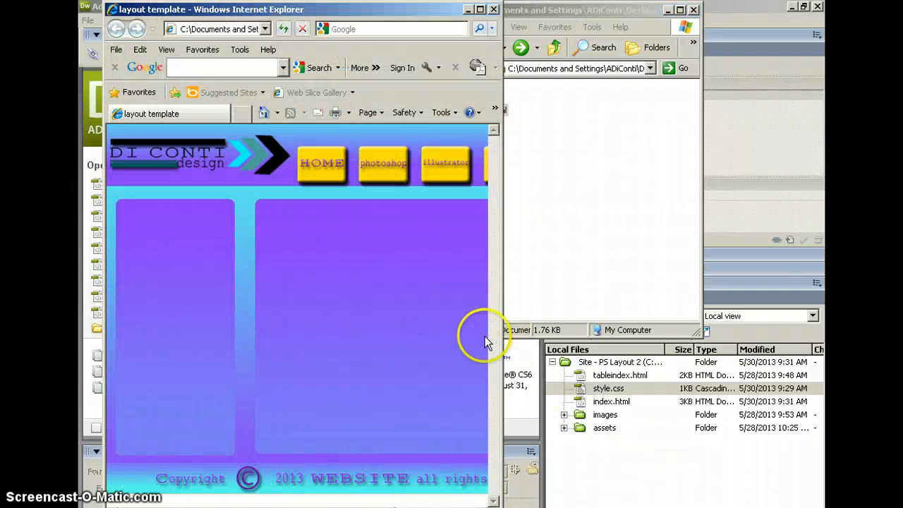
left_click_drag(500, 335, 771, 294)
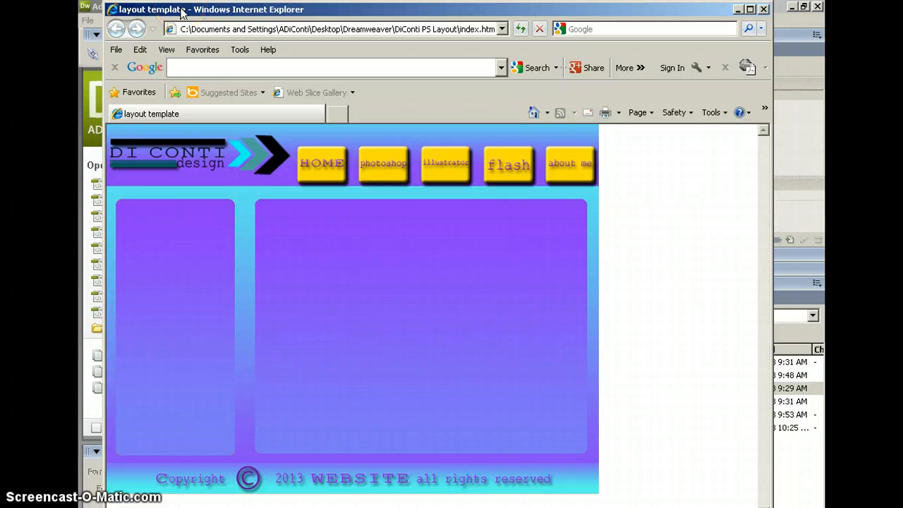
Step: View the page's HTML source, examine its table markup and image and spacer cells, and close the source and browser windows
left_click(159, 51)
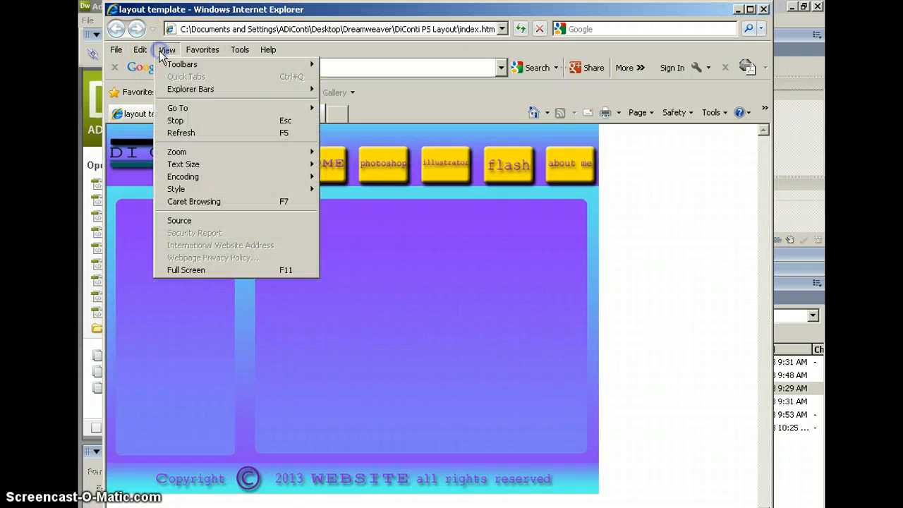
left_click(183, 219)
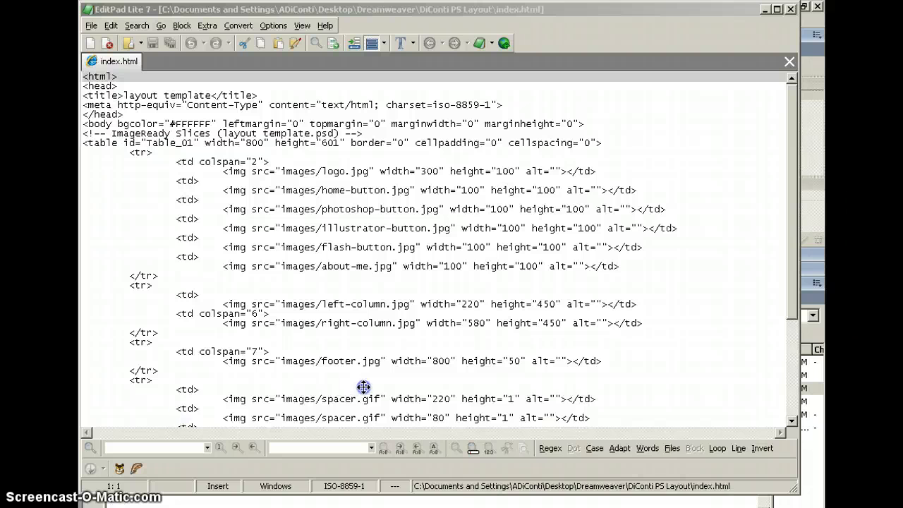
left_click(252, 228)
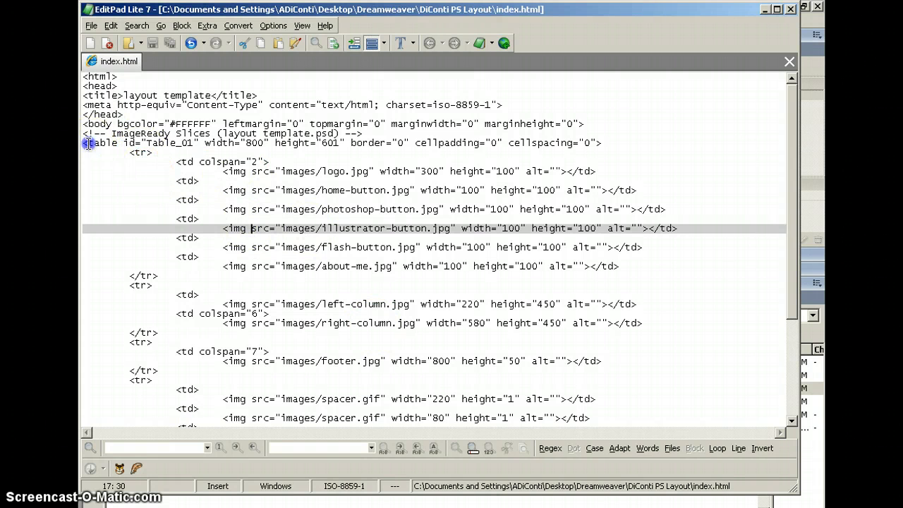
left_click_drag(88, 144, 219, 144)
left_click(483, 190)
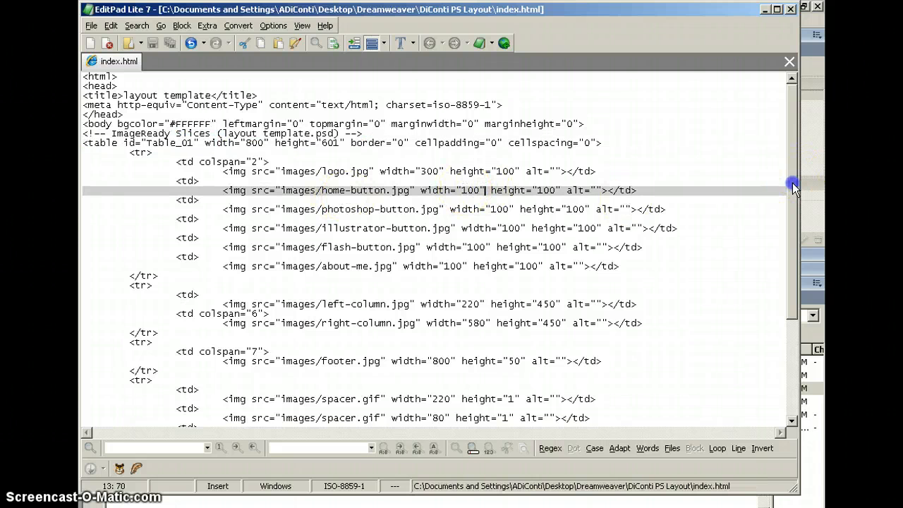
left_click_drag(805, 180, 776, 240)
left_click(425, 246)
scroll(249, 204, "down", 1)
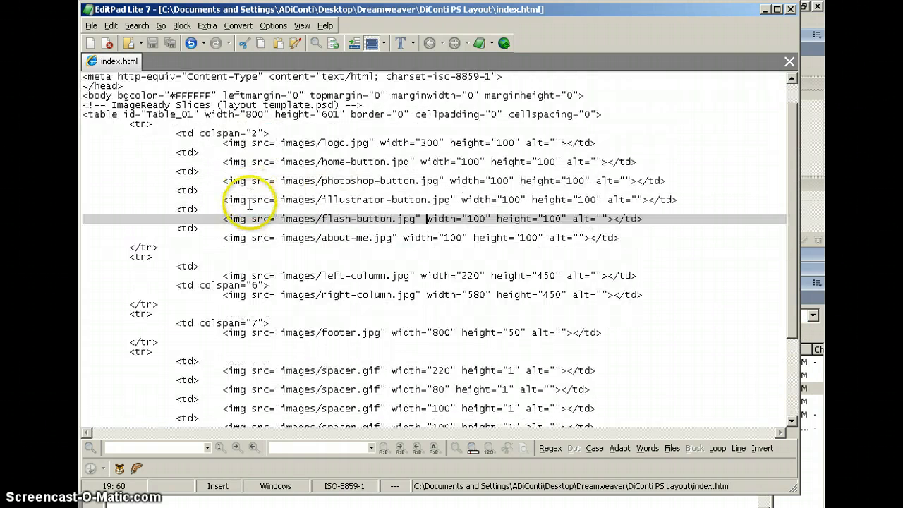
scroll(249, 204, "down", 3)
left_click(272, 314)
scroll(305, 274, "up", 1)
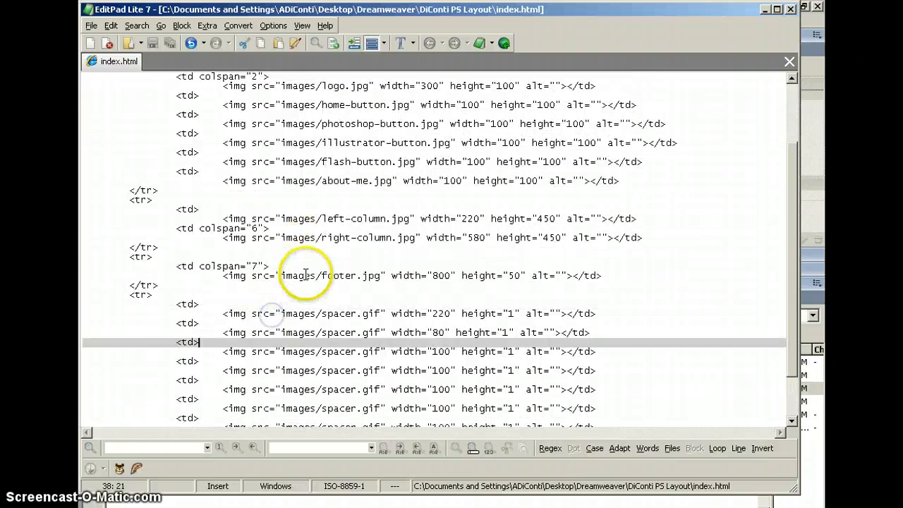
scroll(305, 274, "up", 3)
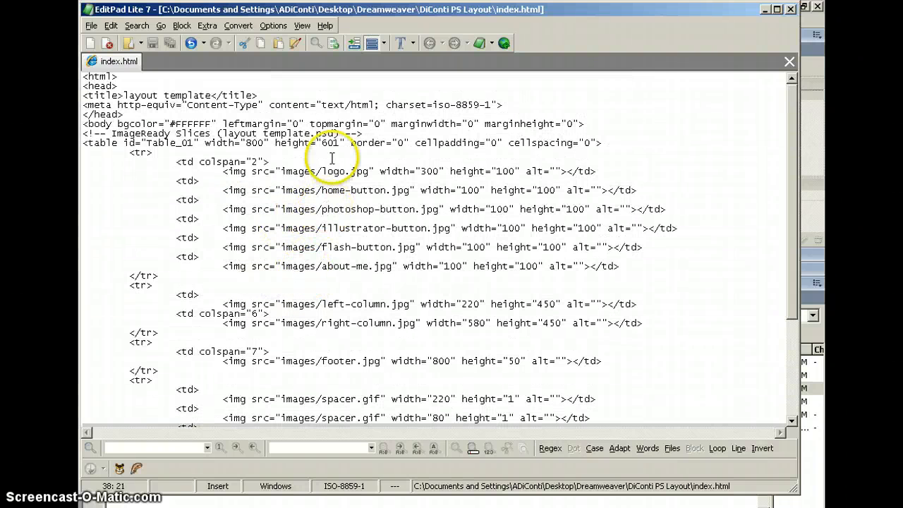
left_click(792, 10)
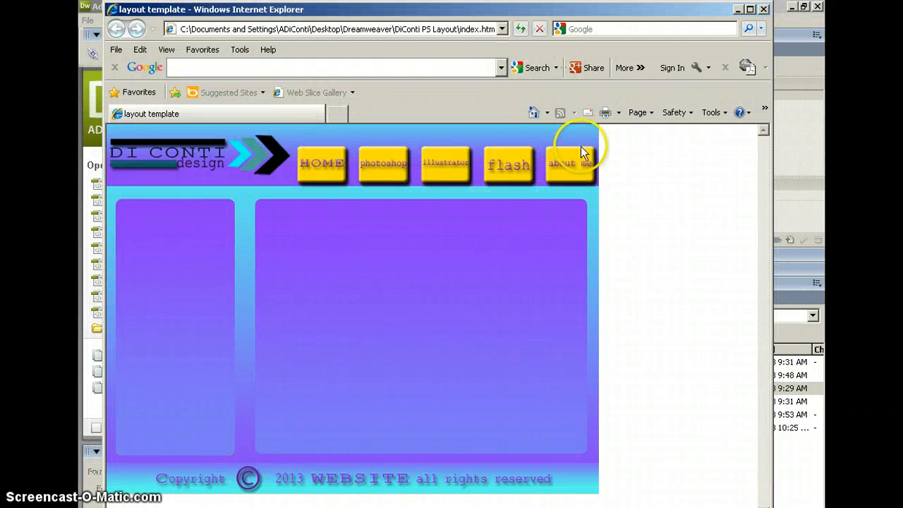
left_click(765, 10)
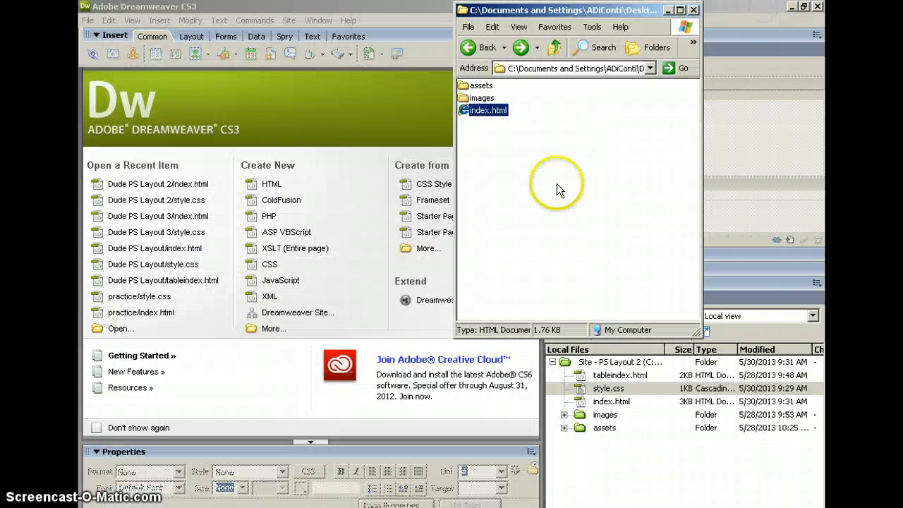
Step: Rename index.html in the site folder as tableindex.html and close the folder window
left_click(467, 111)
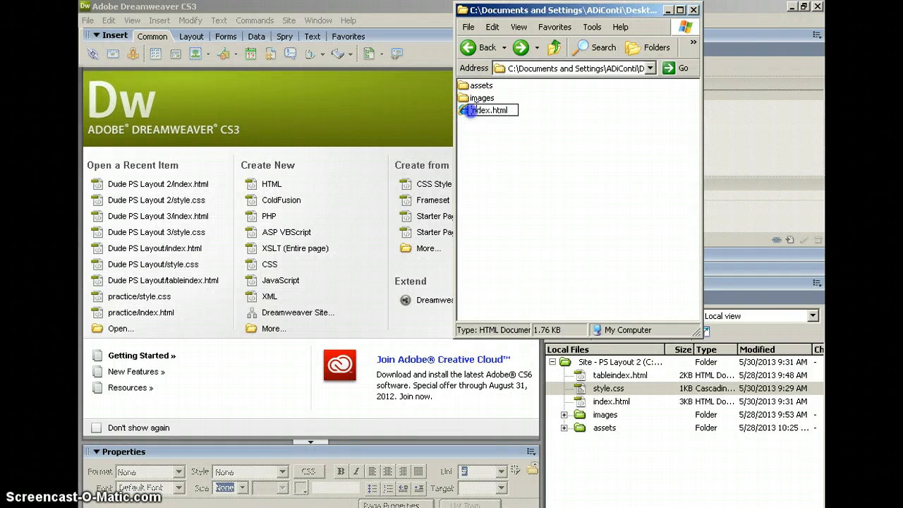
type("table")
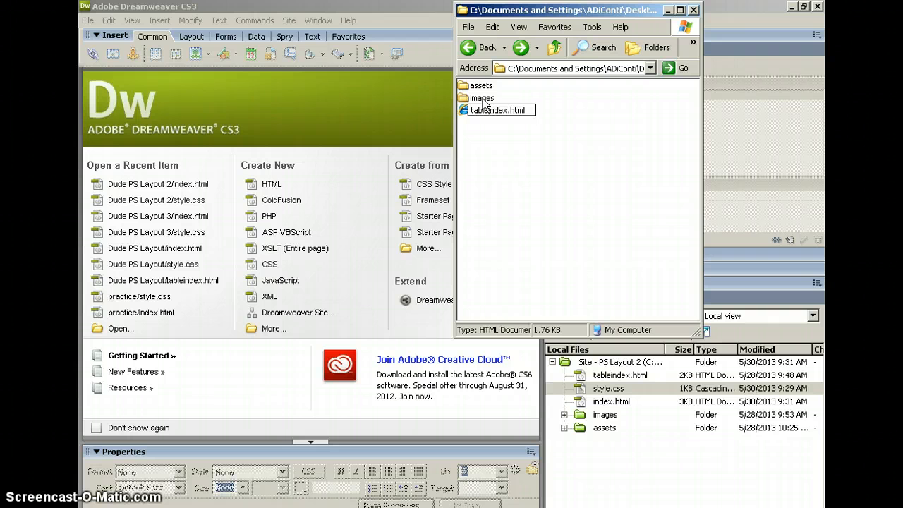
key("Return")
left_click(495, 127)
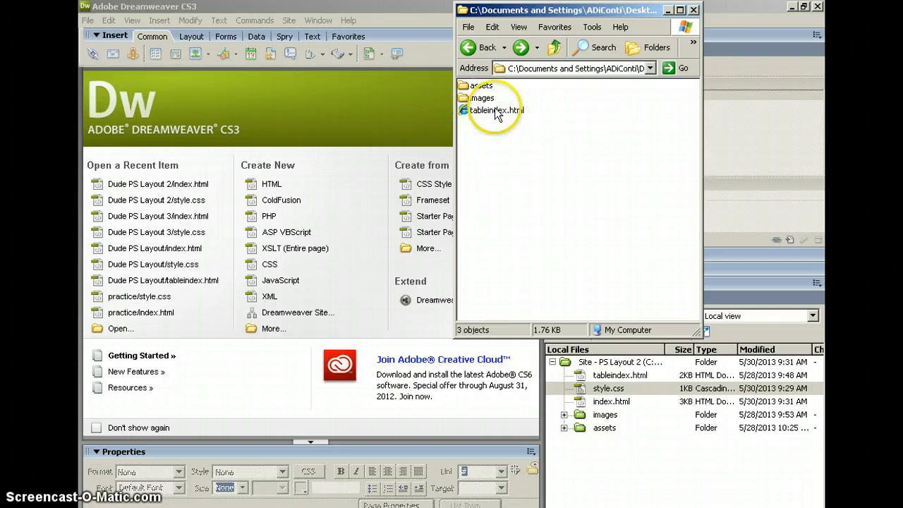
left_click(493, 109)
left_click(525, 128)
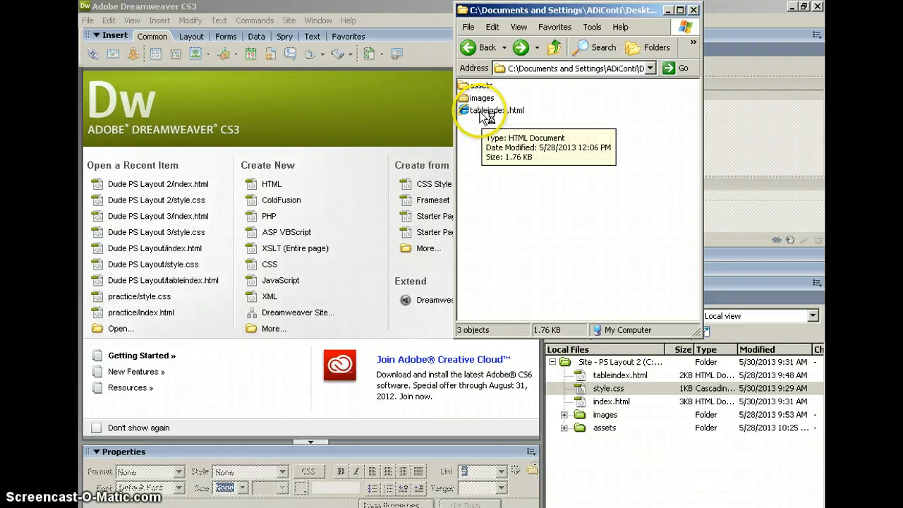
left_click(694, 10)
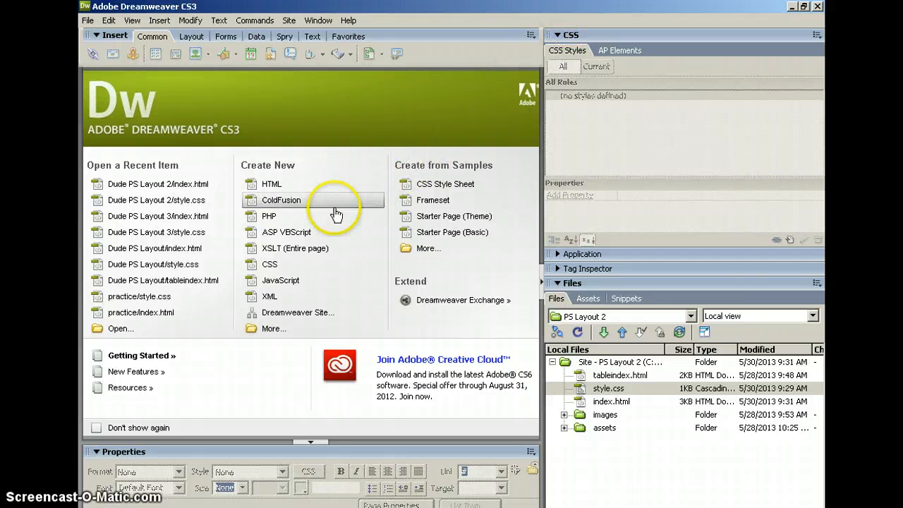
Step: Start a new site definition named "PS Layout" followed by the owner's surname, without a server technology
left_click(300, 317)
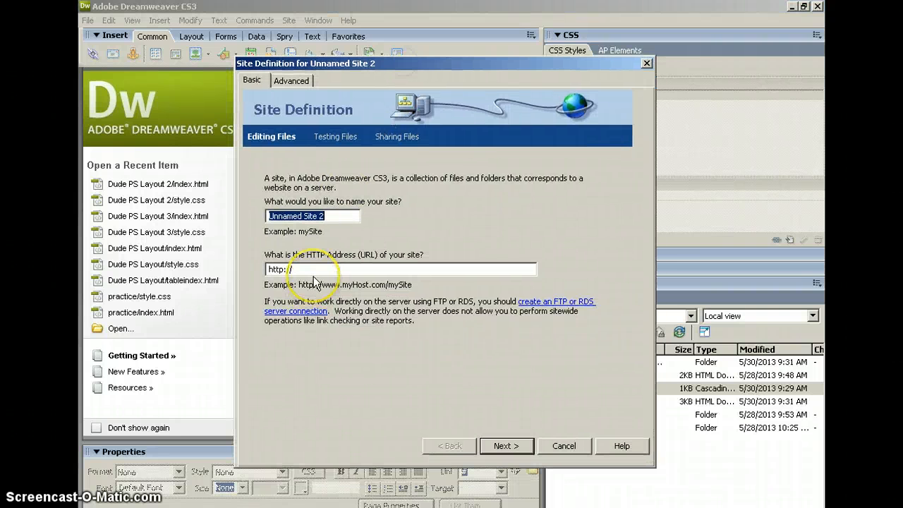
type("PS Layout DiConti")
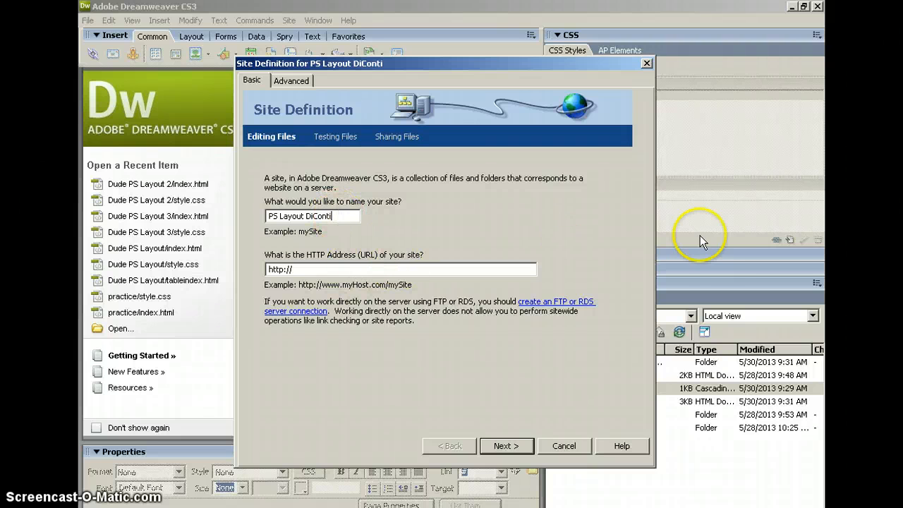
left_click(505, 447)
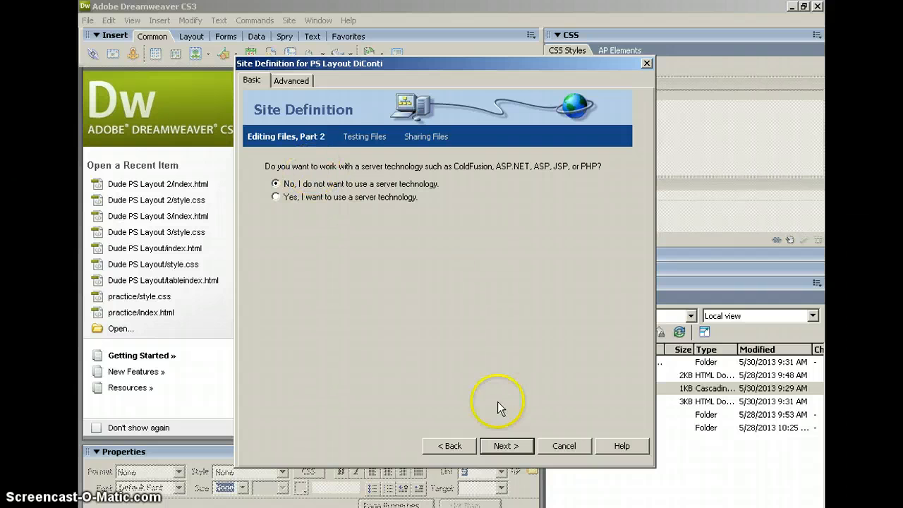
left_click(505, 445)
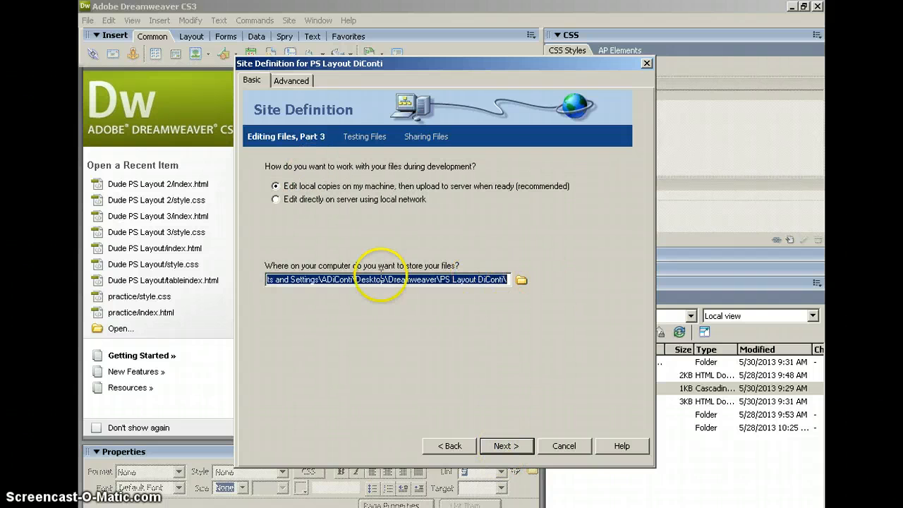
Step: Set the site's local storage location to the owner's PS Layout folder inside Dreamweaver, editing local copies
left_click(523, 280)
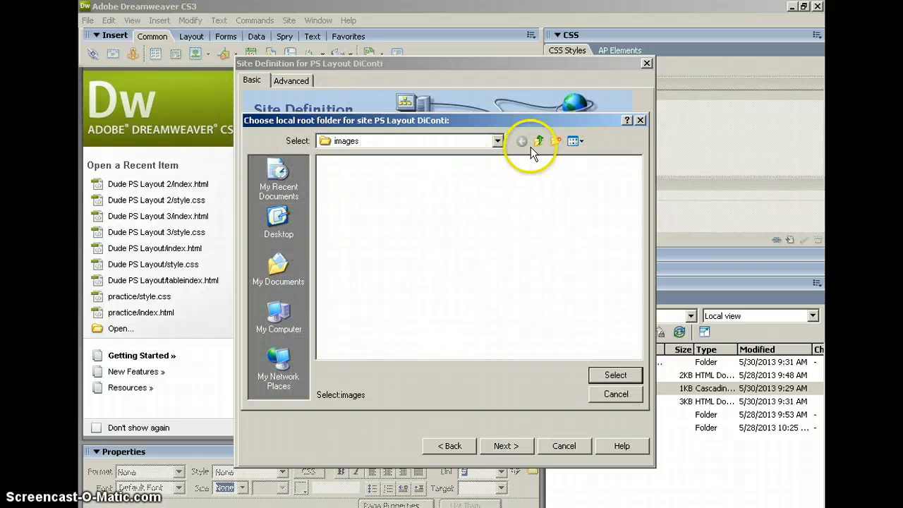
left_click(540, 141)
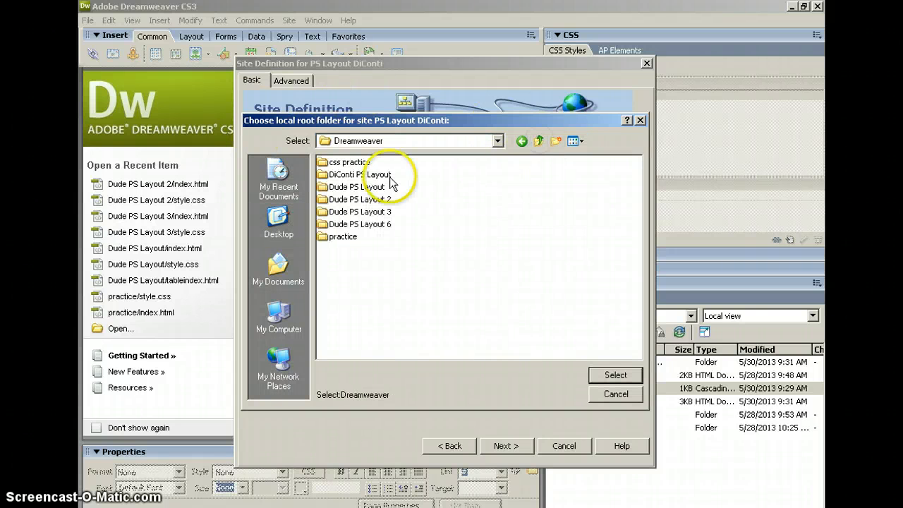
left_click(362, 175)
double_click(361, 175)
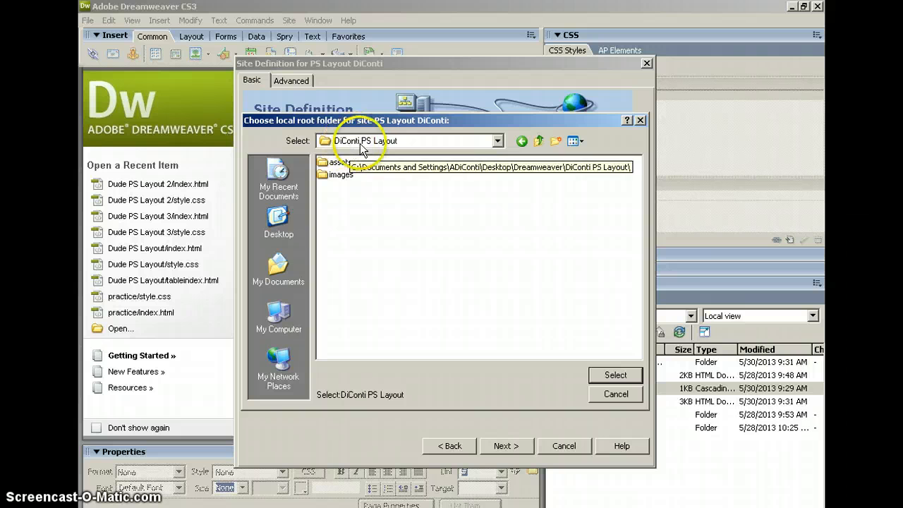
left_click(615, 375)
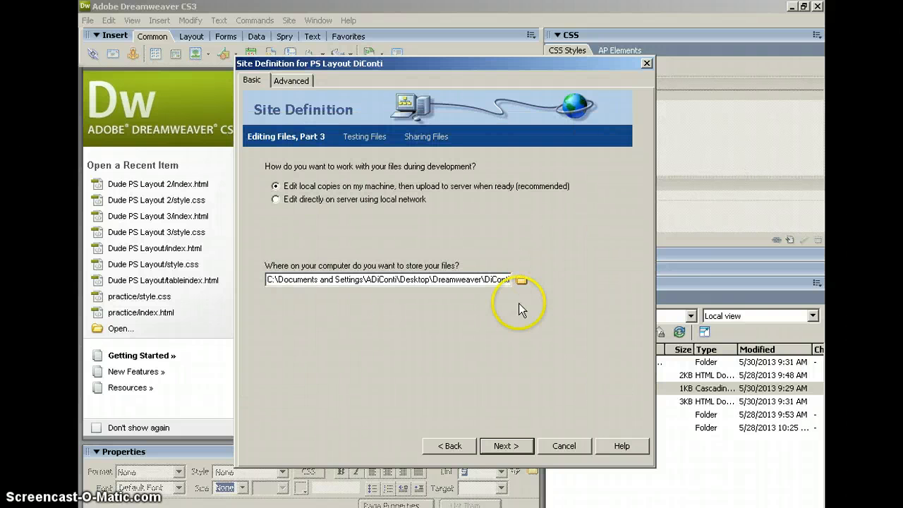
left_click(502, 445)
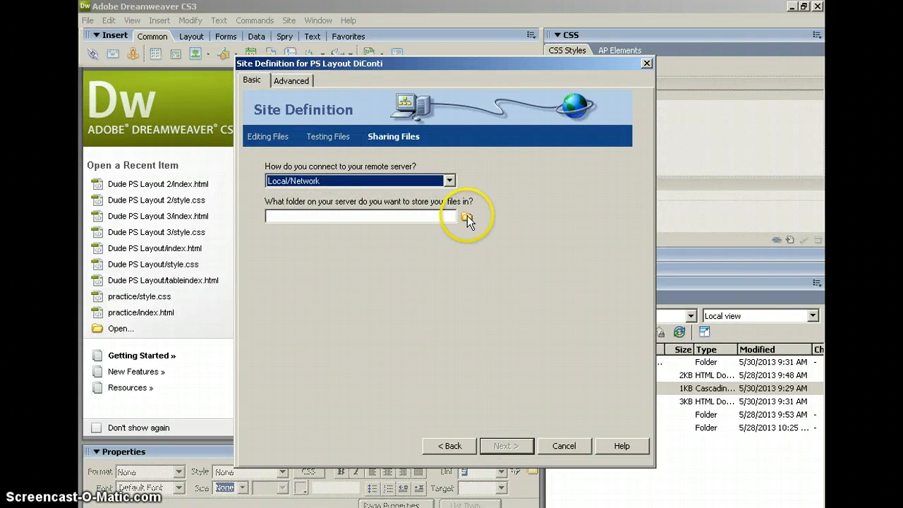
Step: Use the same PS Layout folder as the Local/Network remote folder, leave check in/out disabled, and finish the site definition
left_click(467, 217)
left_click(509, 448)
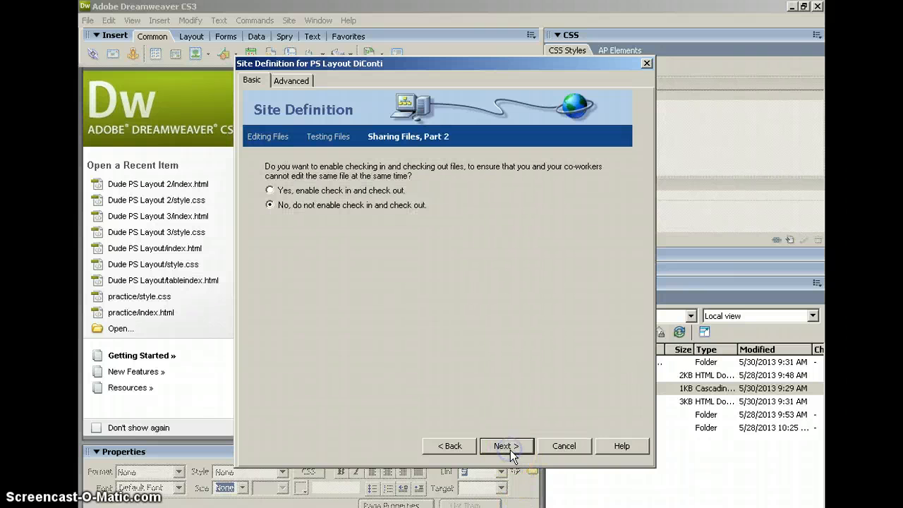
left_click(508, 447)
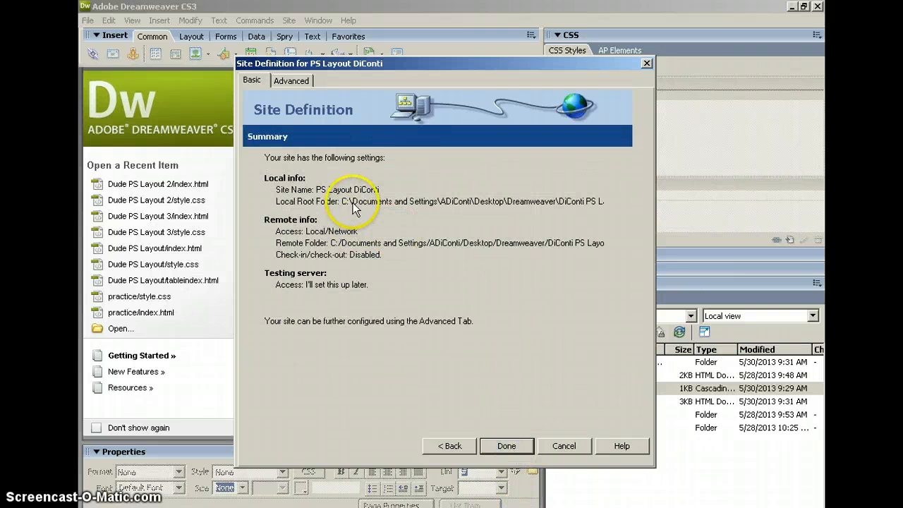
left_click(513, 433)
left_click(519, 448)
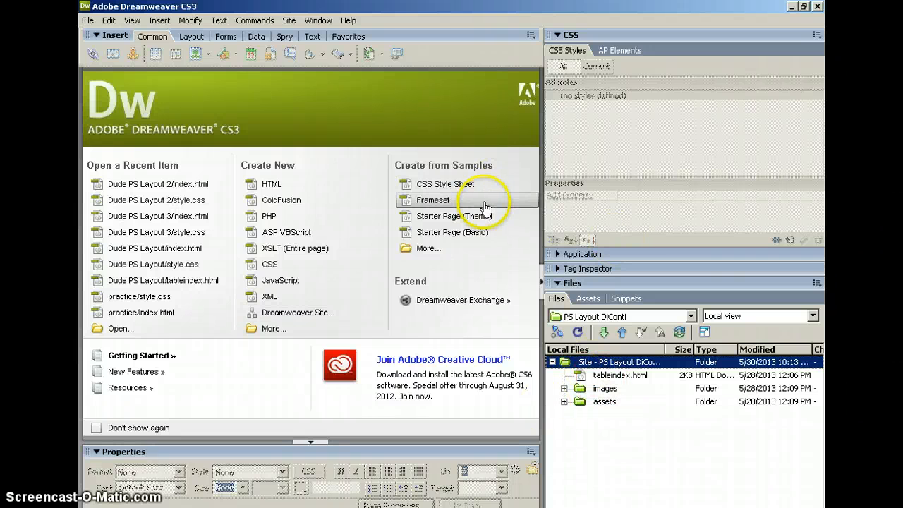
Step: Create a new HTML page and replace its title text with the owner's name in possessive form followed by "Website"
left_click(272, 185)
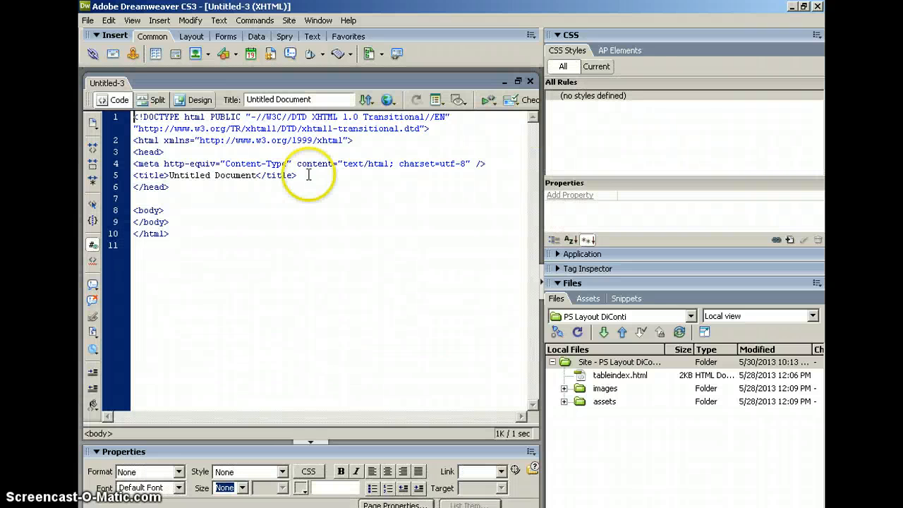
left_click(256, 176)
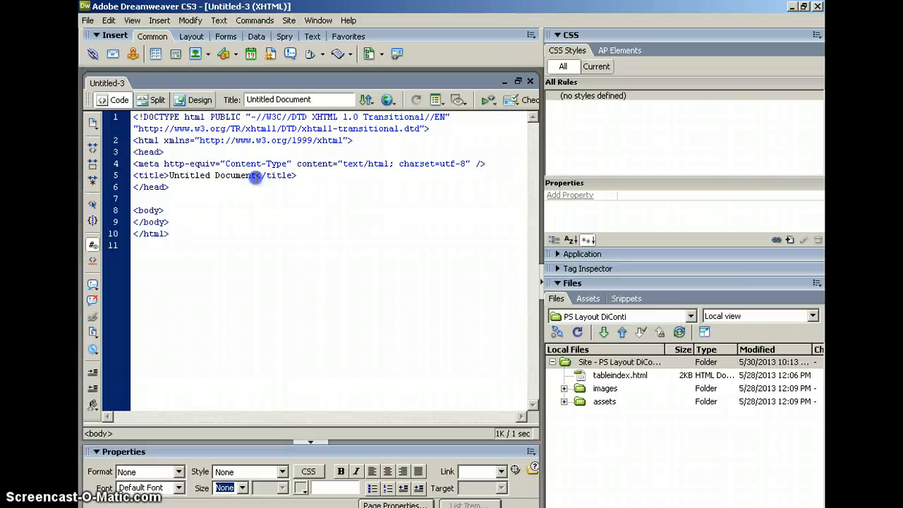
double_click(247, 176)
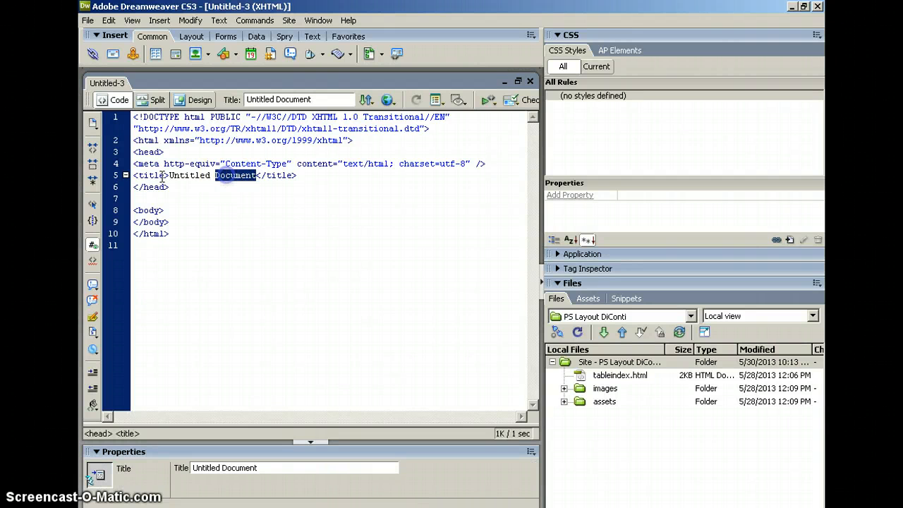
left_click_drag(170, 176, 255, 175)
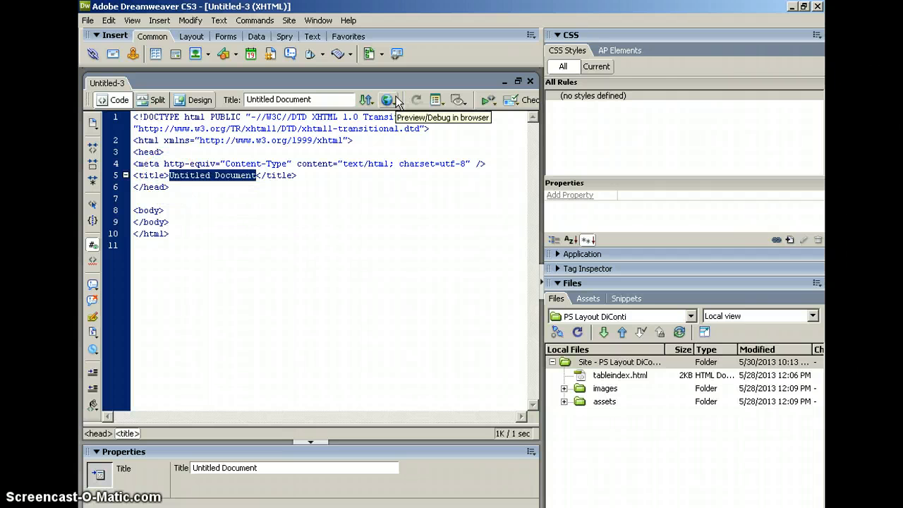
type("DiCont's")
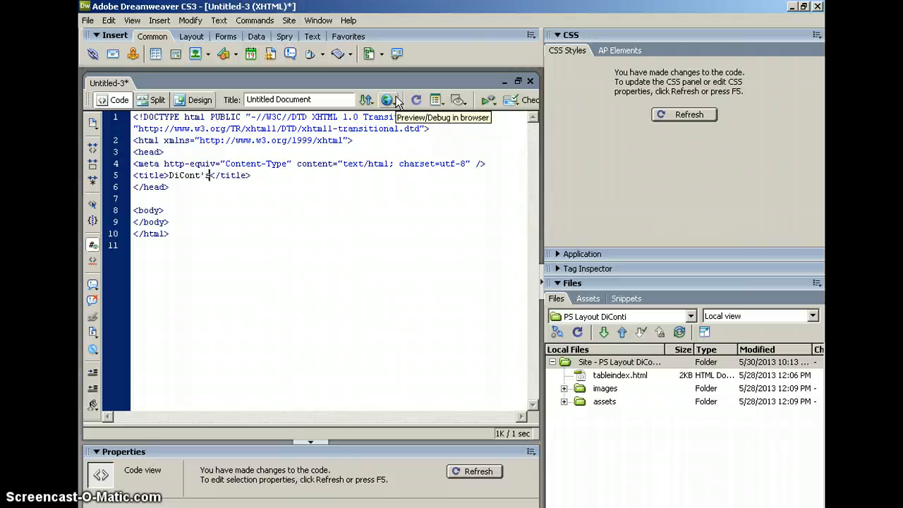
type(" Website")
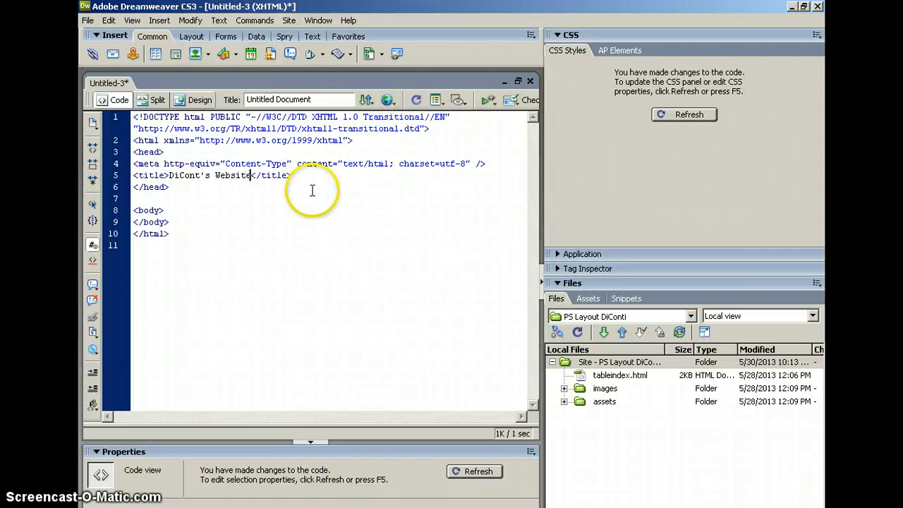
left_click(253, 175)
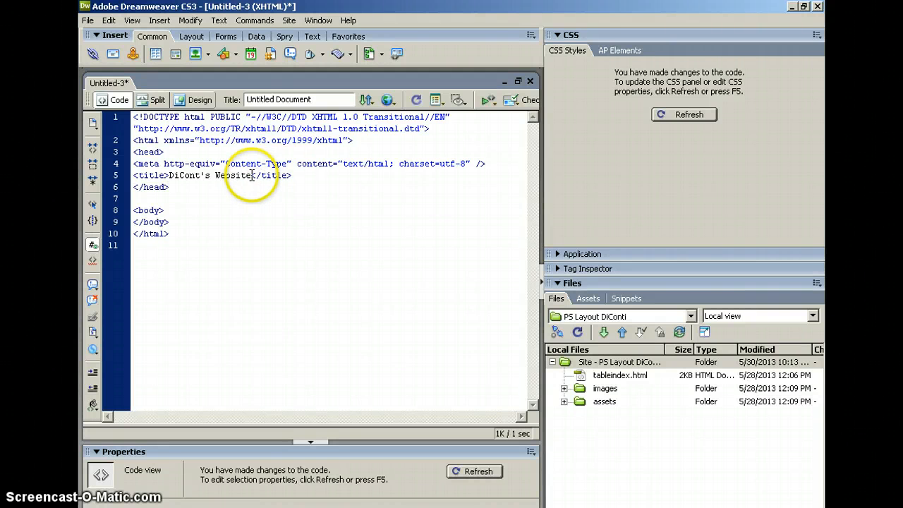
left_click_drag(243, 149, 232, 101)
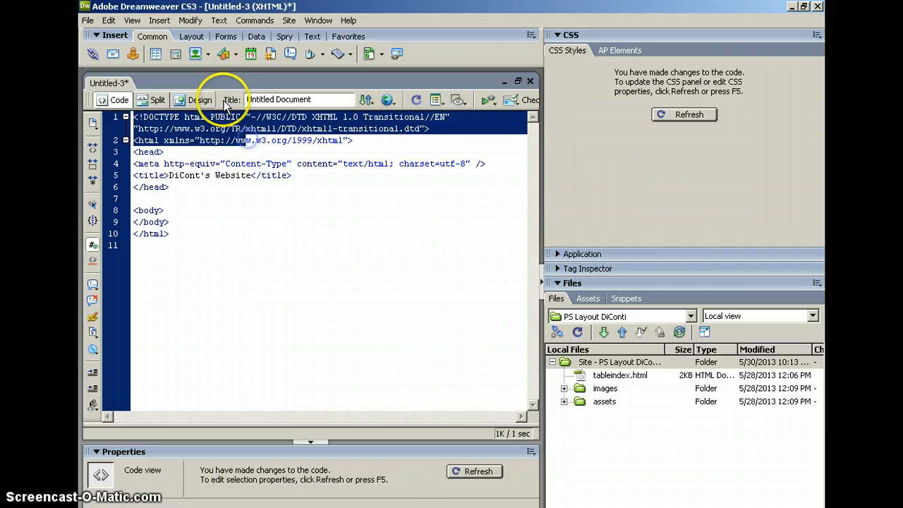
left_click(243, 203)
Step: Save the new HTML page as index in the site's root folder and select index.html among the site files
left_click(87, 21)
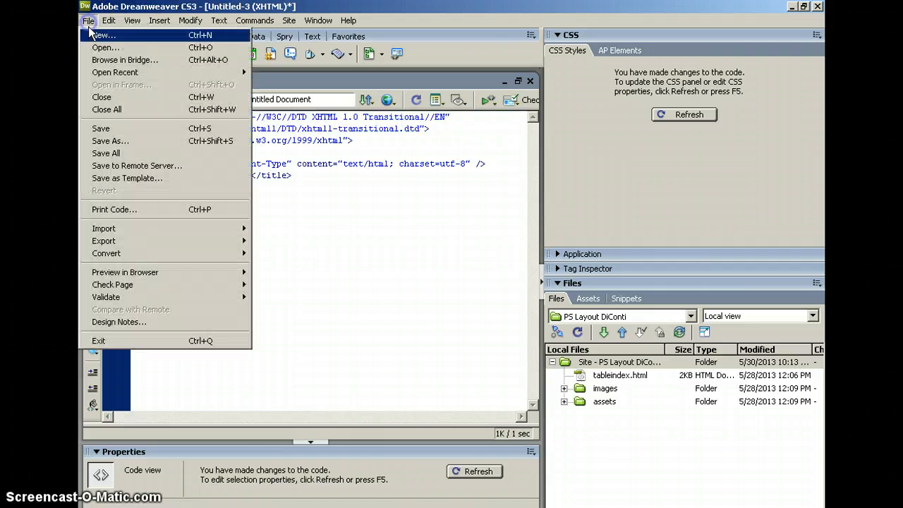
left_click(117, 147)
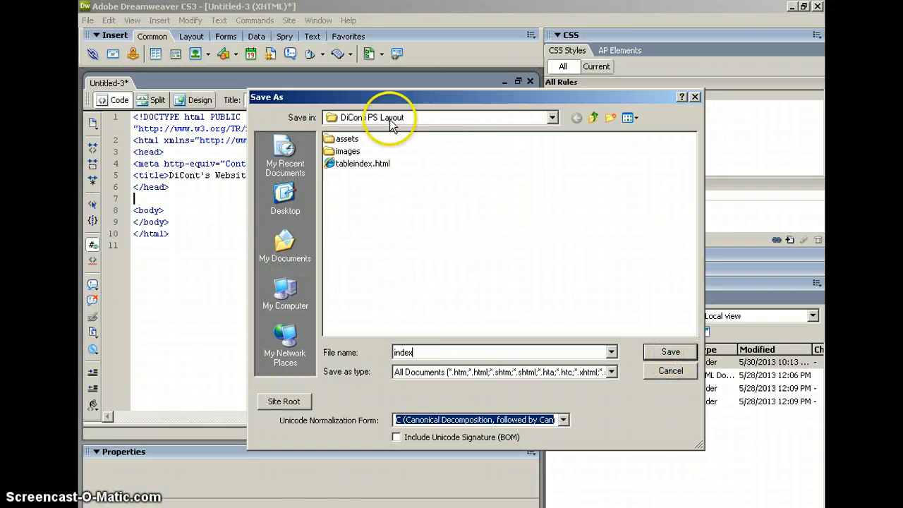
left_click(679, 354)
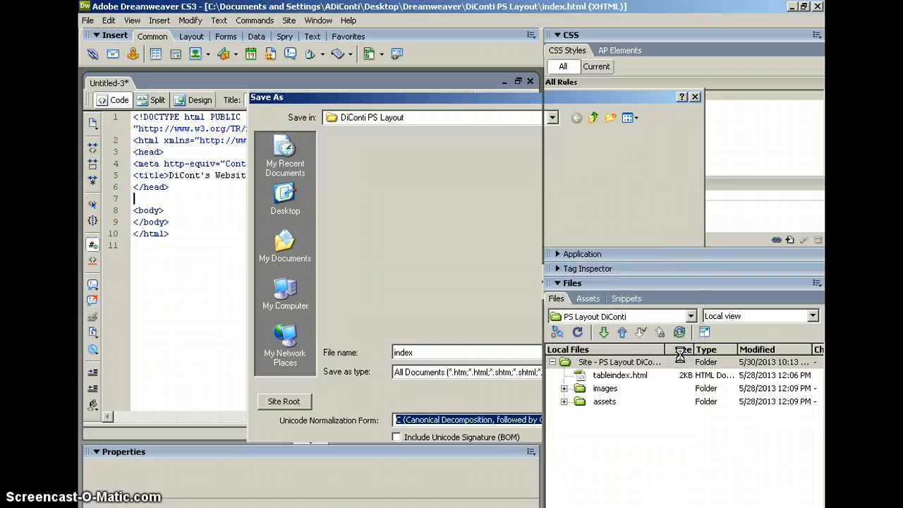
left_click(600, 390)
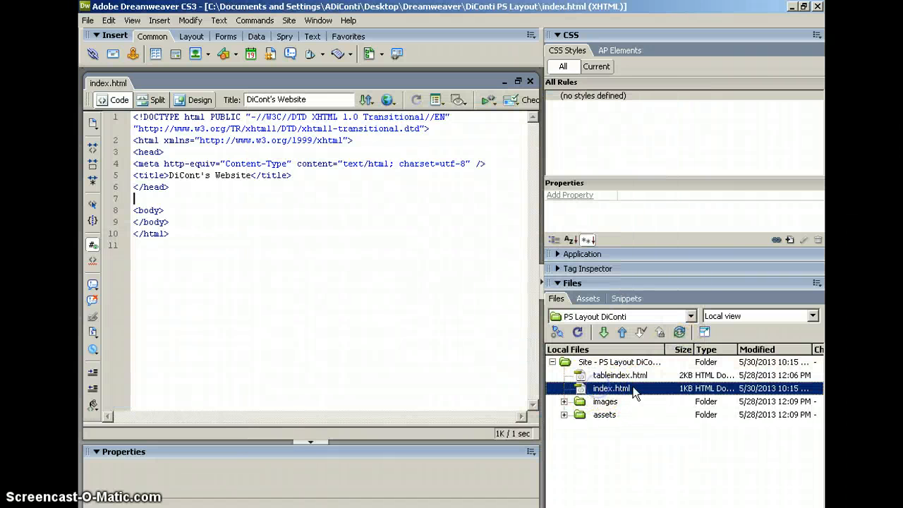
Step: Create a new blank CSS document
left_click(88, 20)
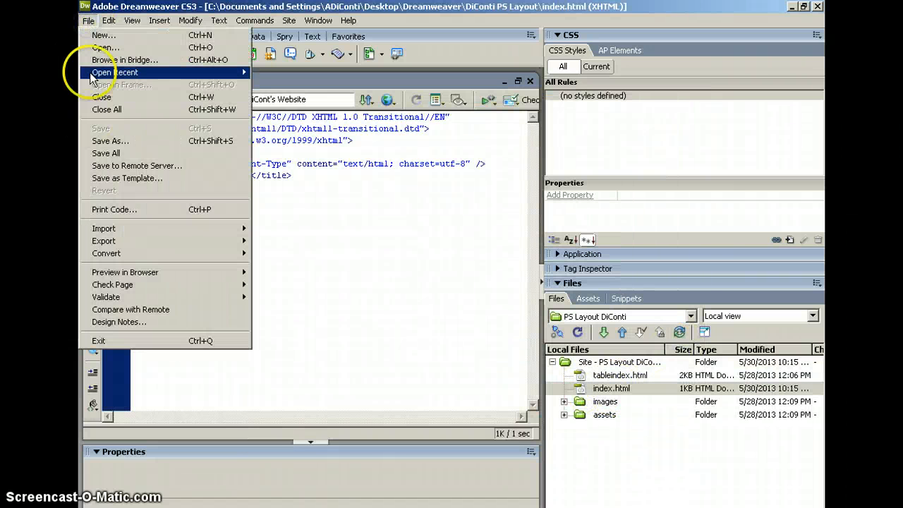
left_click(103, 34)
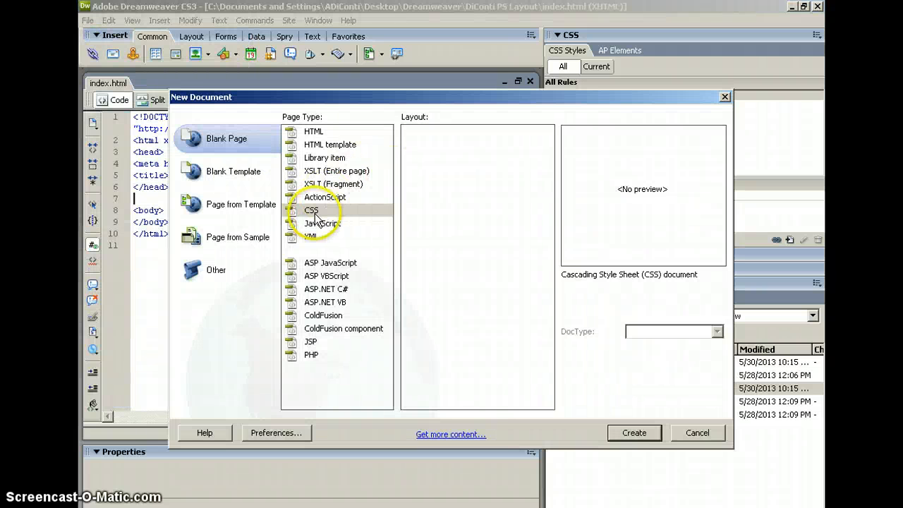
left_click(314, 211)
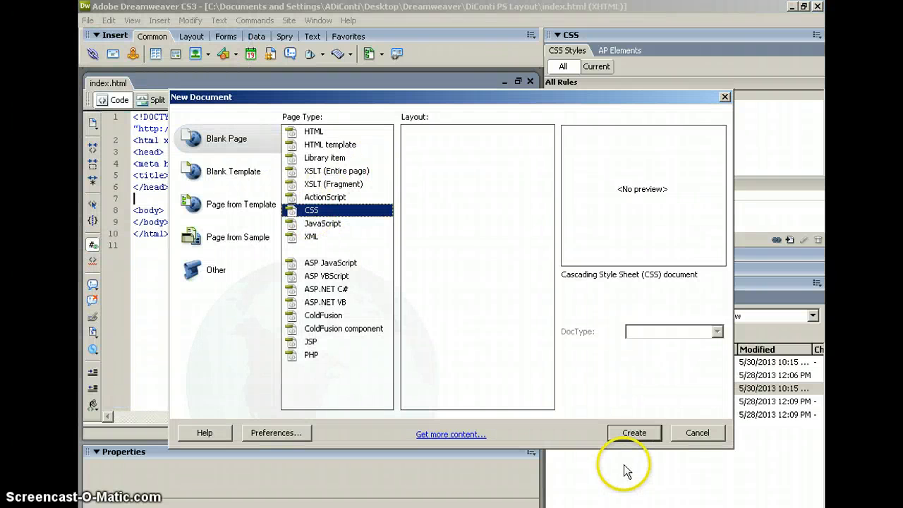
left_click(633, 433)
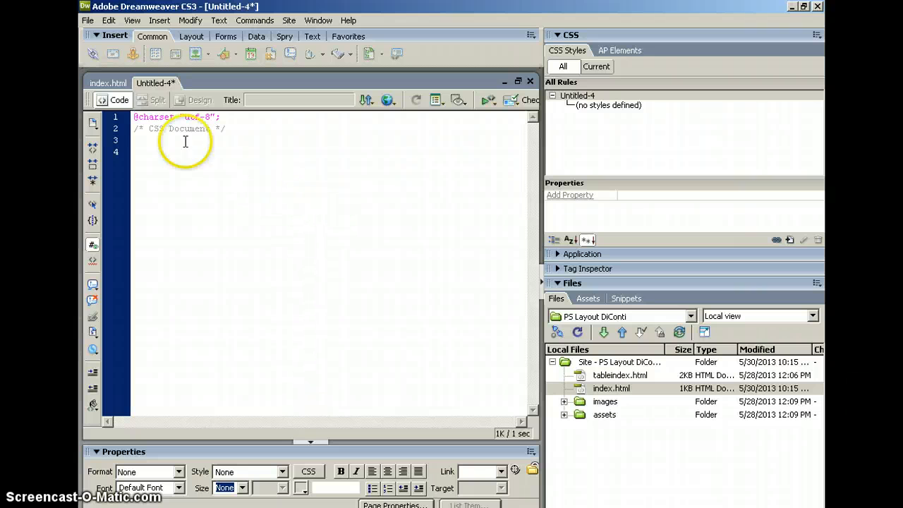
Step: Save the new CSS document as style.css in the site's root folder and select it among the site files
left_click(88, 20)
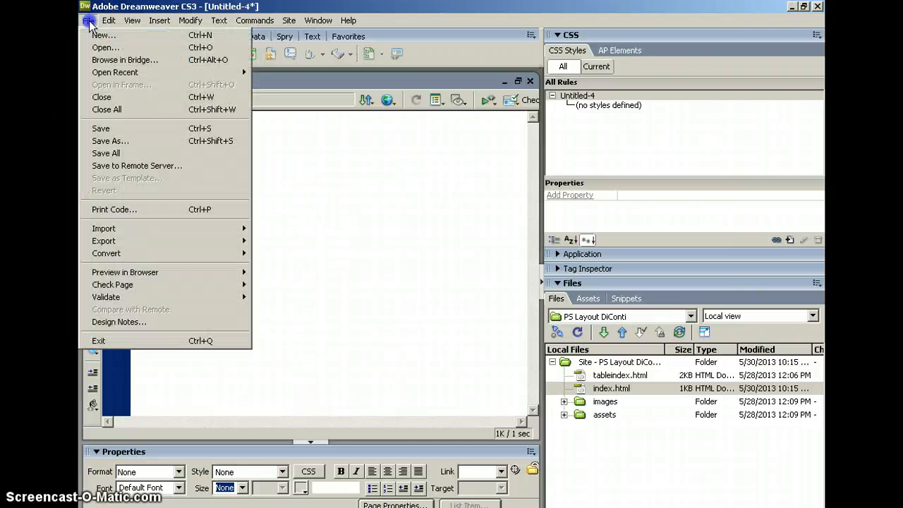
left_click(105, 141)
type("s")
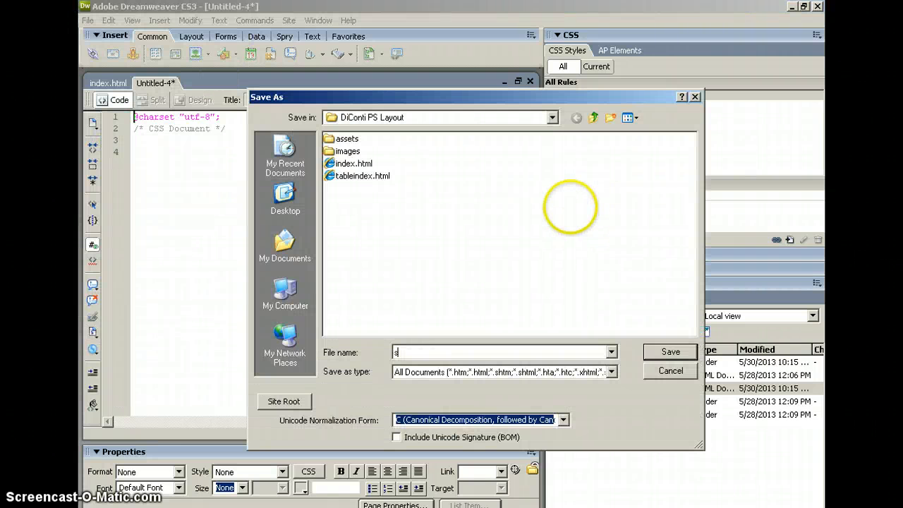
type("tyle.css")
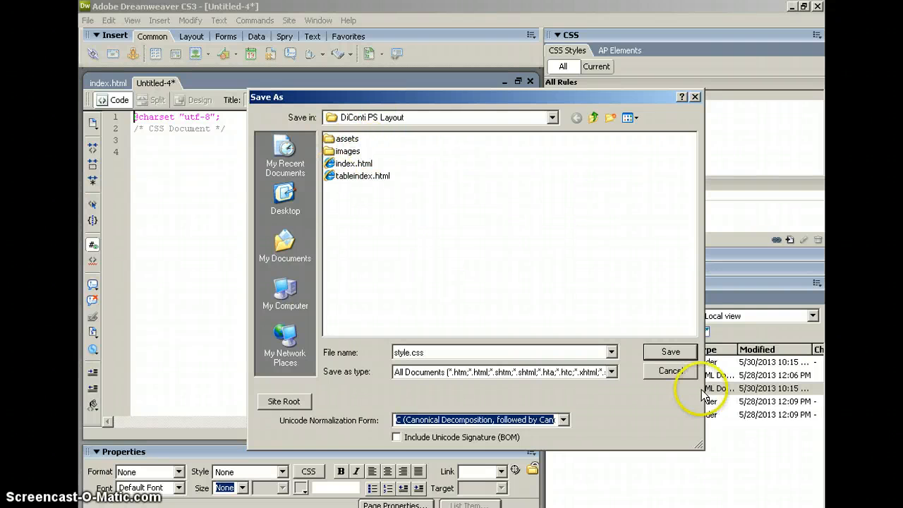
left_click(671, 351)
left_click(604, 396)
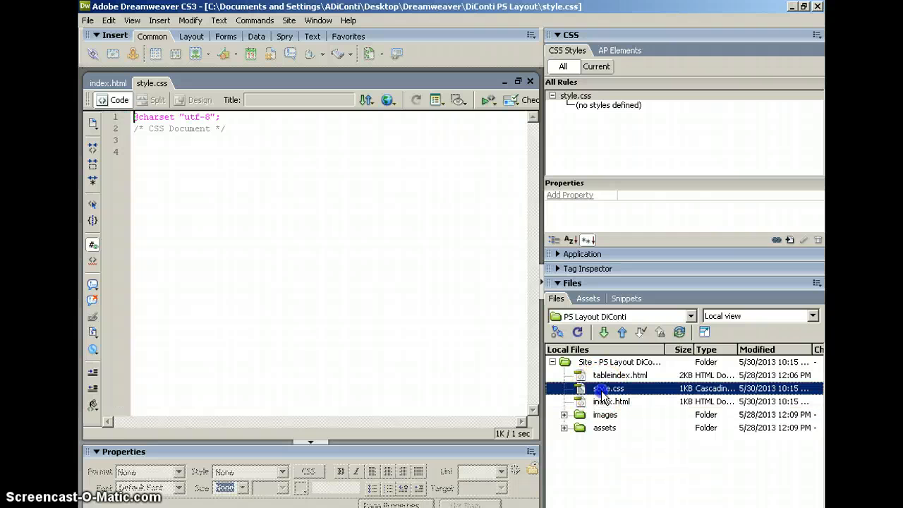
Step: Return to index.html and add two blank lines below the title line inside the head
left_click(111, 84)
left_click(153, 84)
left_click(109, 83)
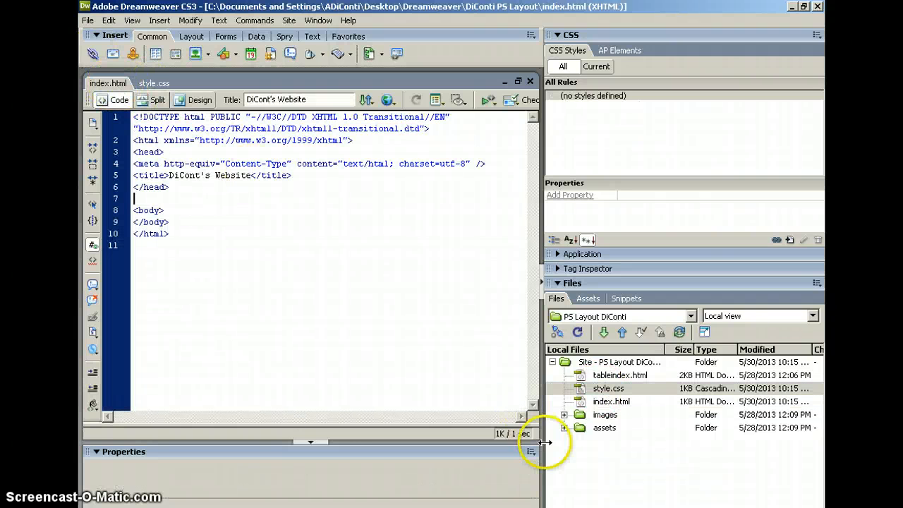
left_click(598, 394)
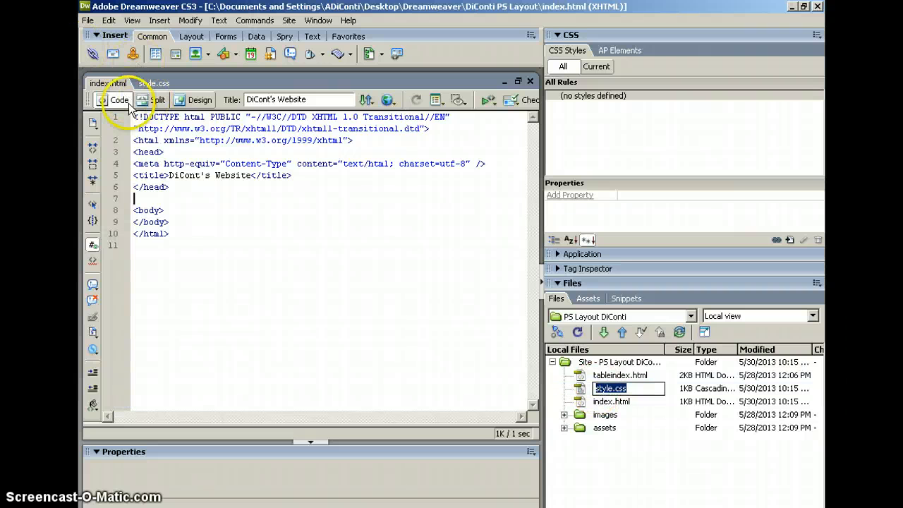
left_click(299, 180)
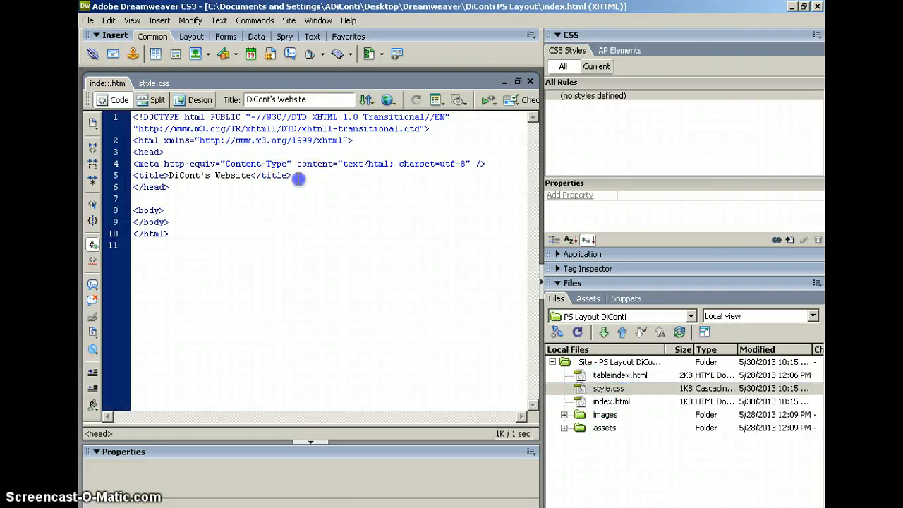
key("Return")
key("Return")
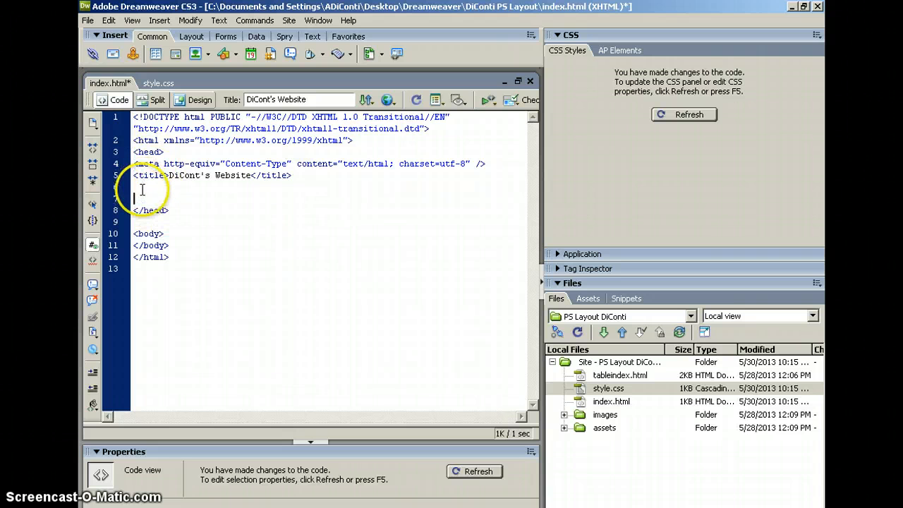
Step: Insert a stylesheet link to the site's style.css file just above the closing head tag of index.html
left_click(607, 388)
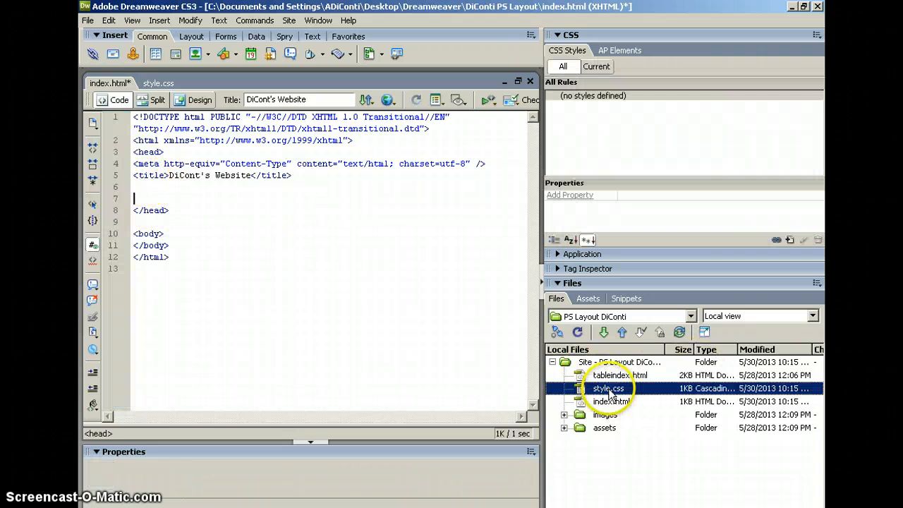
left_click(234, 225)
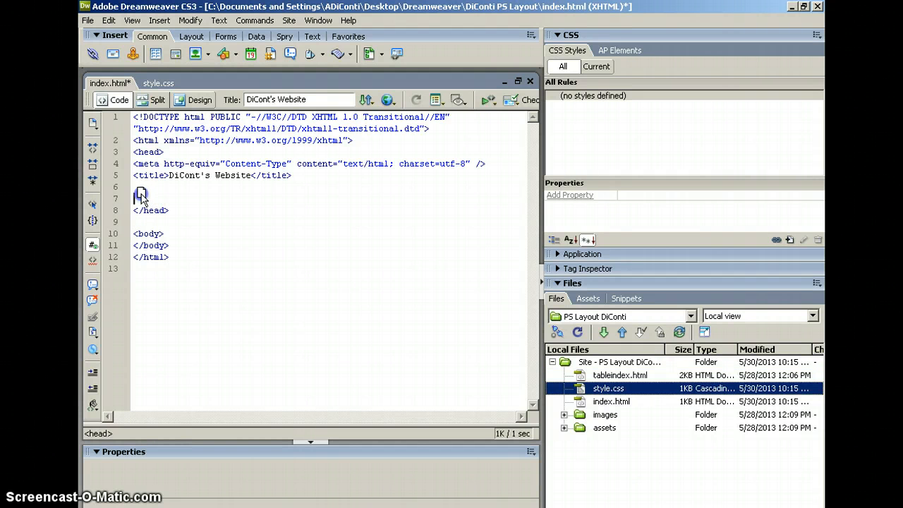
left_click_drag(140, 194, 139, 194)
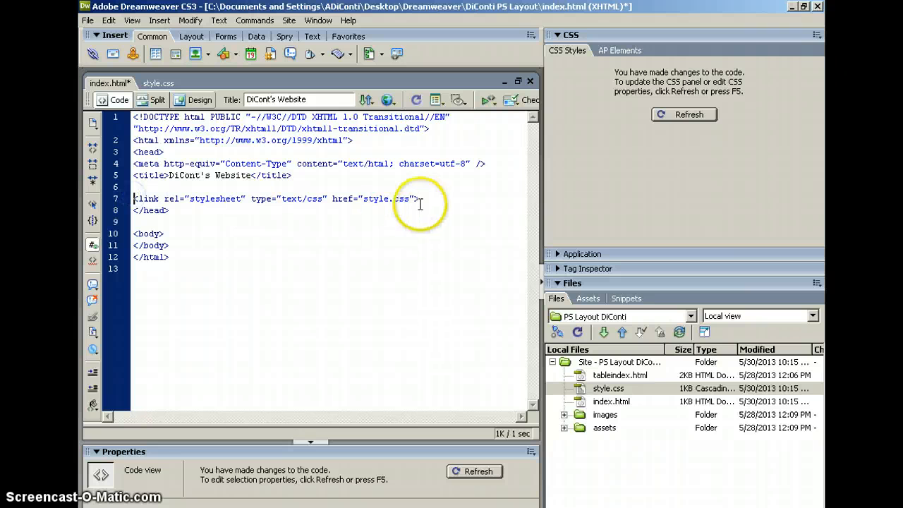
left_click_drag(419, 199, 215, 185)
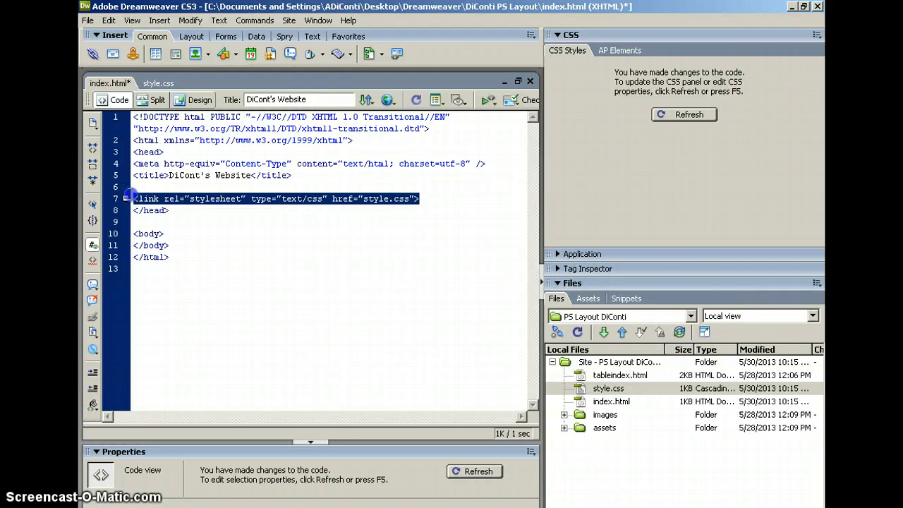
left_click(247, 226)
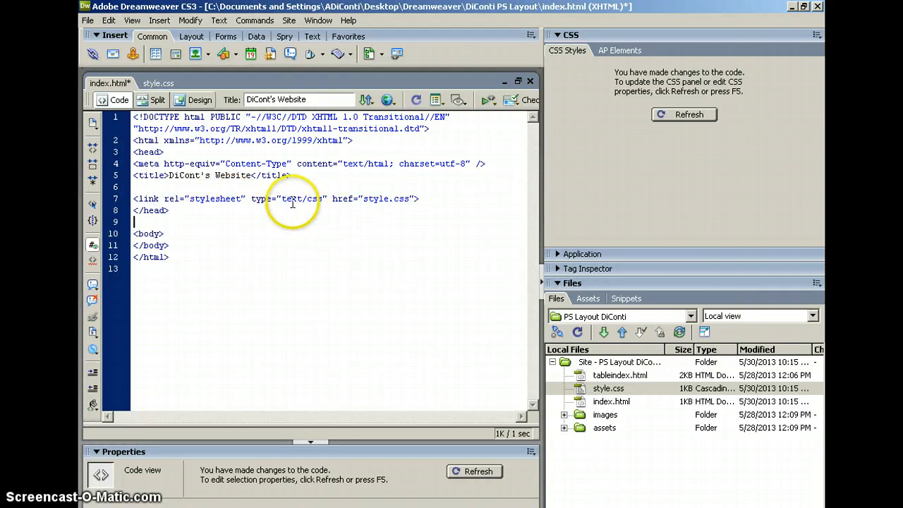
left_click(415, 217)
Step: Save all open files and preview index.html in Firefox
left_click(88, 20)
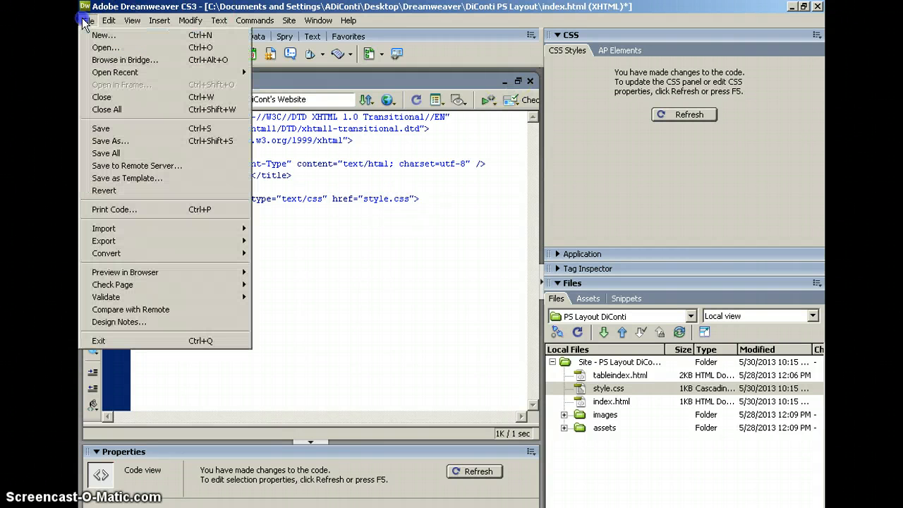
left_click(120, 154)
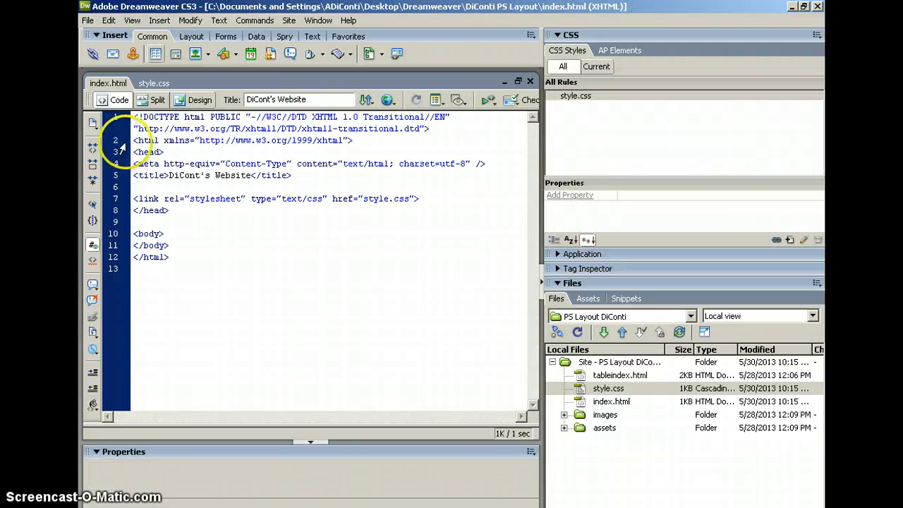
left_click(388, 100)
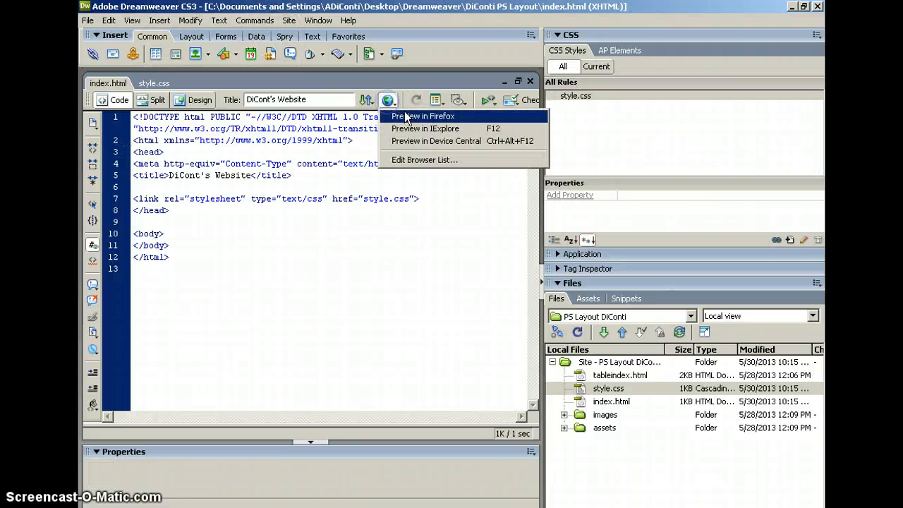
left_click(409, 118)
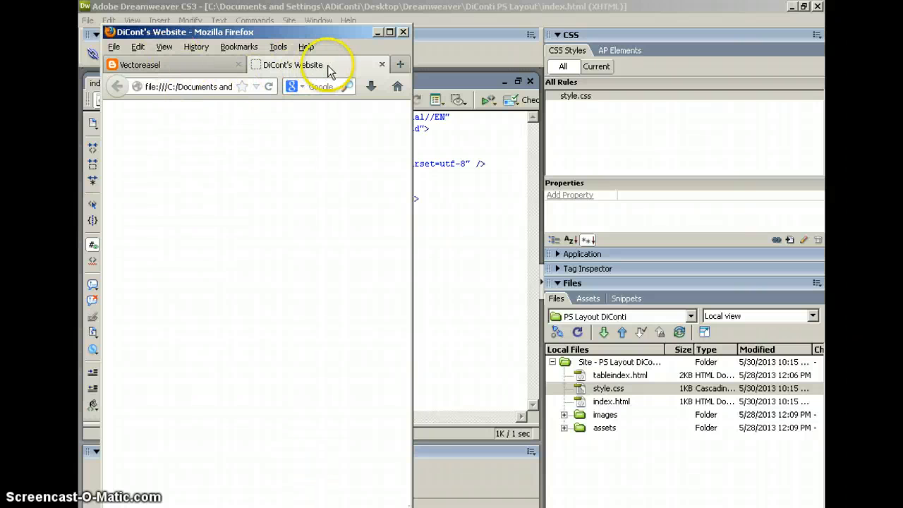
Step: View the Vectoreasel blog's home page in a wider, zoomed-out Firefox window and return to Dreamweaver
left_click(176, 65)
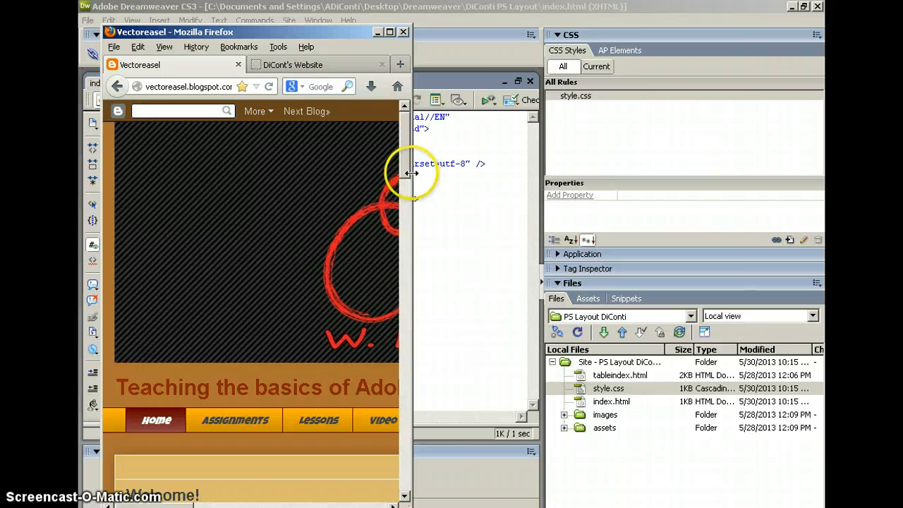
left_click_drag(411, 173, 742, 148)
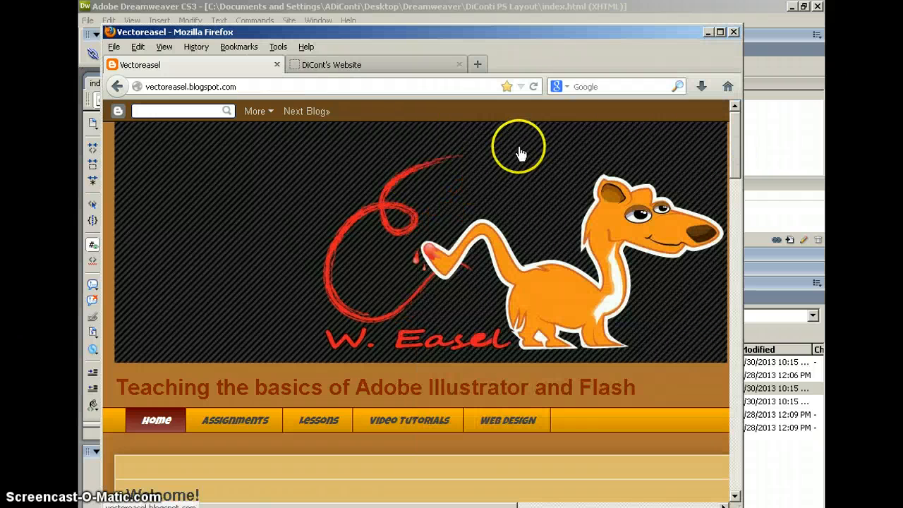
scroll(466, 170, "down", 4)
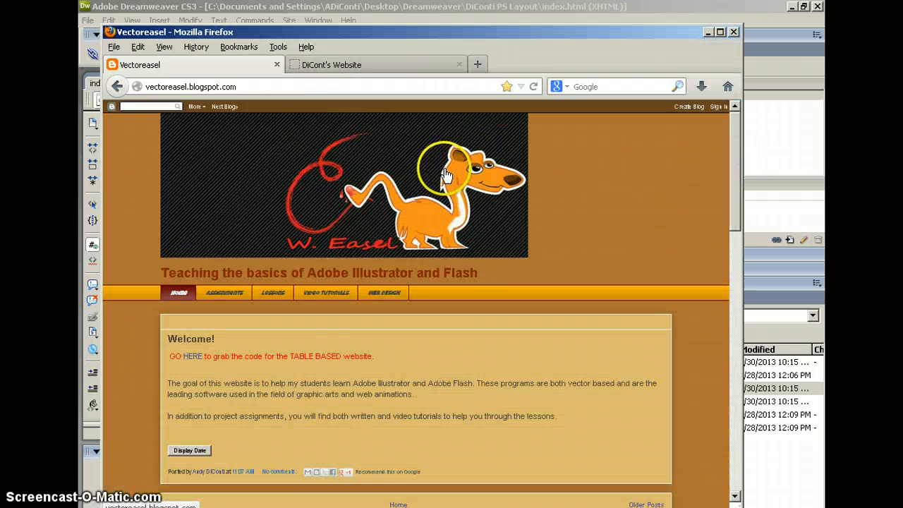
scroll(446, 175, "down", 1)
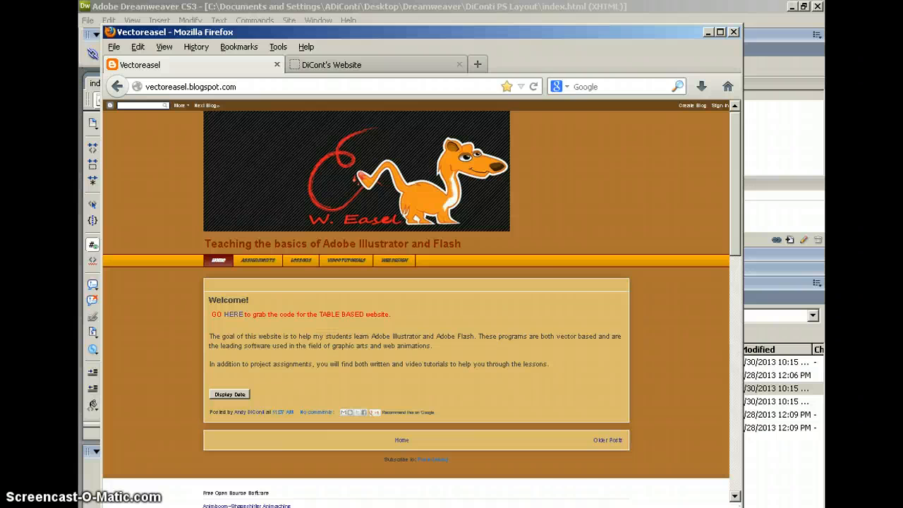
key("alt+Tab")
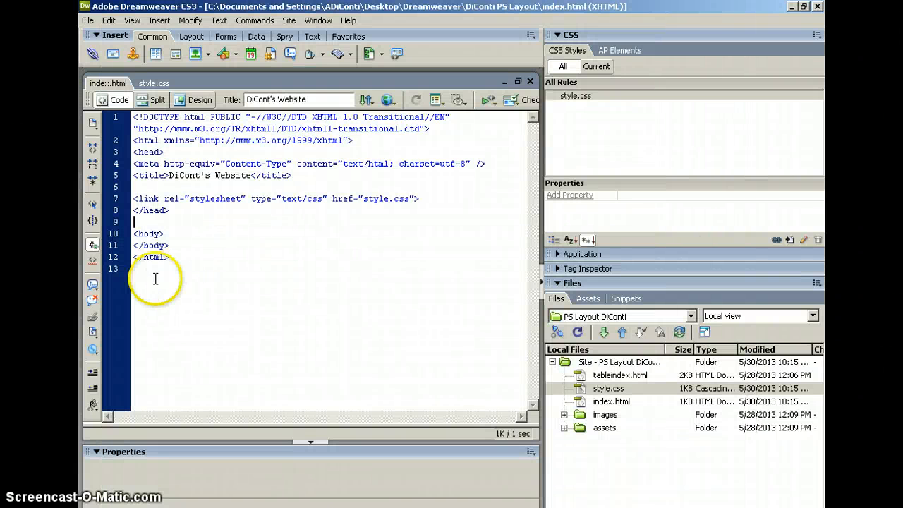
Step: Add two blank lines after the opening body tag of index.html and refresh the CSS styles
left_click(164, 233)
key("Return")
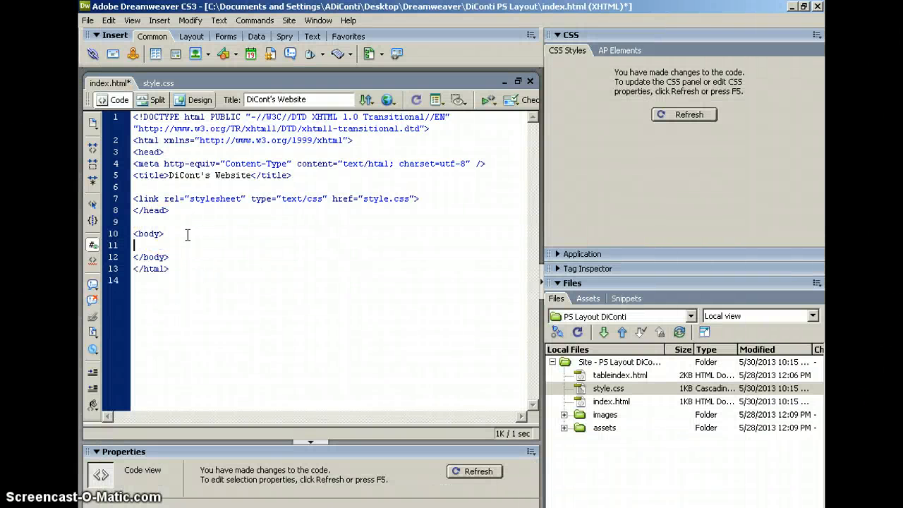
left_click(683, 115)
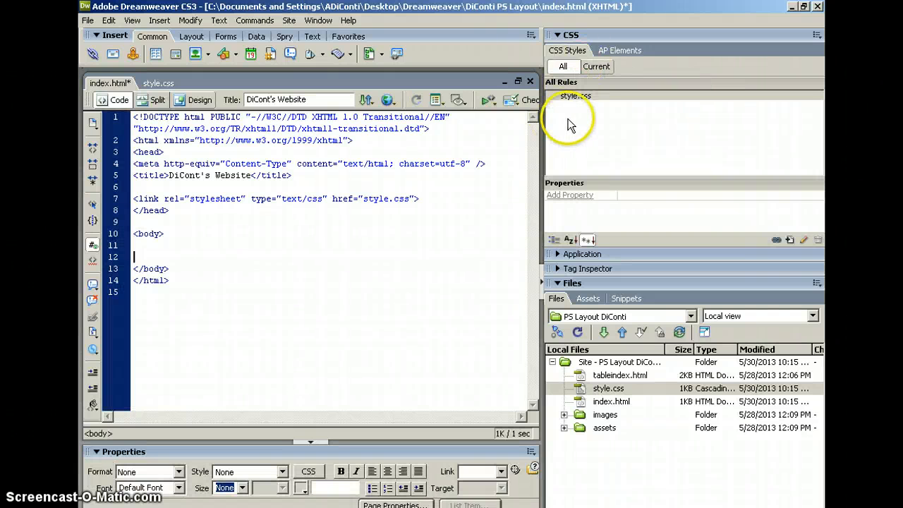
Step: Create a new CSS rule of the Tag selector type for body, defined in style.css
left_click(576, 98)
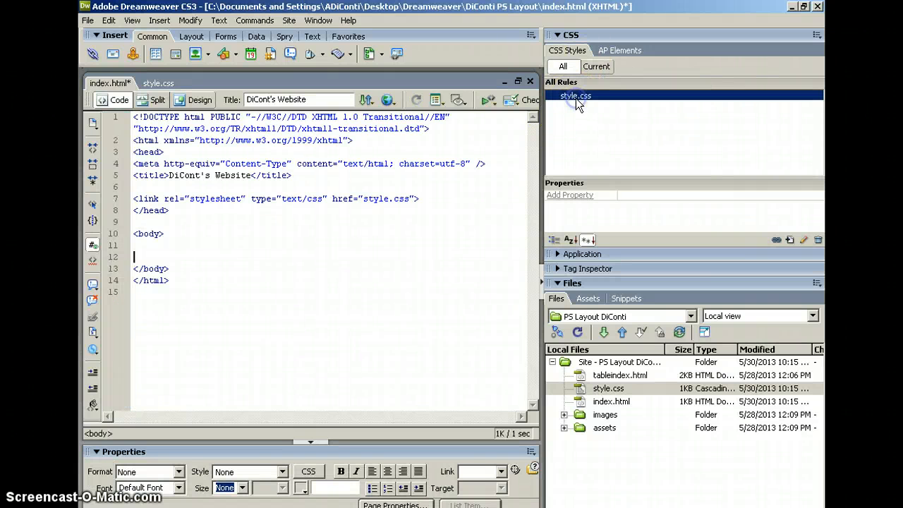
left_click(790, 240)
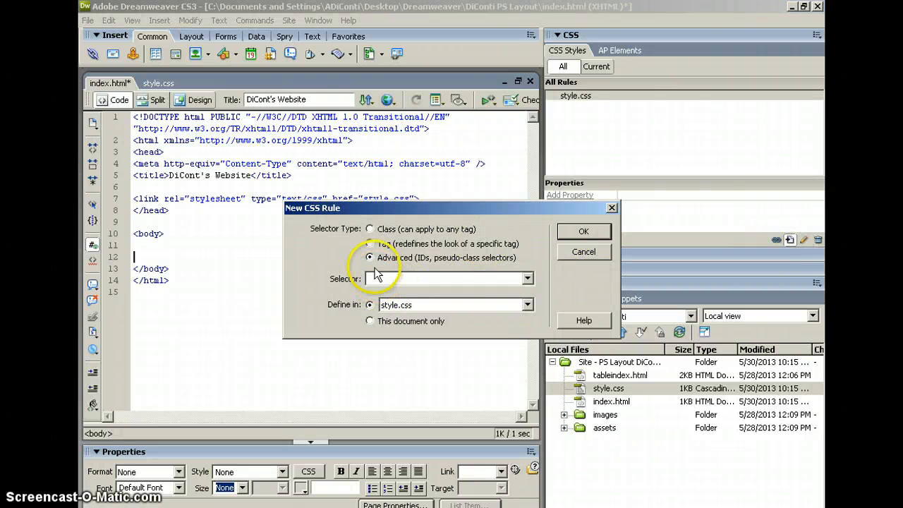
left_click(370, 244)
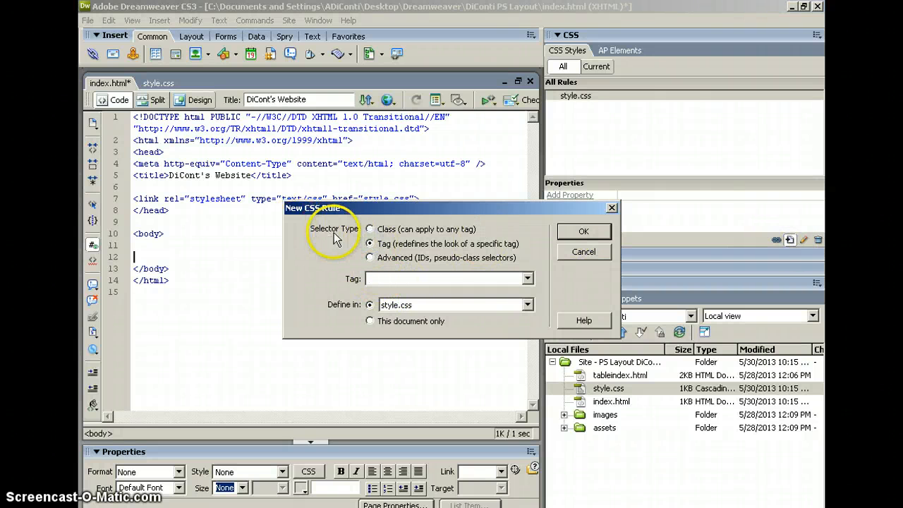
left_click(379, 279)
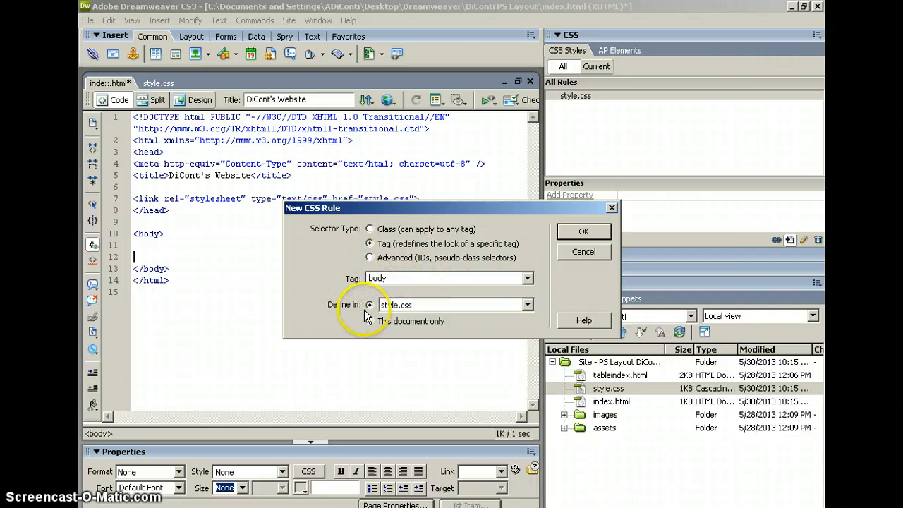
left_click(586, 233)
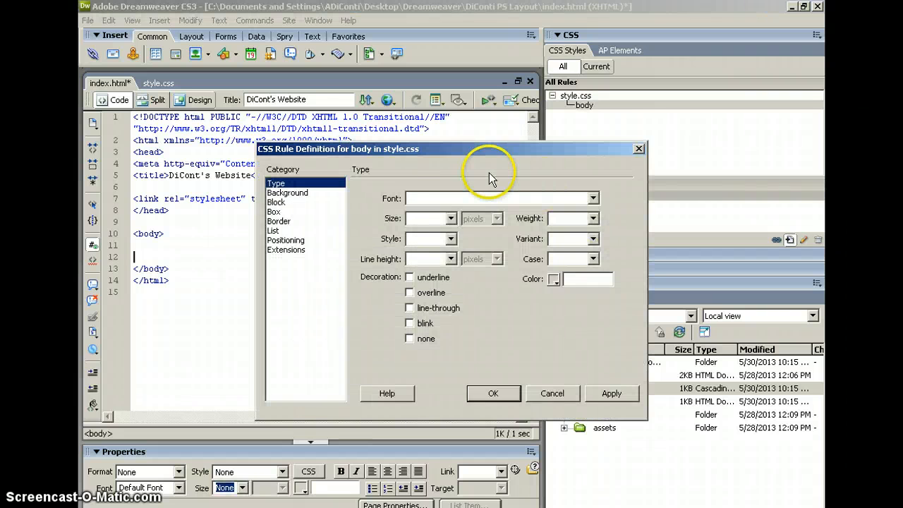
Step: Set the body rule's background color to #999999 and apply it
left_click_drag(479, 146, 444, 131)
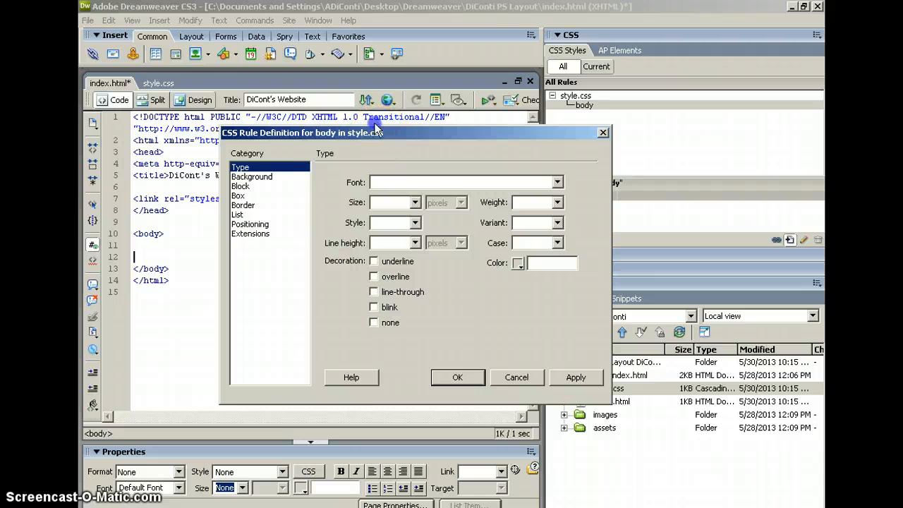
left_click_drag(378, 132, 370, 124)
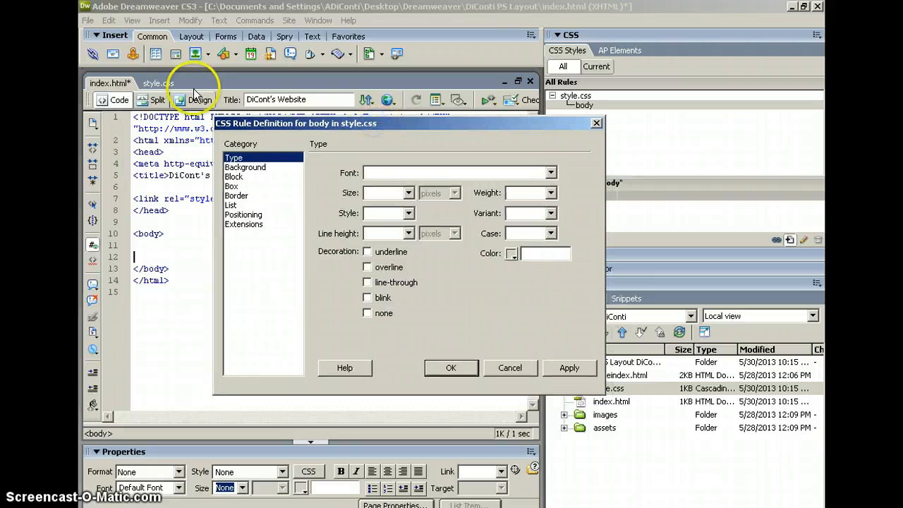
left_click(244, 168)
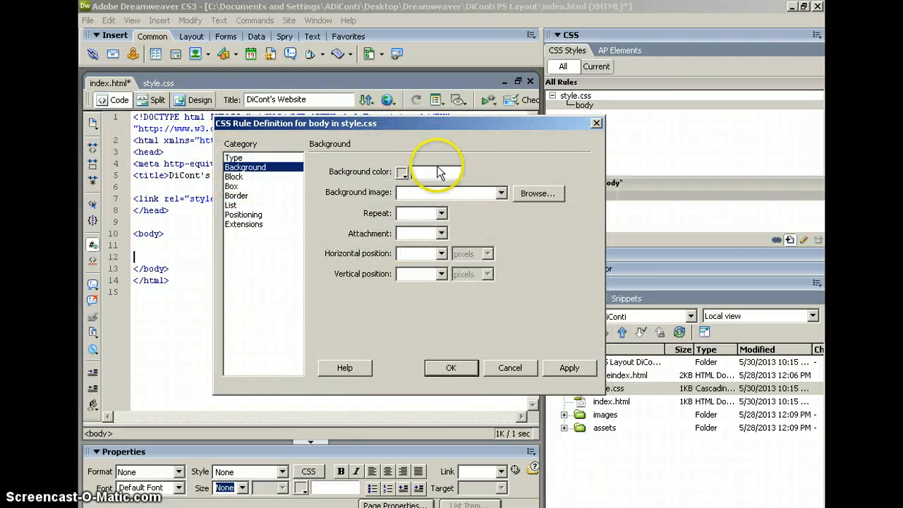
left_click(402, 173)
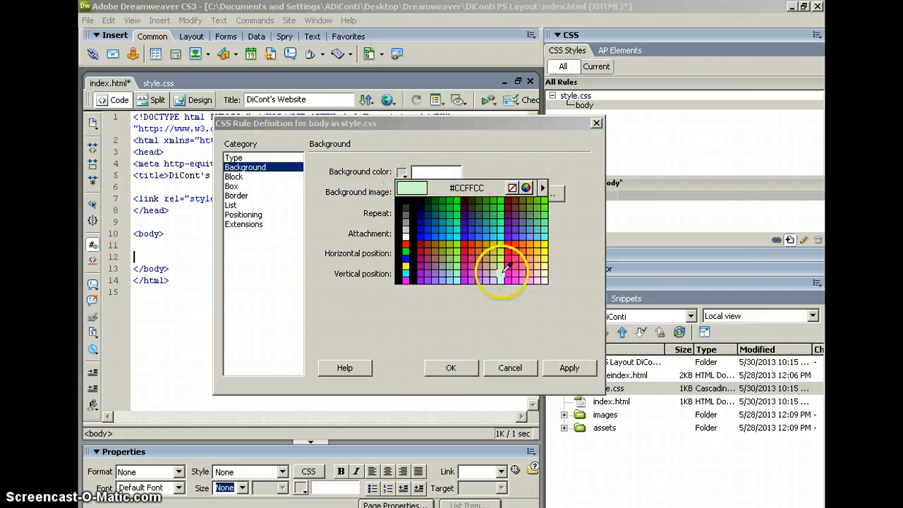
left_click(407, 223)
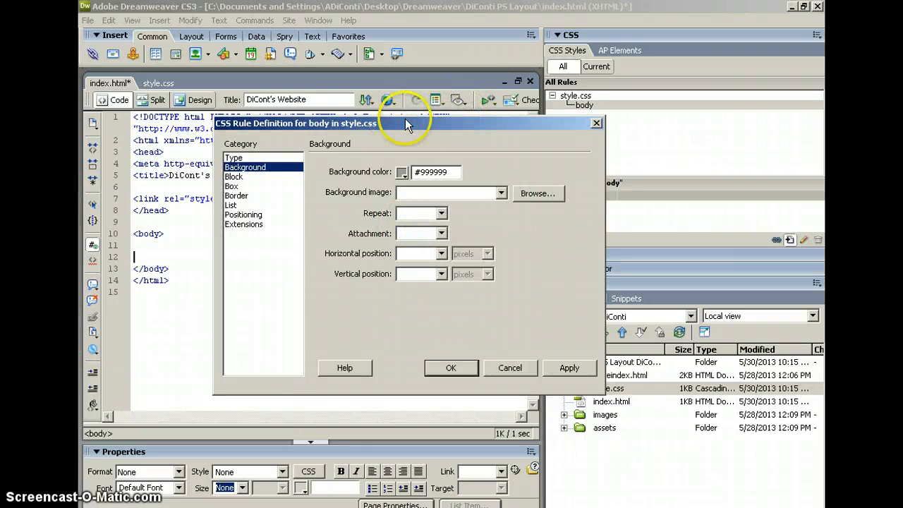
left_click(570, 367)
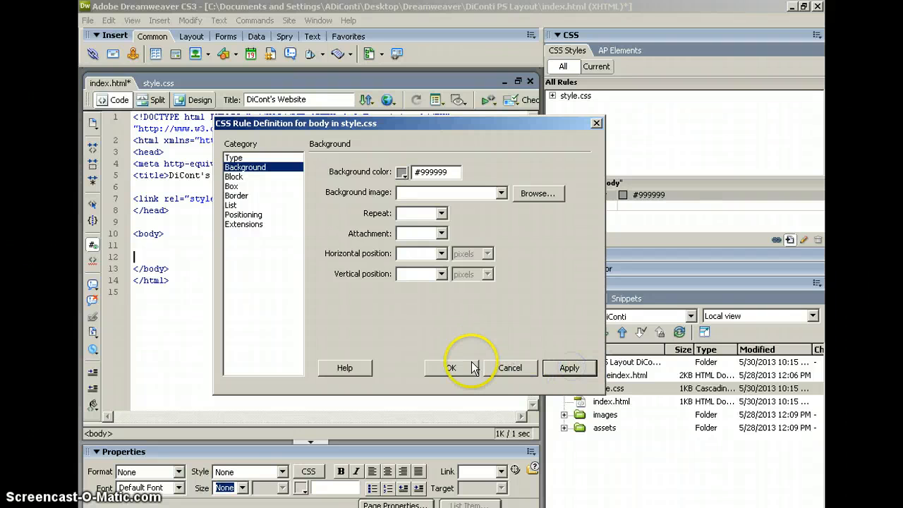
Step: Confirm the body rule definition and save all open files
left_click(452, 370)
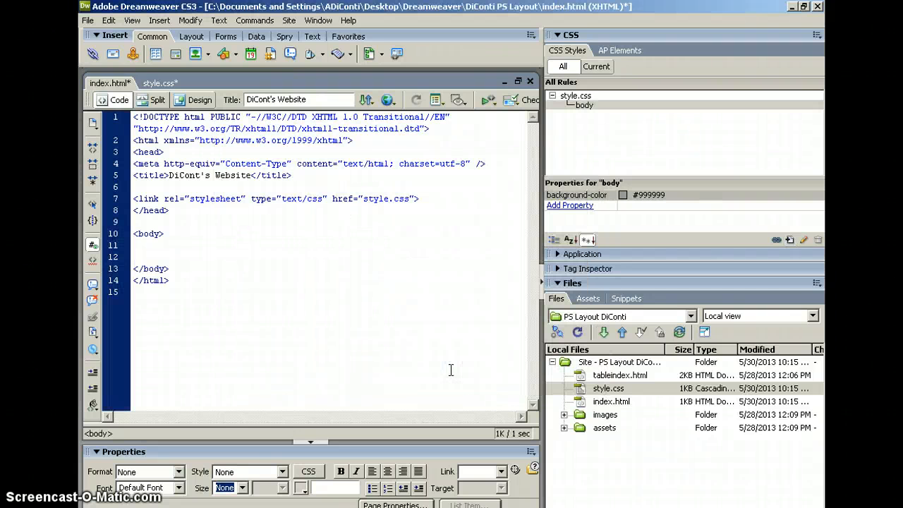
left_click(87, 20)
left_click(101, 163)
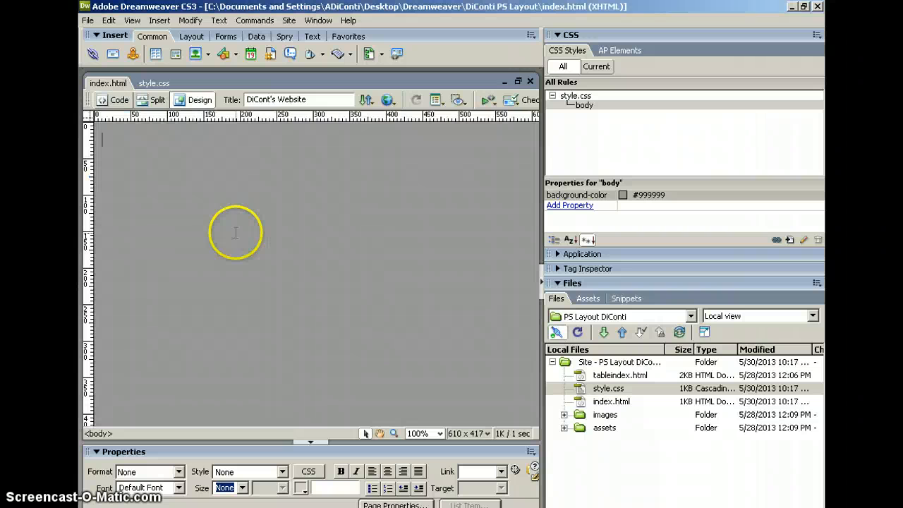
Step: Place the insertion point on the blank line above the closing body tag in index.html and show the page in Design view
left_click(236, 232)
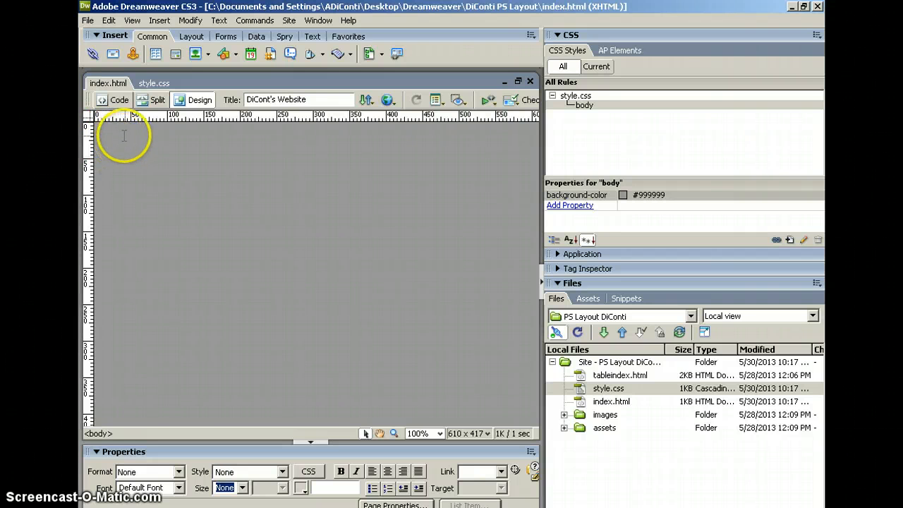
left_click(115, 99)
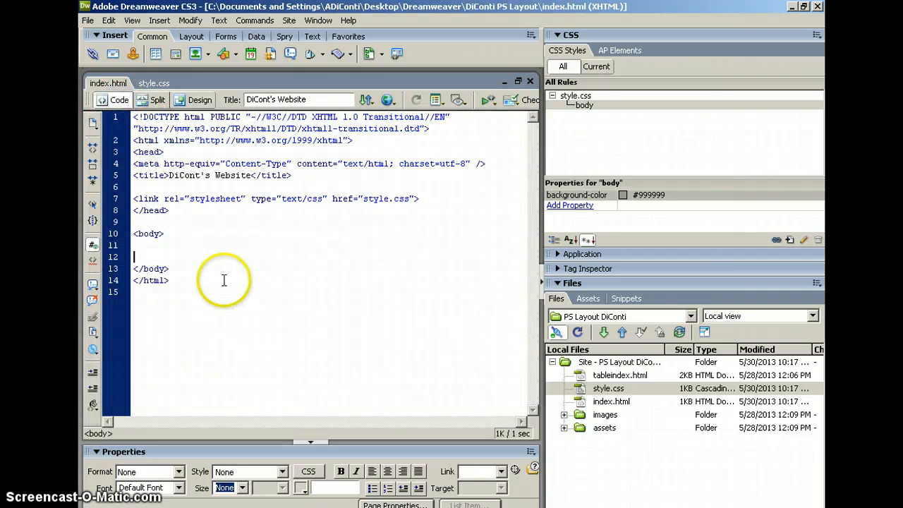
left_click(138, 260)
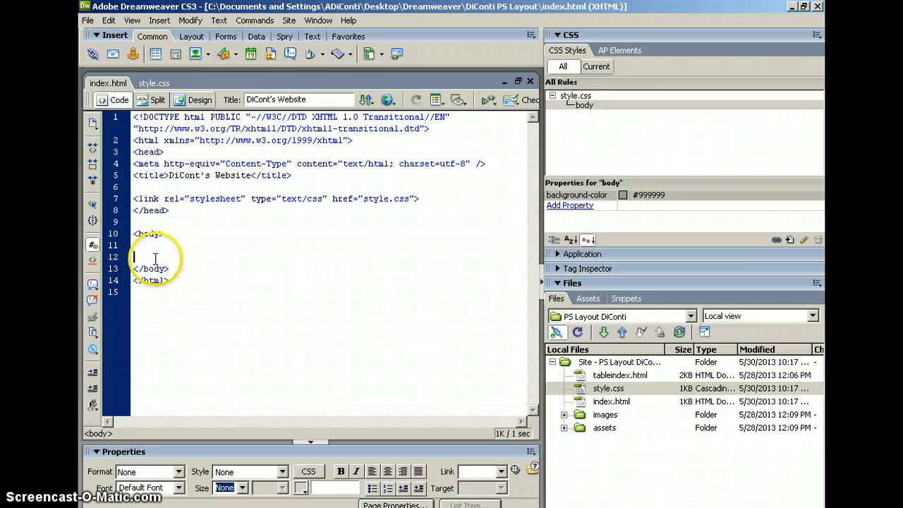
key("ctrl+a")
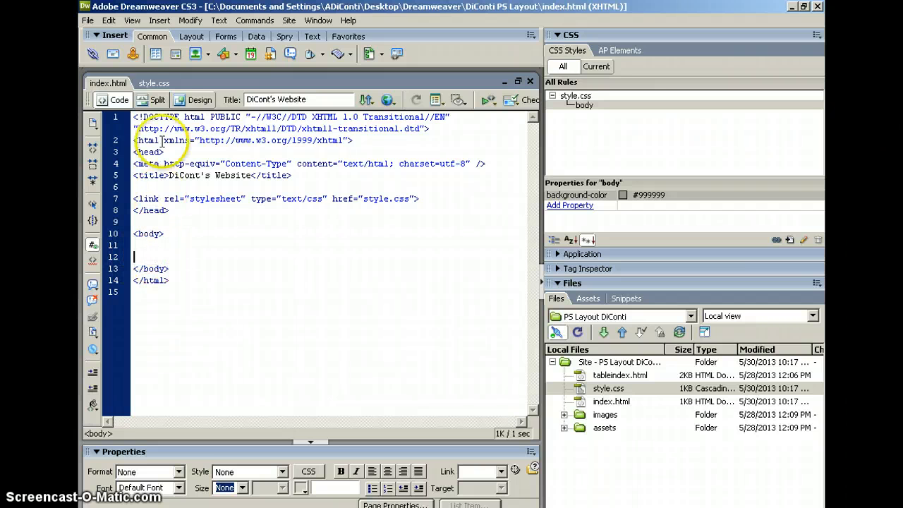
left_click(197, 100)
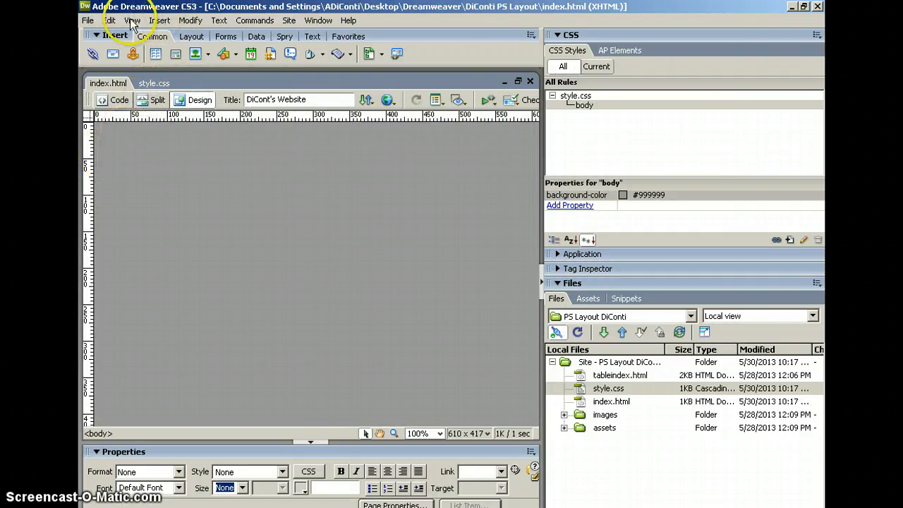
Step: Set up a div tag with ID wrapper at the insertion point and create an Advanced CSS rule #wrapper for it in style.css
left_click(159, 21)
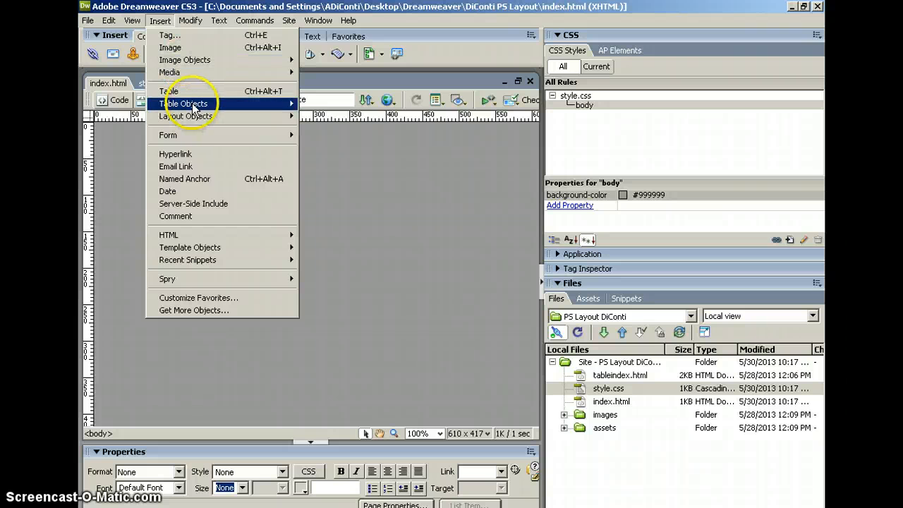
mouse_move(201, 116)
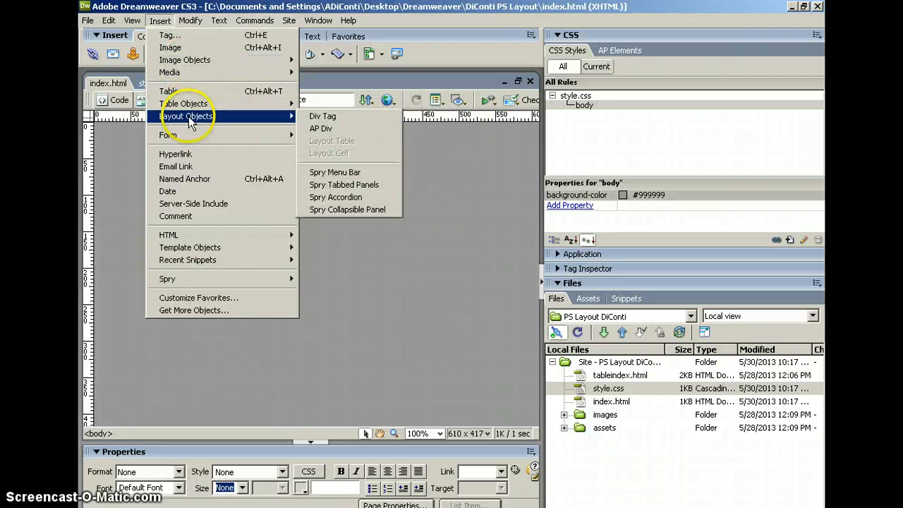
left_click(326, 117)
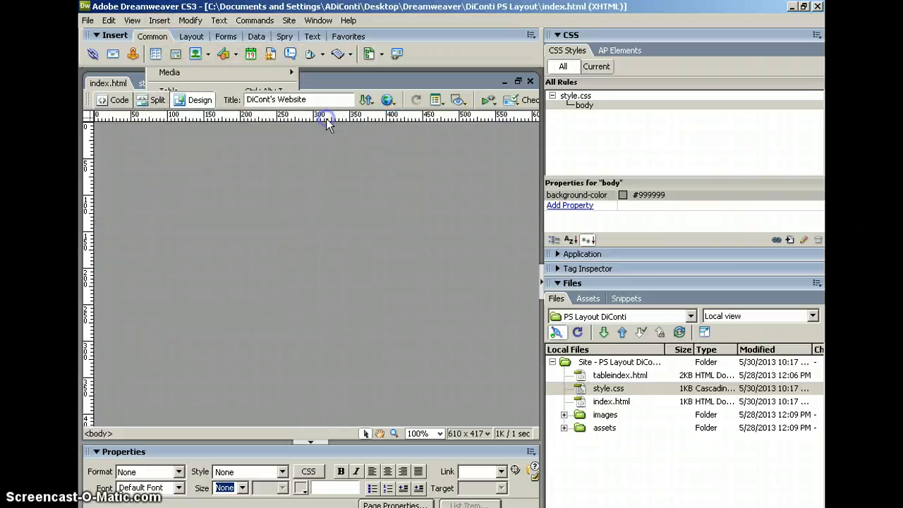
left_click(344, 284)
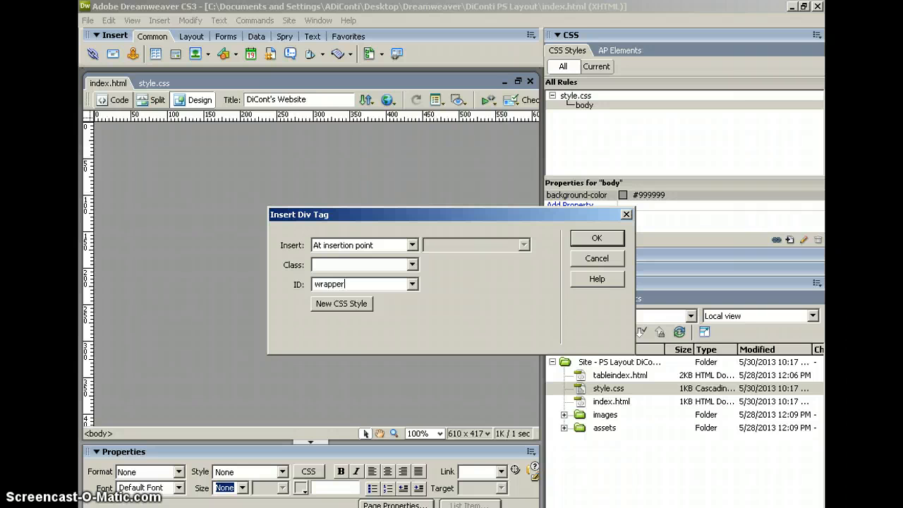
left_click(349, 305)
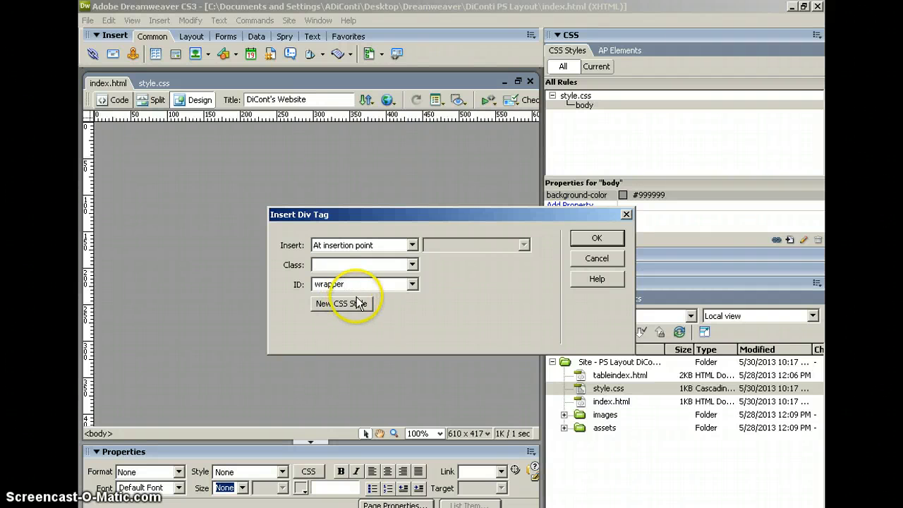
left_click(316, 286)
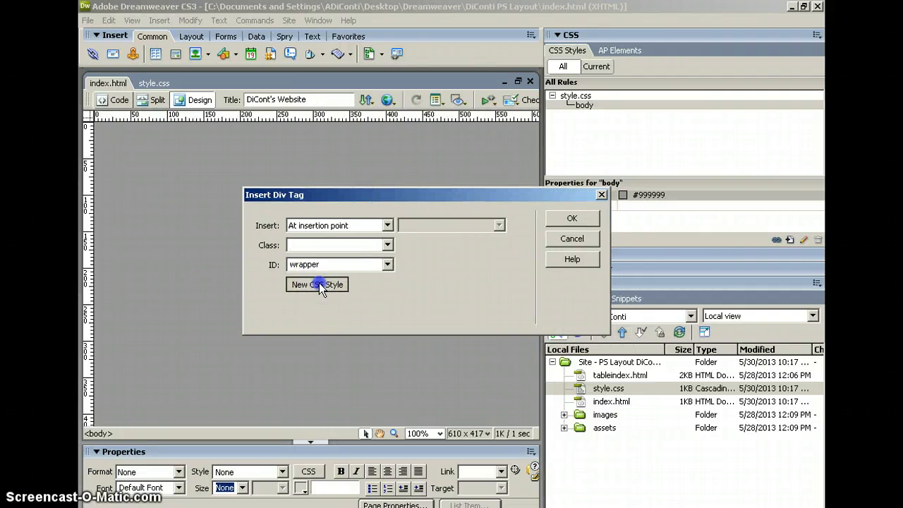
left_click(379, 271)
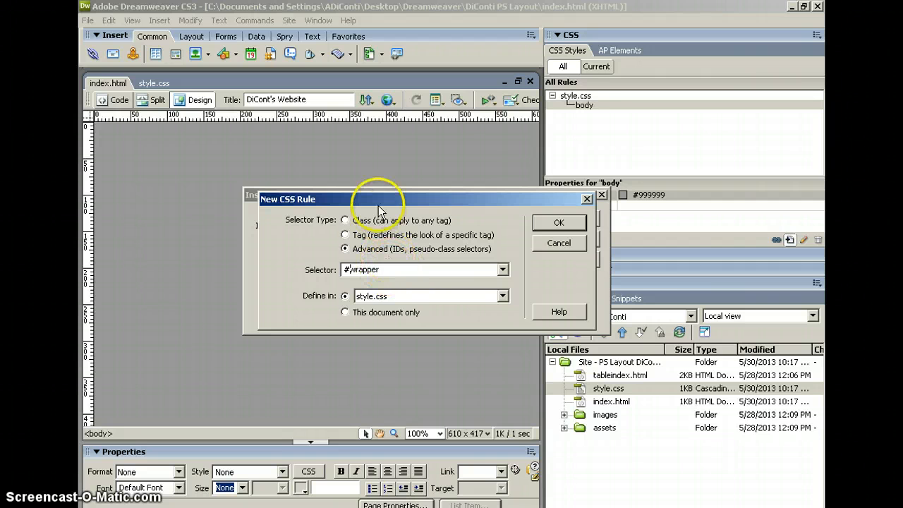
left_click(558, 223)
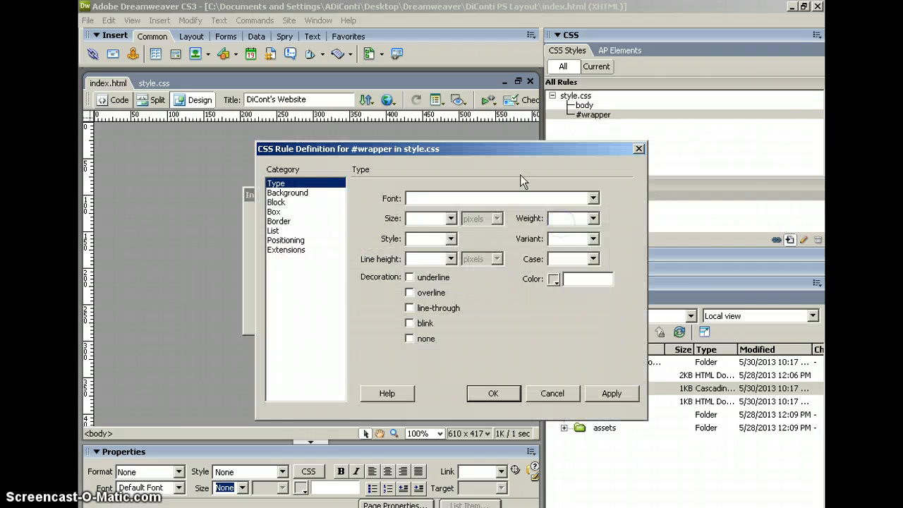
Step: Set the #wrapper rule's box width to 800 pixels and height to 600 pixels
left_click(273, 212)
left_click(414, 201)
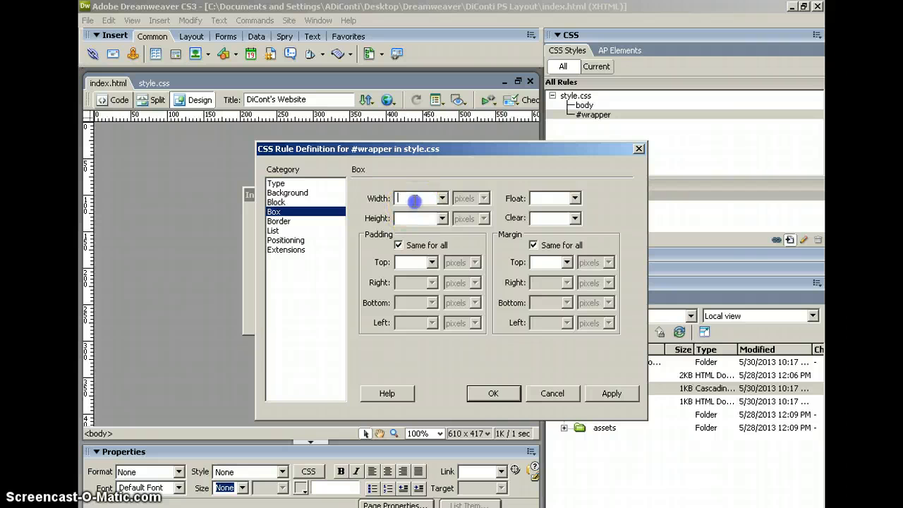
type("800")
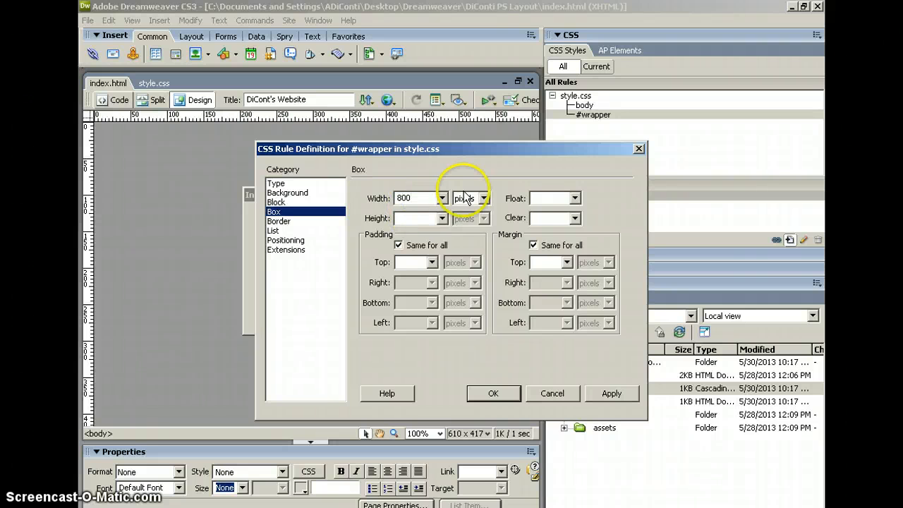
left_click(414, 218)
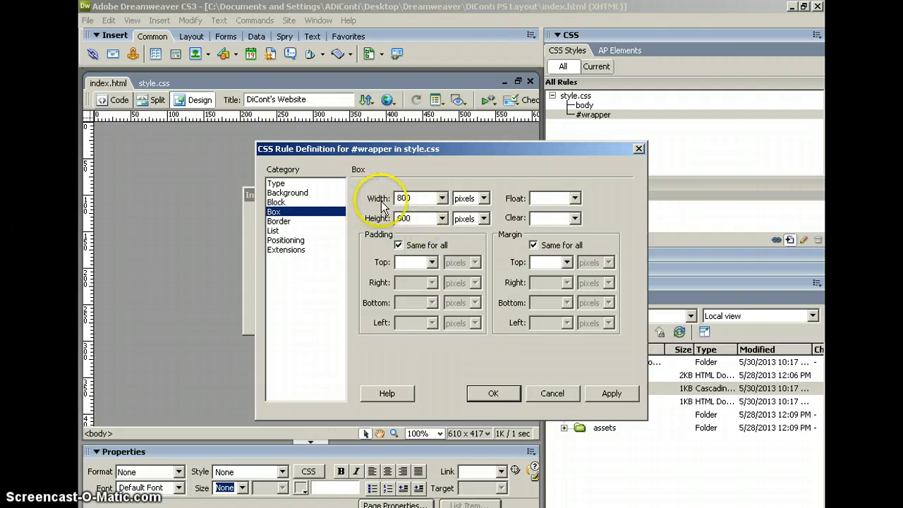
Step: Set the #wrapper rule's background color to #FF9966
left_click(287, 193)
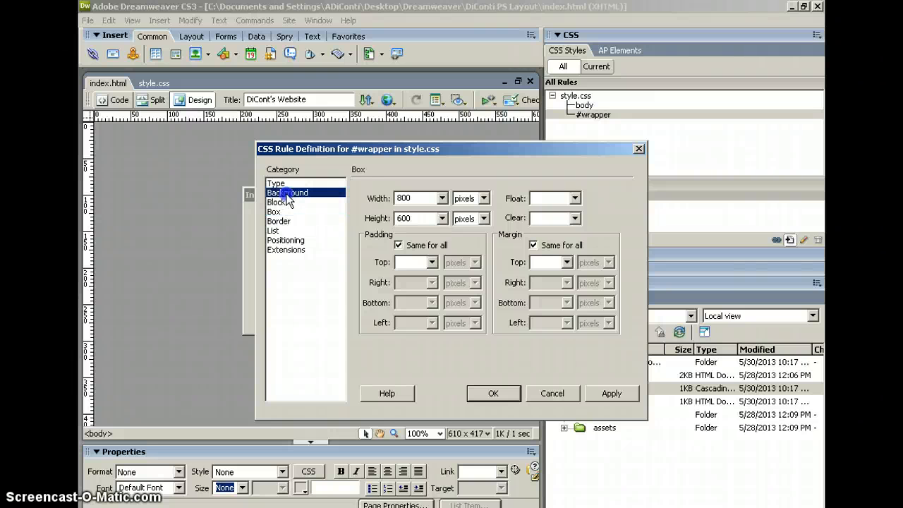
left_click(445, 201)
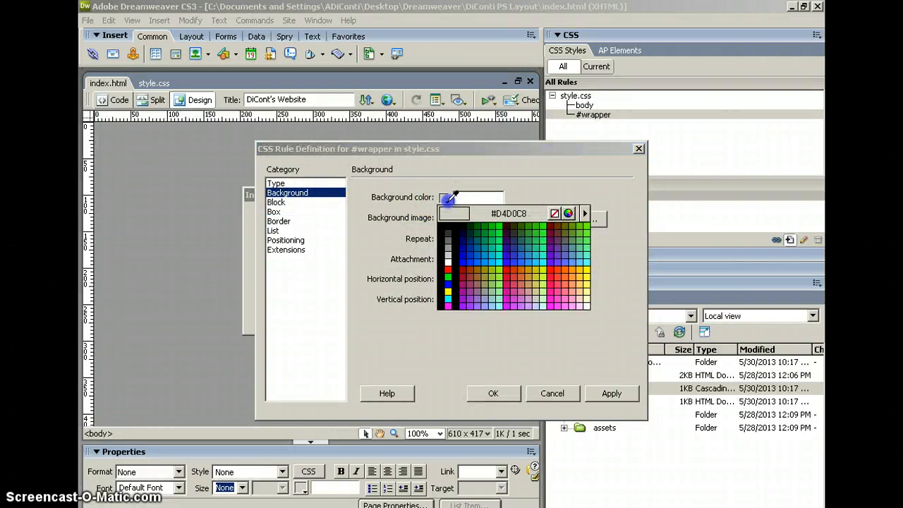
left_click(574, 283)
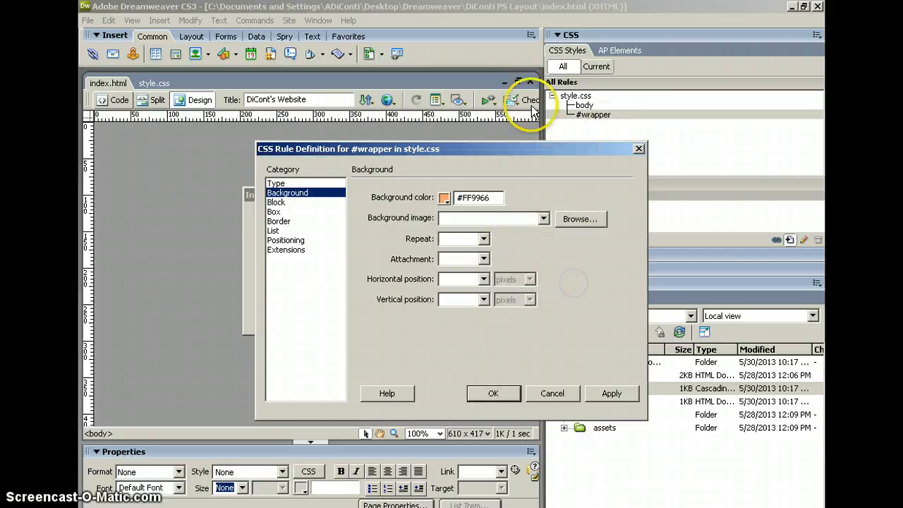
Step: Allow separate margins per side in the #wrapper rule and set its right and left margins to auto
left_click(274, 213)
left_click(534, 245)
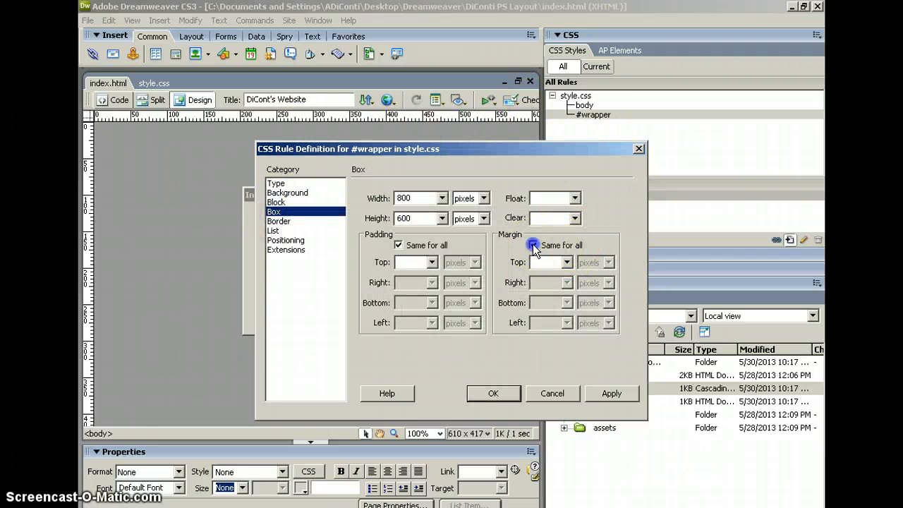
left_click(533, 244)
left_click(533, 245)
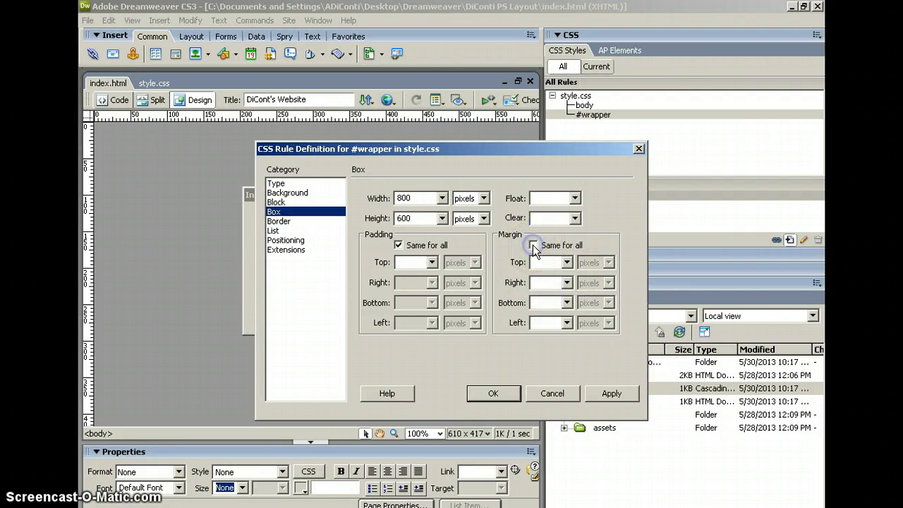
left_click(567, 282)
left_click(546, 295)
left_click(566, 322)
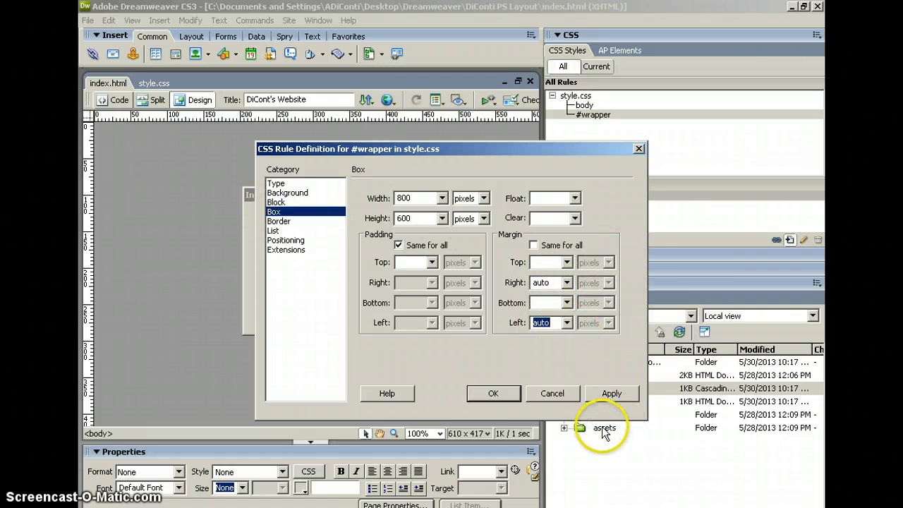
Step: Apply and confirm the #wrapper rule, and insert the wrapper div into the page
left_click(611, 393)
left_click(503, 394)
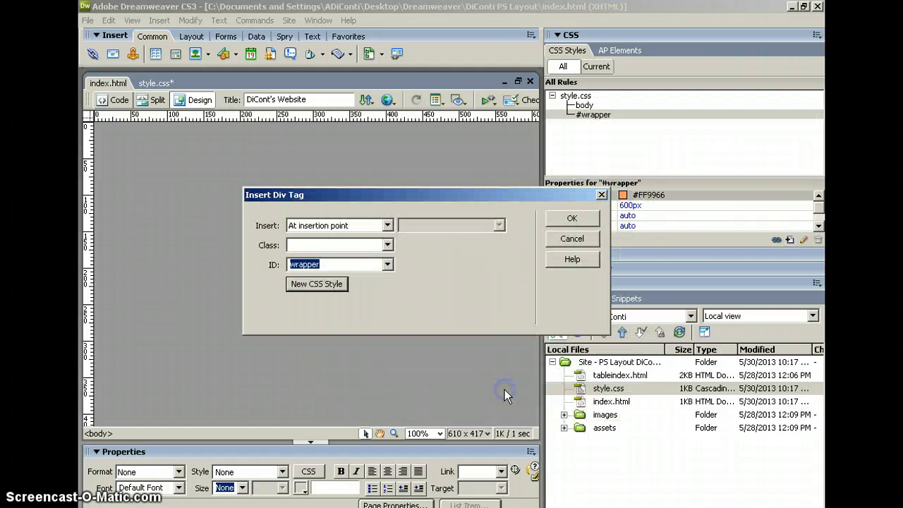
left_click(572, 221)
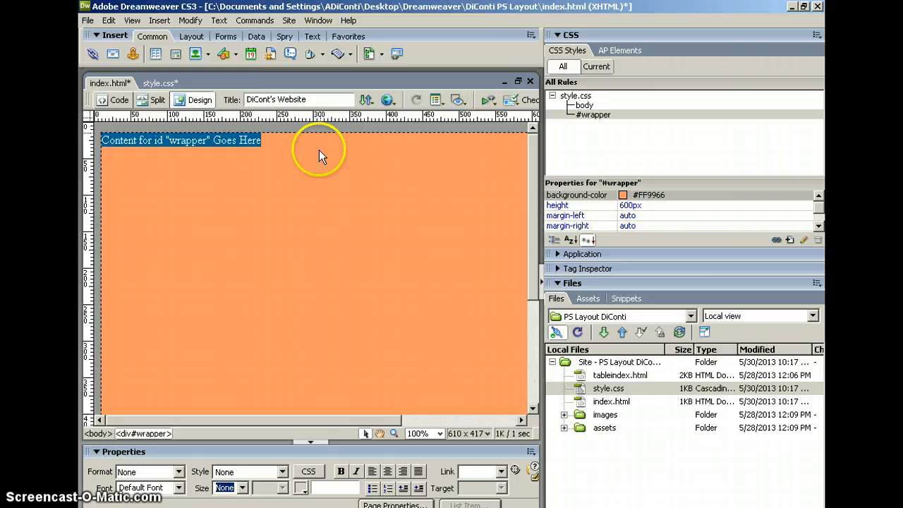
Step: Save all files and reload index.html in Firefox
left_click(88, 20)
left_click(106, 150)
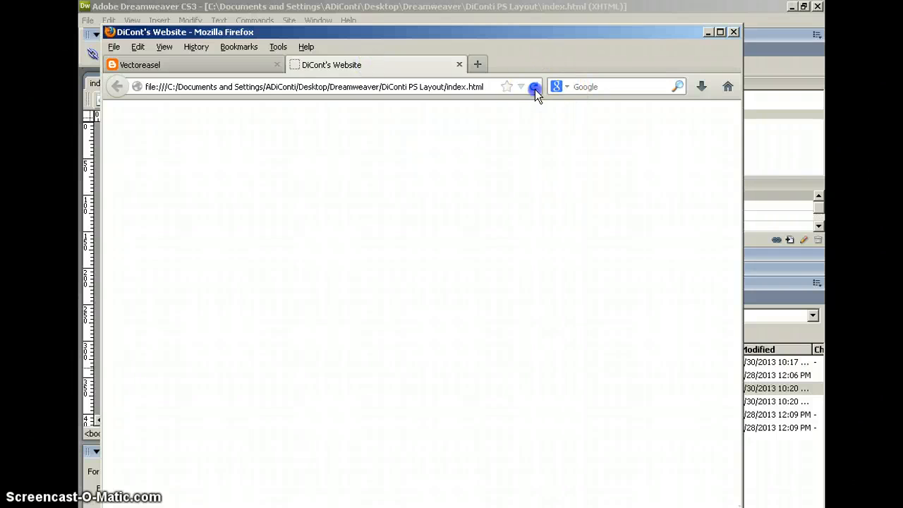
left_click(534, 88)
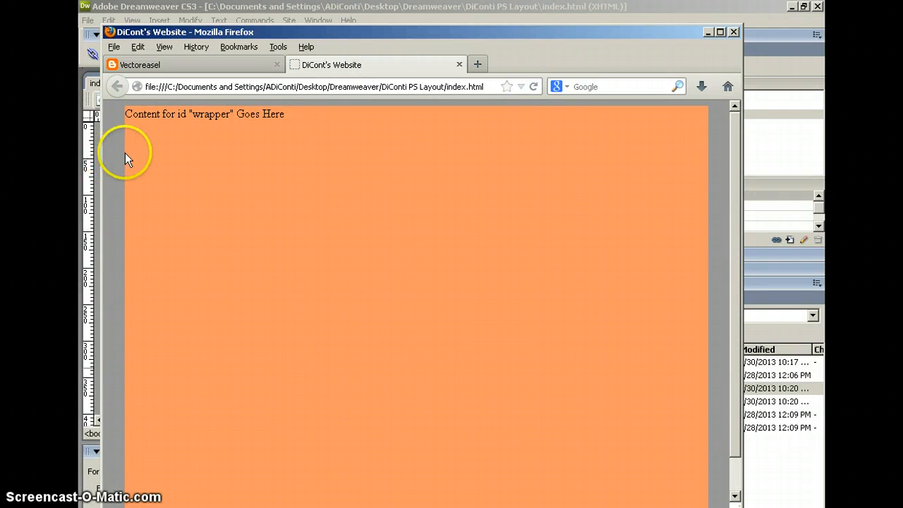
Step: Check the wrapper's centering at reduced zoom in Firefox and return to Dreamweaver
scroll(126, 153, "down", 2)
key("alt")
scroll(147, 147, "down", 3)
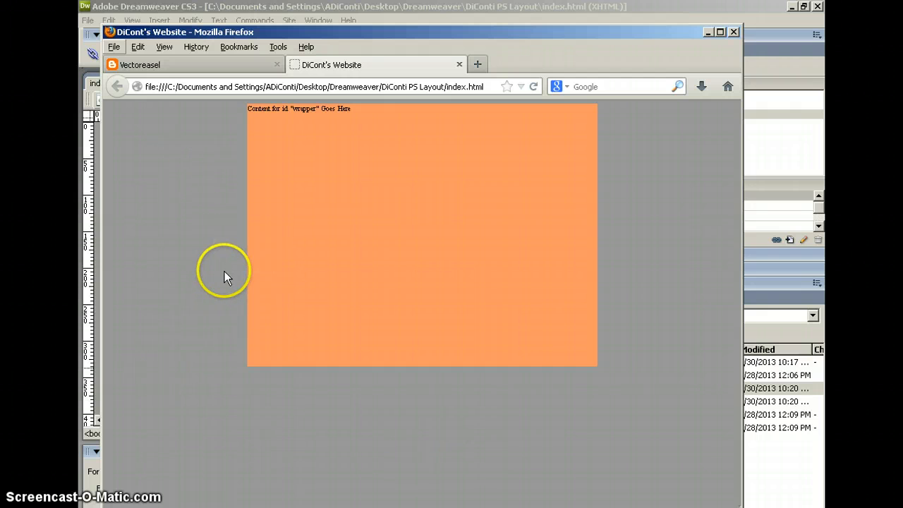
scroll(246, 231, "up", 3)
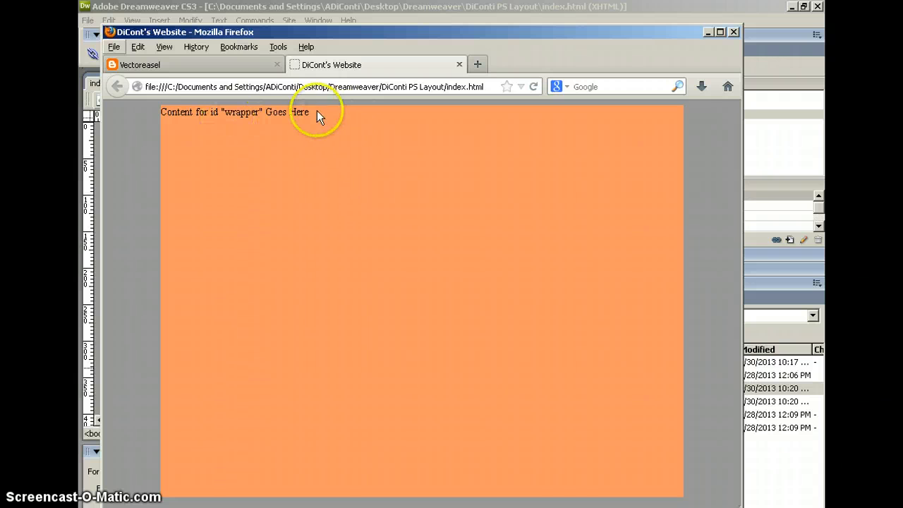
left_click(441, 507)
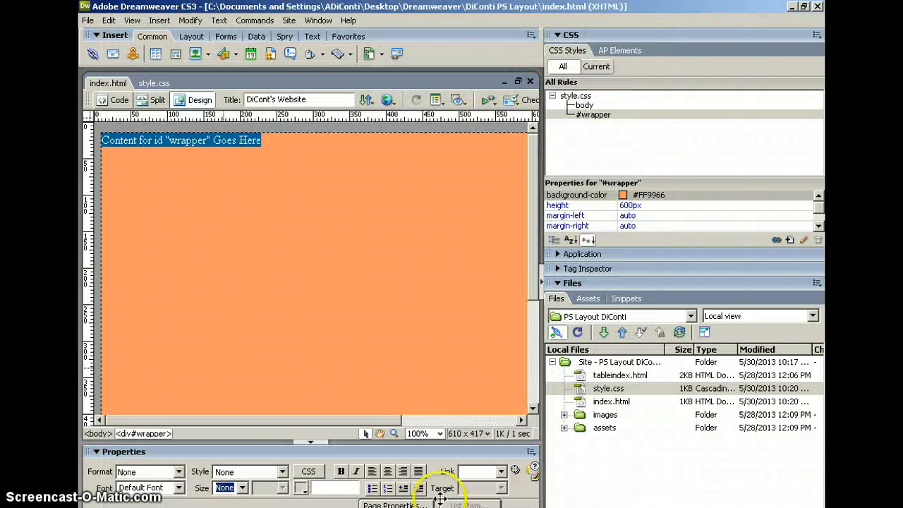
Step: Delete the wrapper's placeholder text and start a div with ID header inside it, creating its #header rule in style.css
key("Delete")
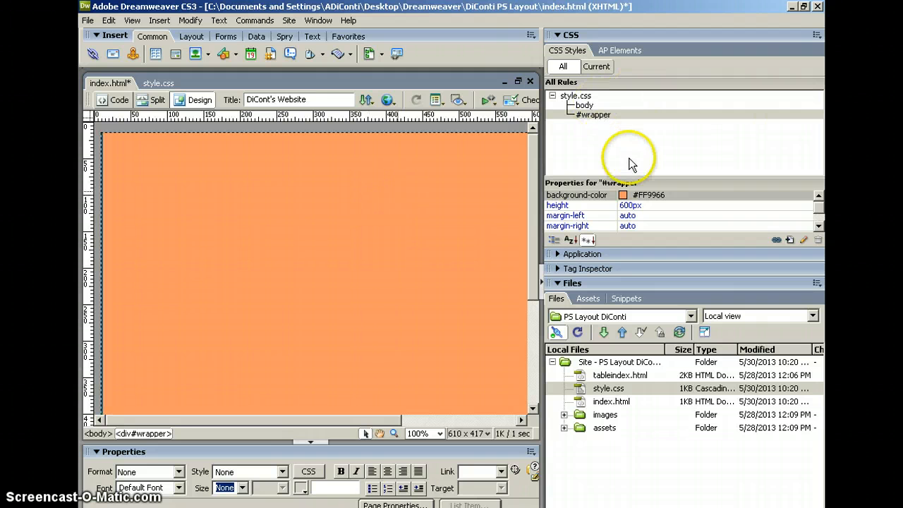
left_click(158, 23)
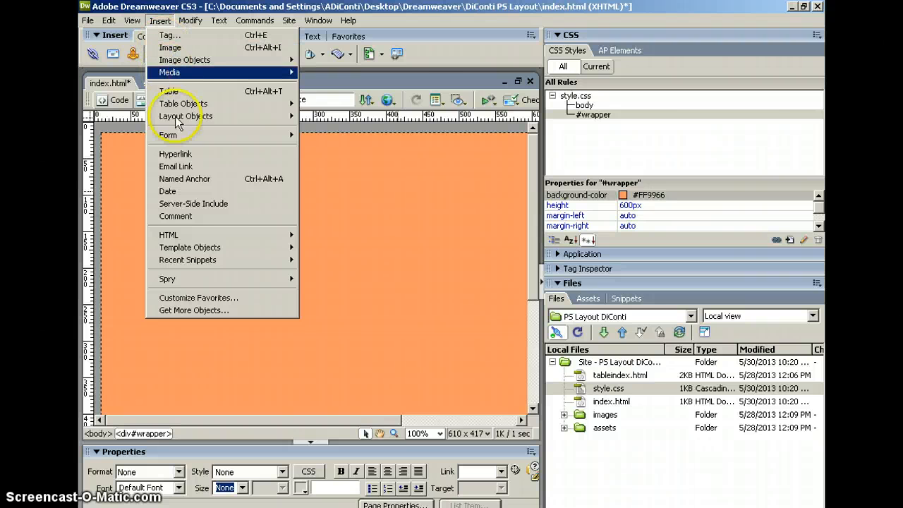
mouse_move(177, 122)
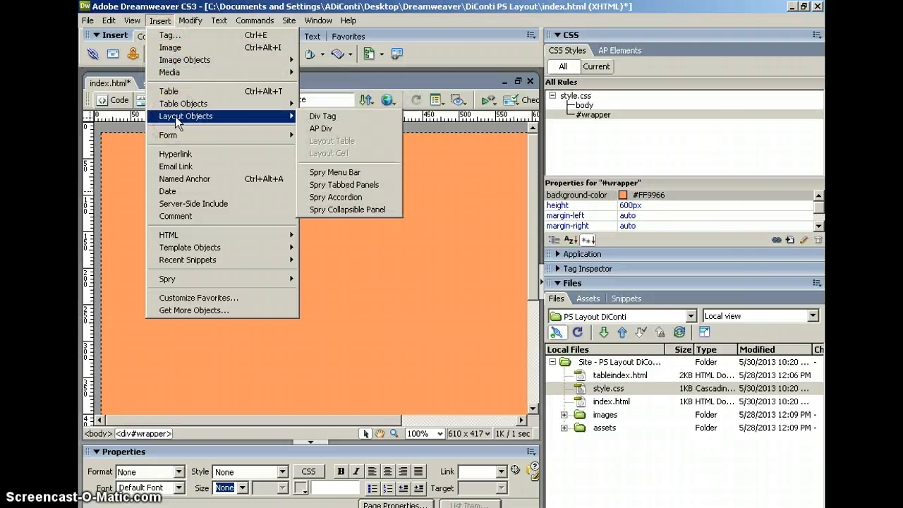
left_click(322, 117)
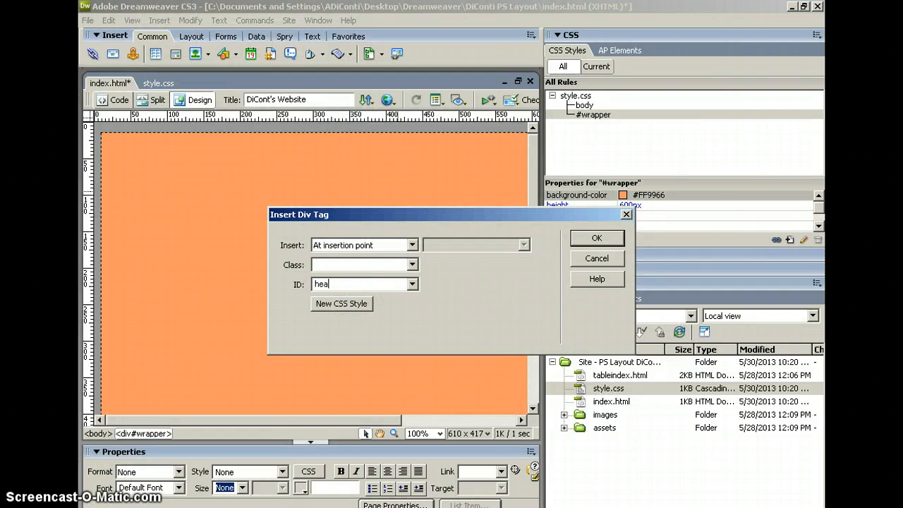
left_click(353, 304)
left_click(378, 291)
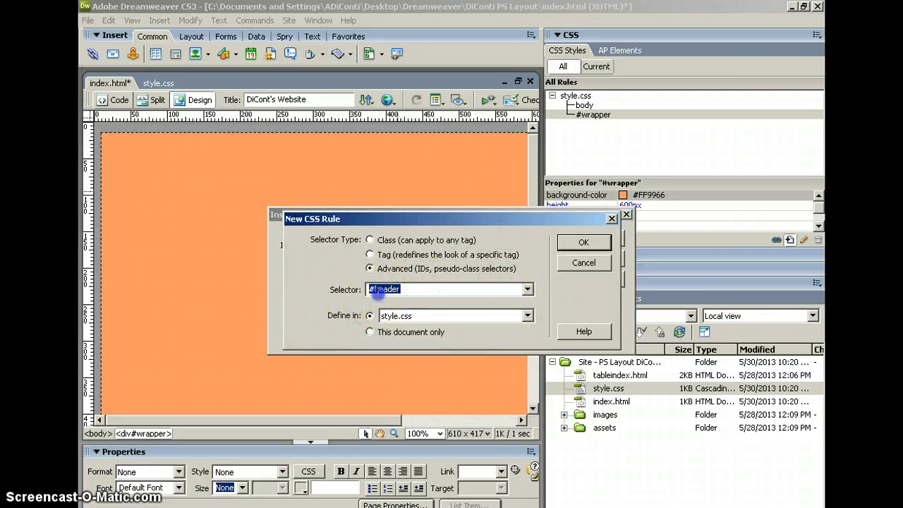
left_click(567, 244)
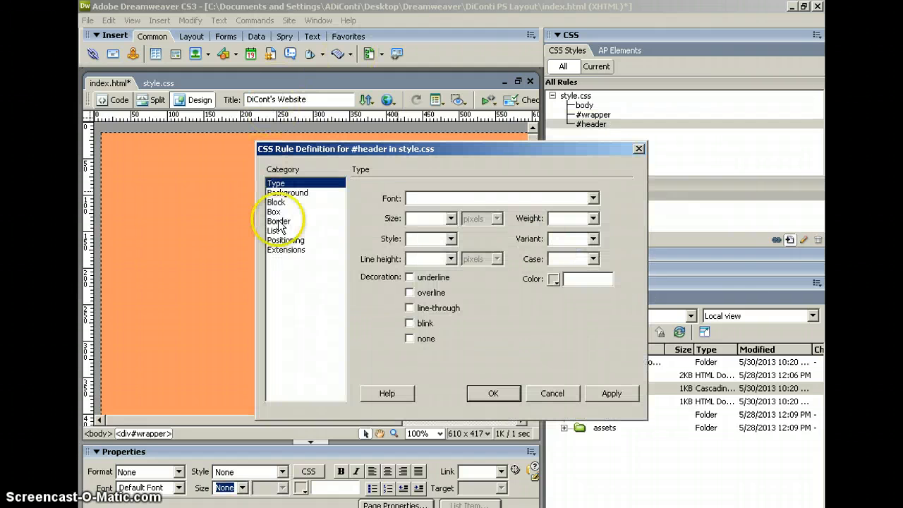
Step: Set the #header rule's box width to 800 pixels and height to 100 pixels, and apply it
left_click(273, 212)
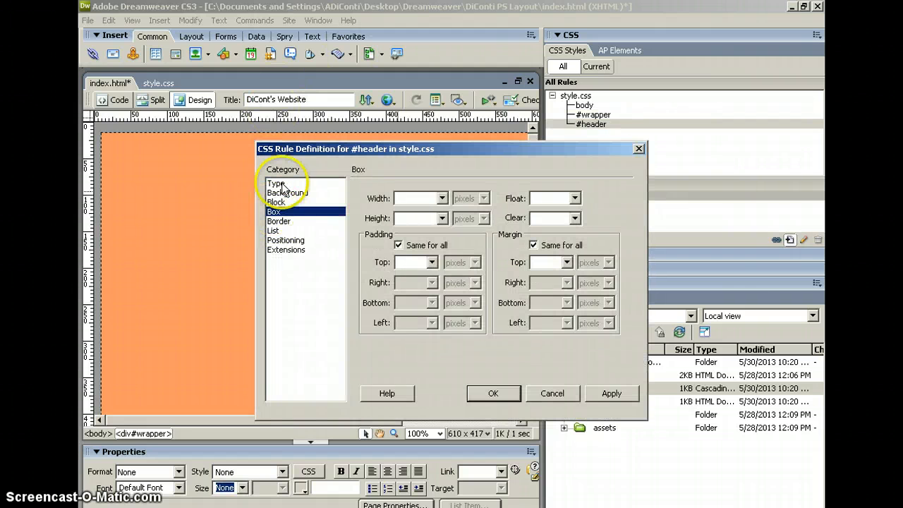
left_click(405, 201)
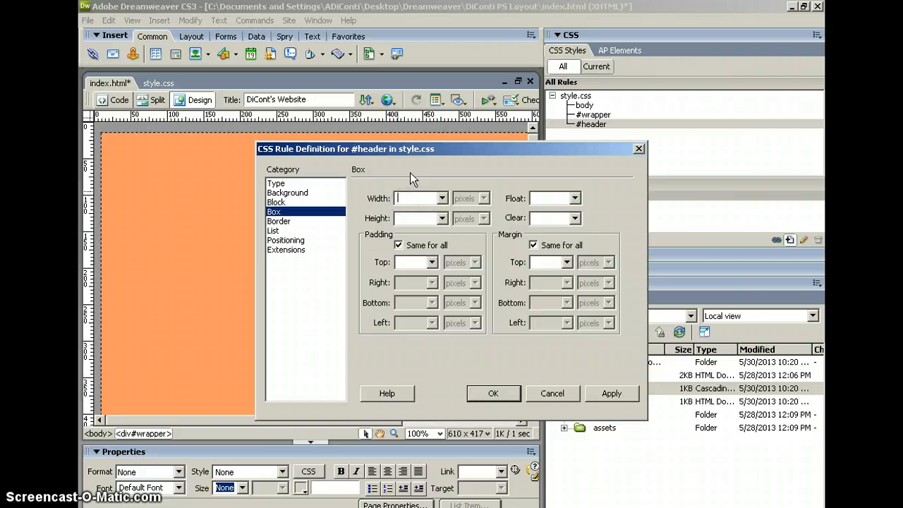
type("800")
left_click(446, 192)
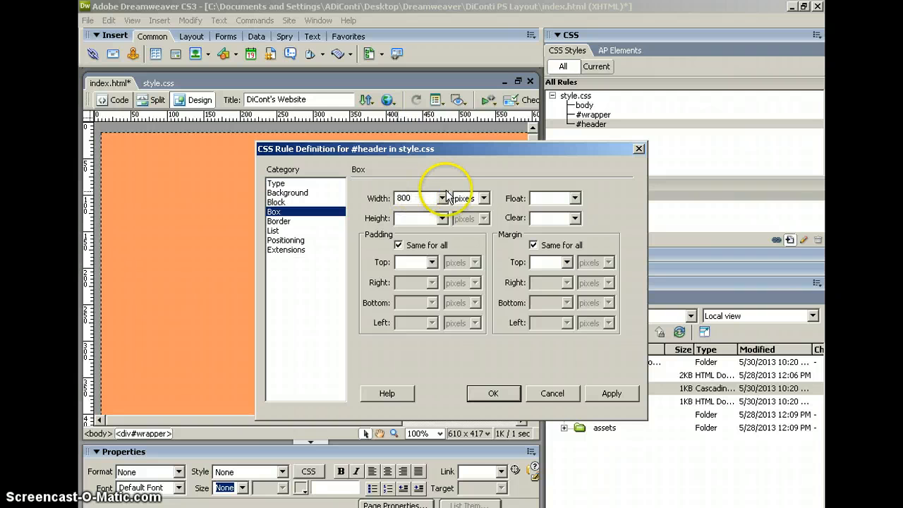
left_click(399, 218)
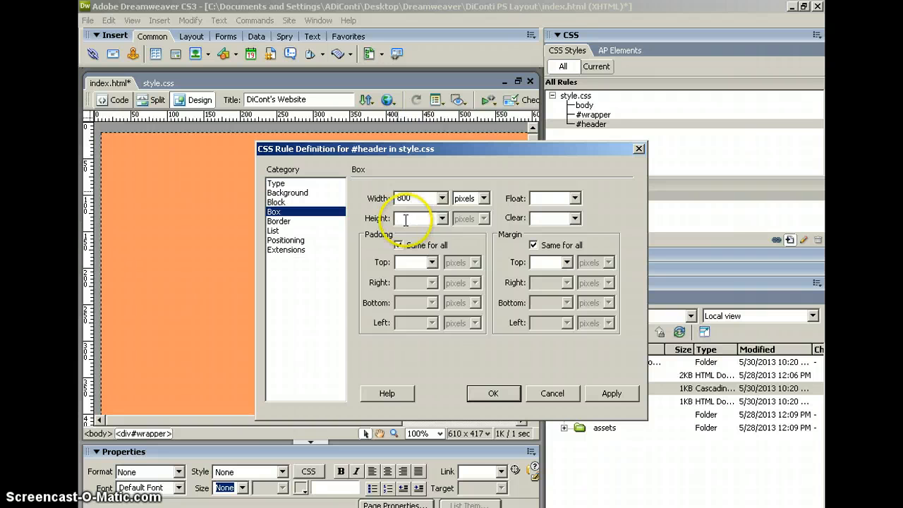
left_click(403, 220)
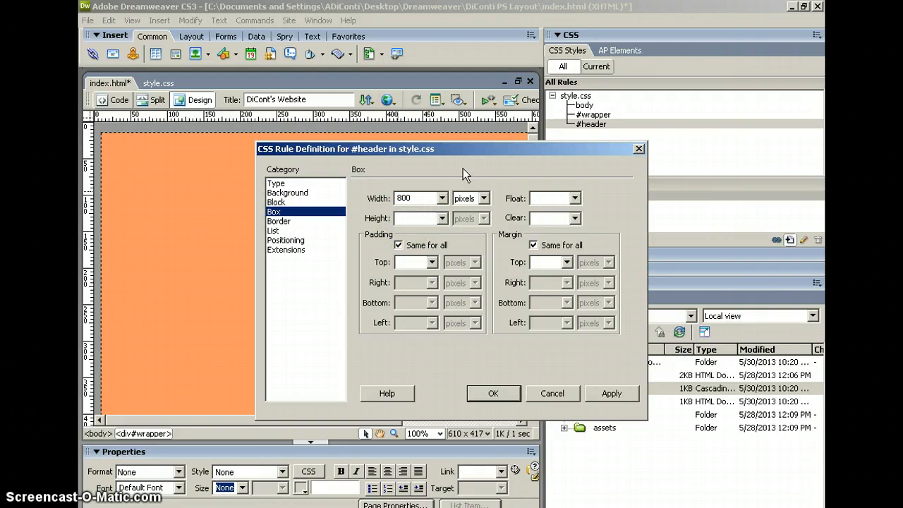
type("100")
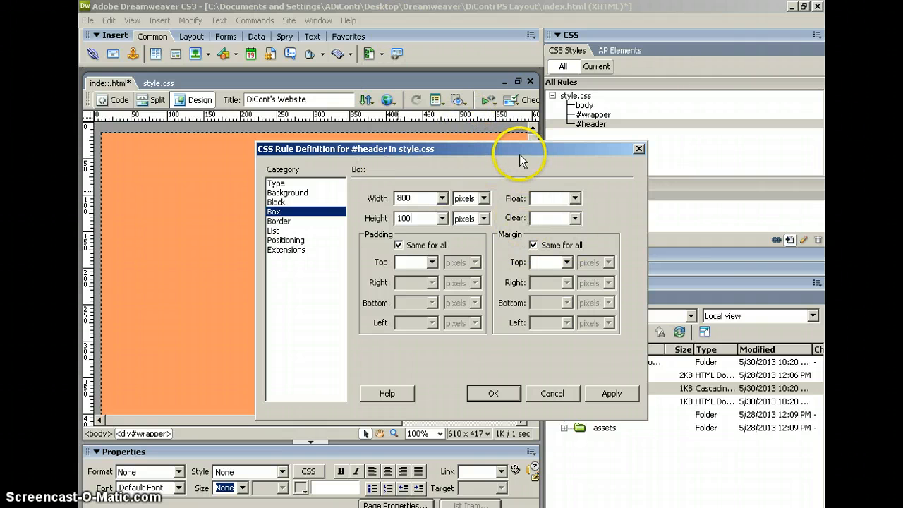
left_click(605, 394)
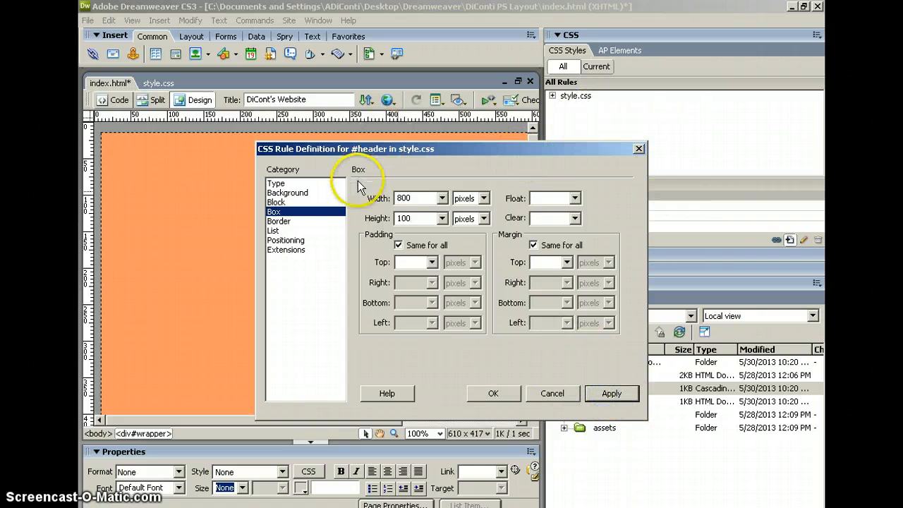
Step: Give the #header rule the background color #99CC99, confirm the rule, and insert the header div
left_click(283, 194)
left_click(449, 199)
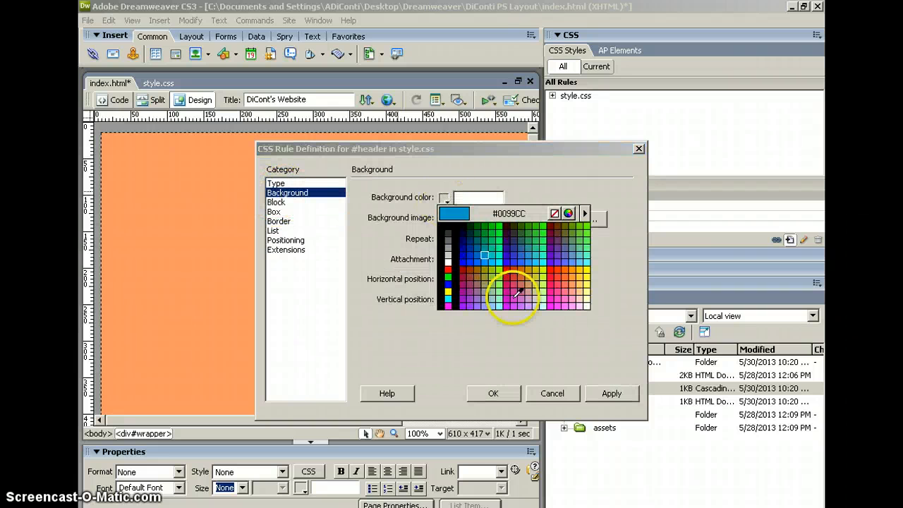
left_click(497, 298)
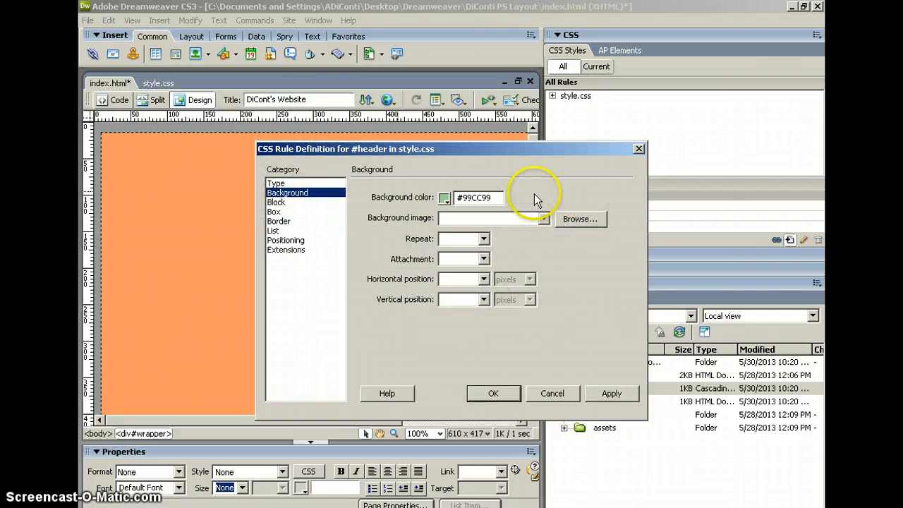
left_click(612, 394)
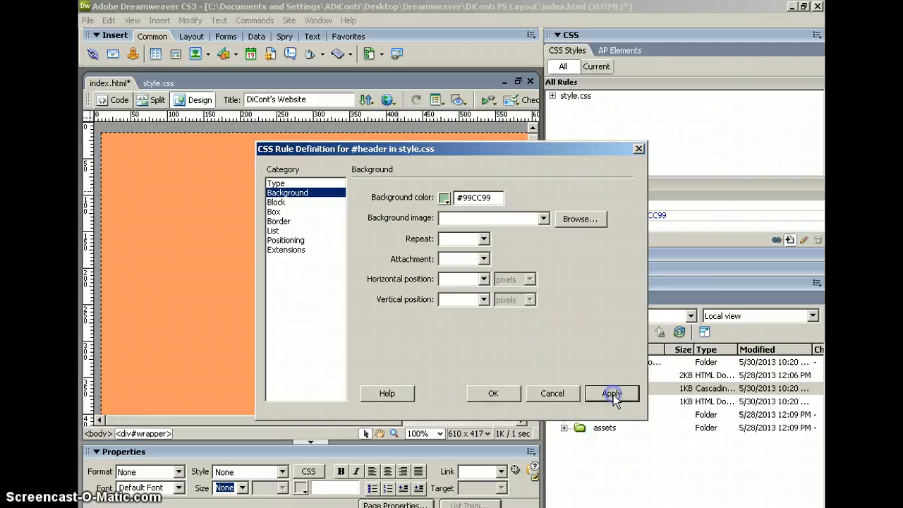
left_click(493, 394)
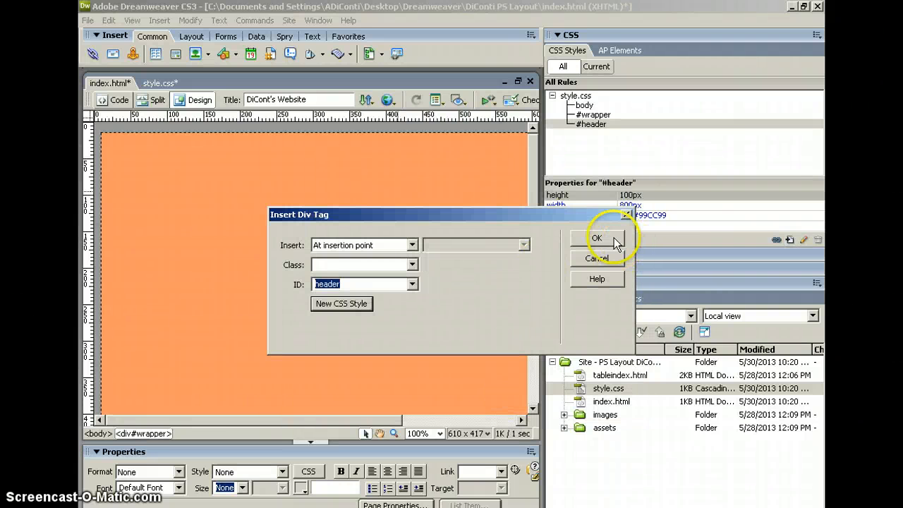
left_click(597, 238)
Step: Delete the placeholder text inside the header div
left_click(268, 139)
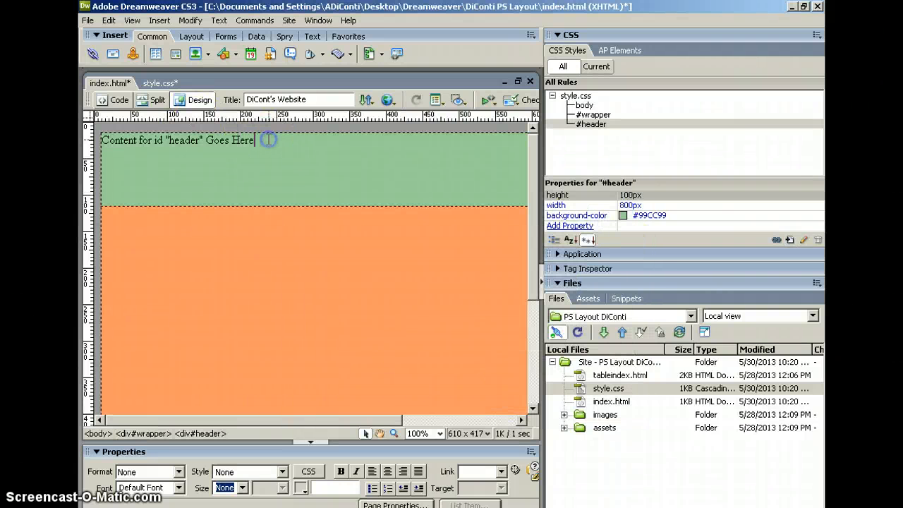
left_click_drag(269, 140, 101, 138)
key("Delete")
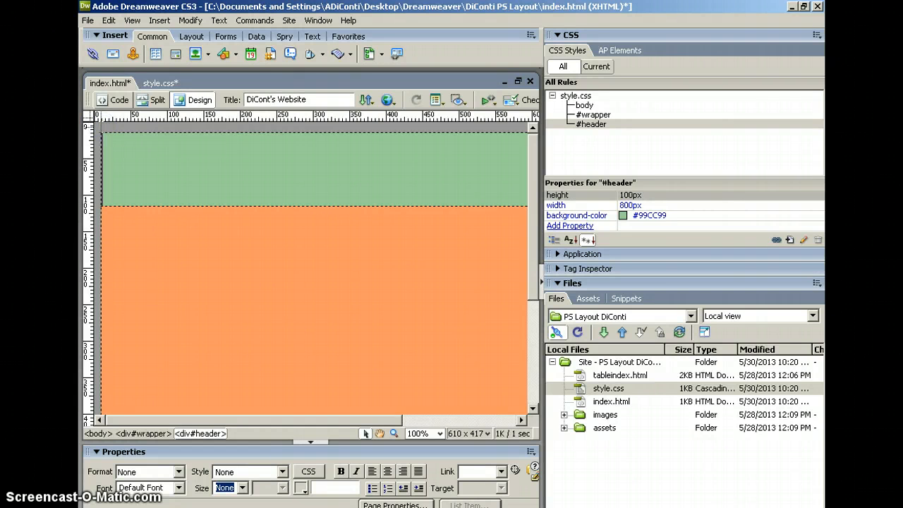
Step: Save all files, reload index.html in Firefox to check the header, and return to Dreamweaver
left_click(87, 20)
left_click(109, 147)
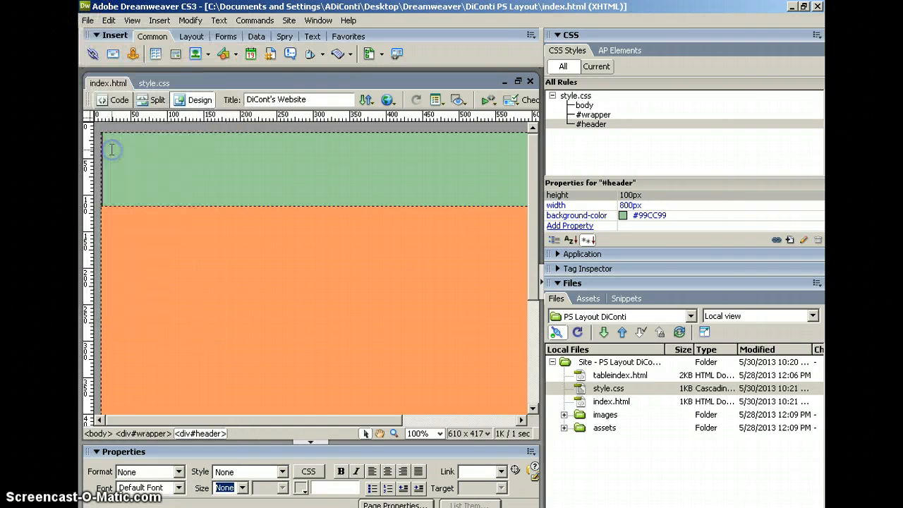
key("F12")
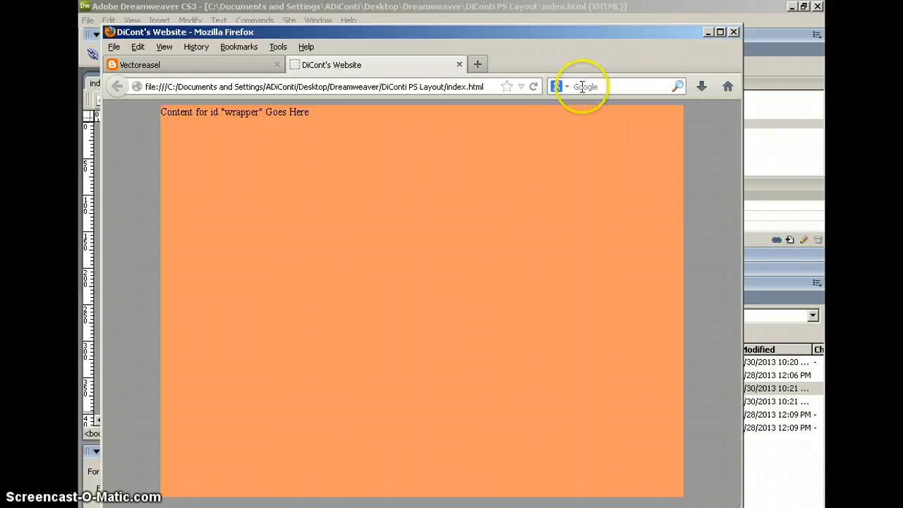
left_click(537, 88)
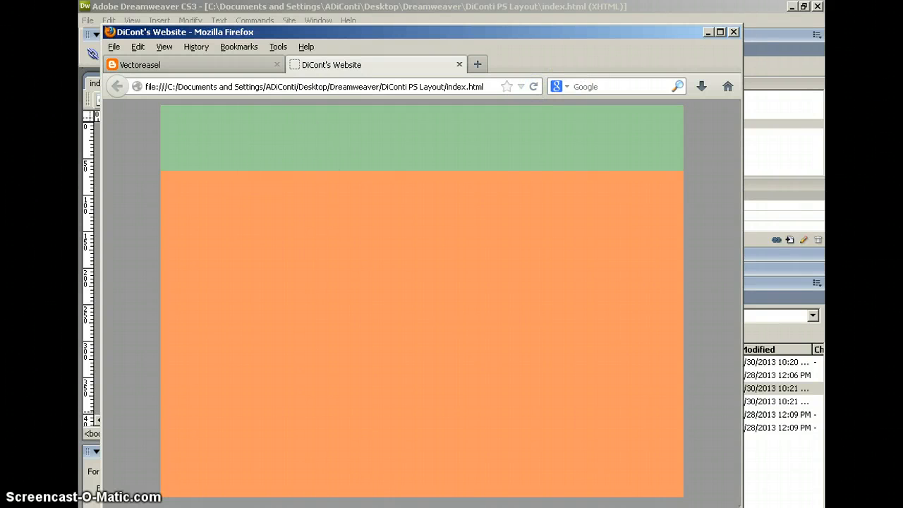
left_click(496, 507)
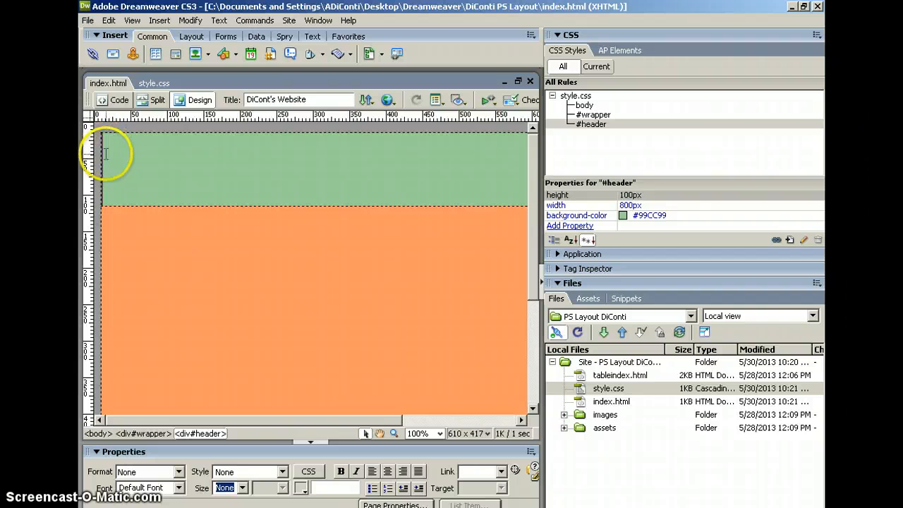
Step: In the code of index.html, add blank lines between the header div's opening and closing tags and place the cursor on the first one
left_click(114, 99)
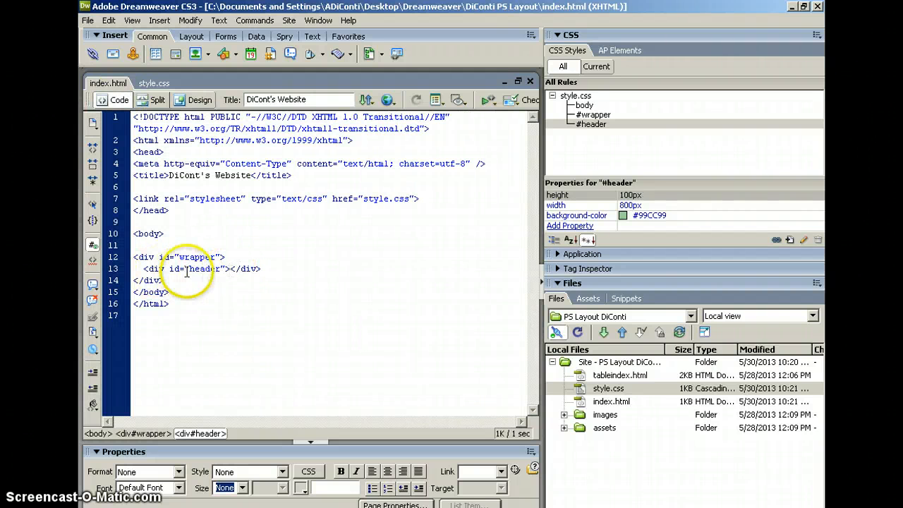
left_click(229, 269)
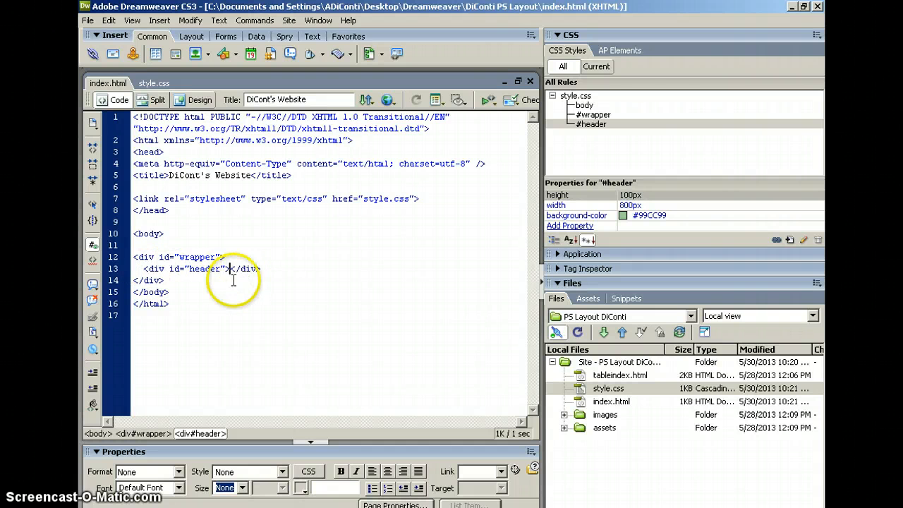
key("Return")
key("Return")
key("Return")
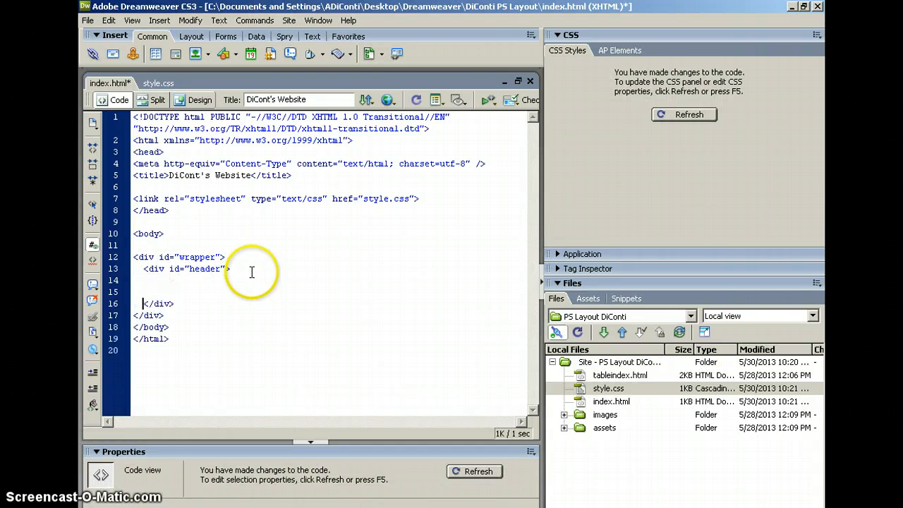
key("Return")
key("Return")
key("Return")
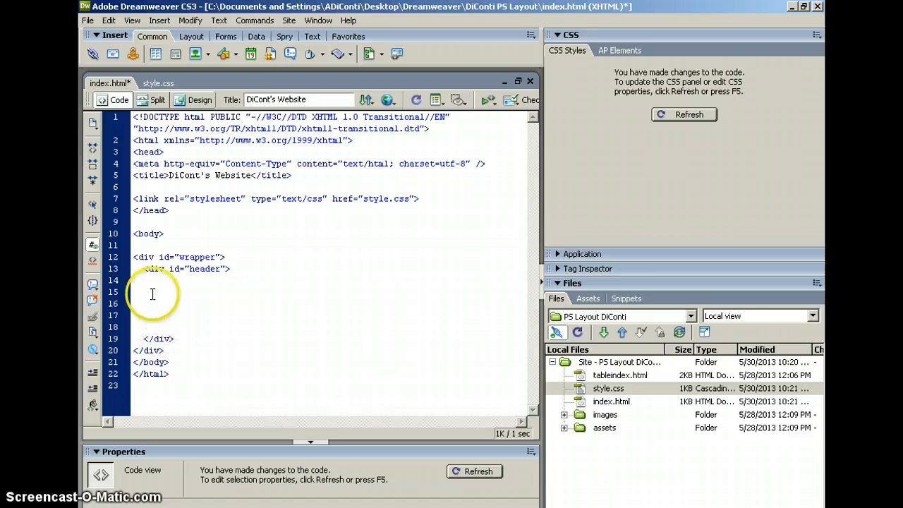
left_click(149, 281)
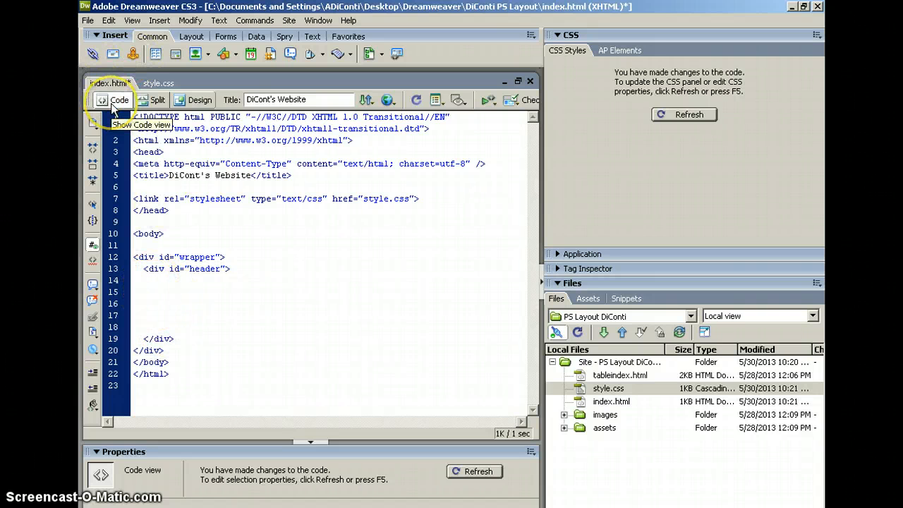
Step: Start a div with ID logo inside the header div and create its #logo rule in style.css
left_click(160, 21)
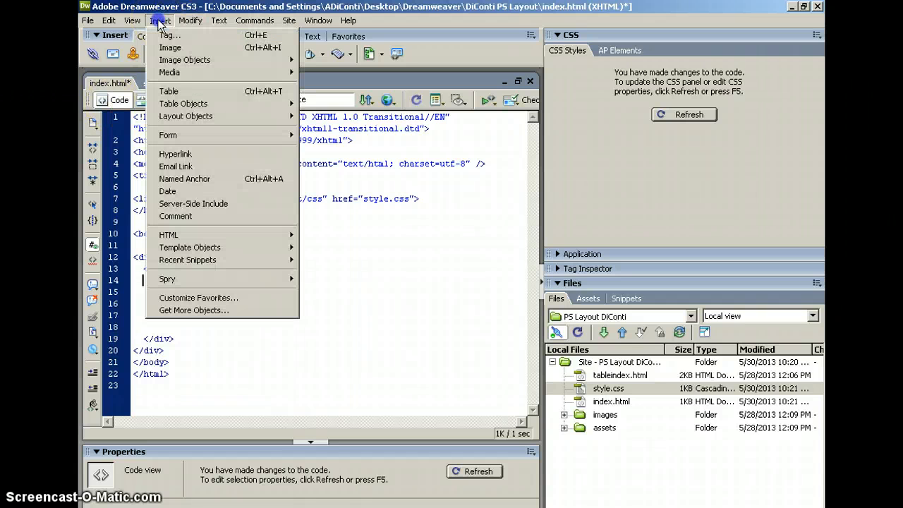
mouse_move(289, 116)
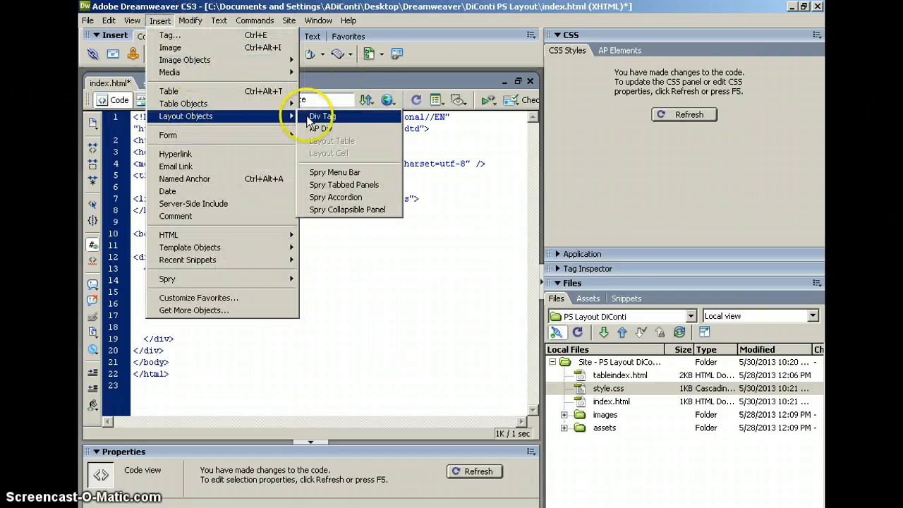
left_click(325, 119)
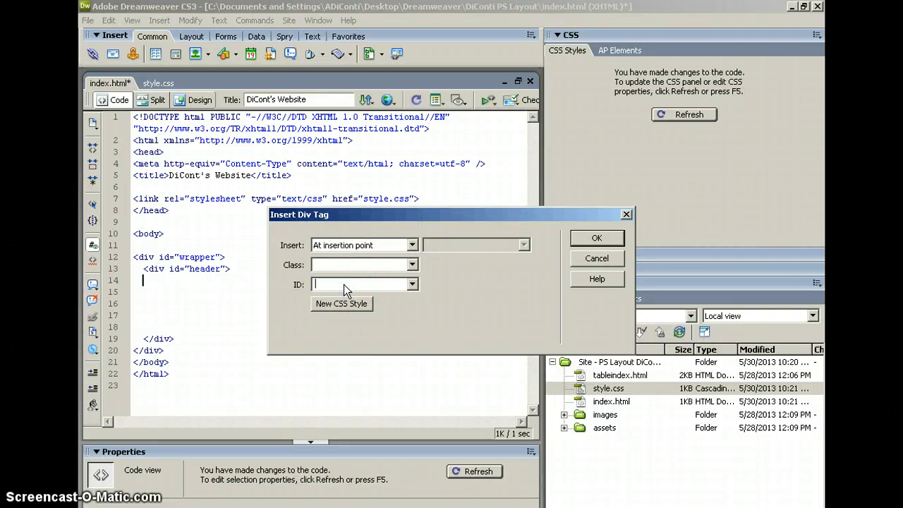
type("logo")
left_click(344, 305)
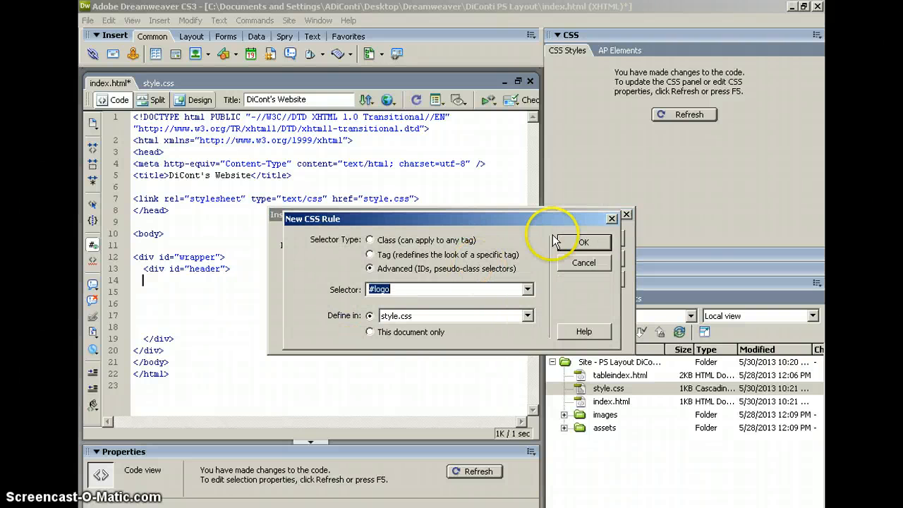
left_click(597, 241)
Step: Set the #logo rule's box to 300 pixels wide and 100 pixels high, floated left
left_click(292, 194)
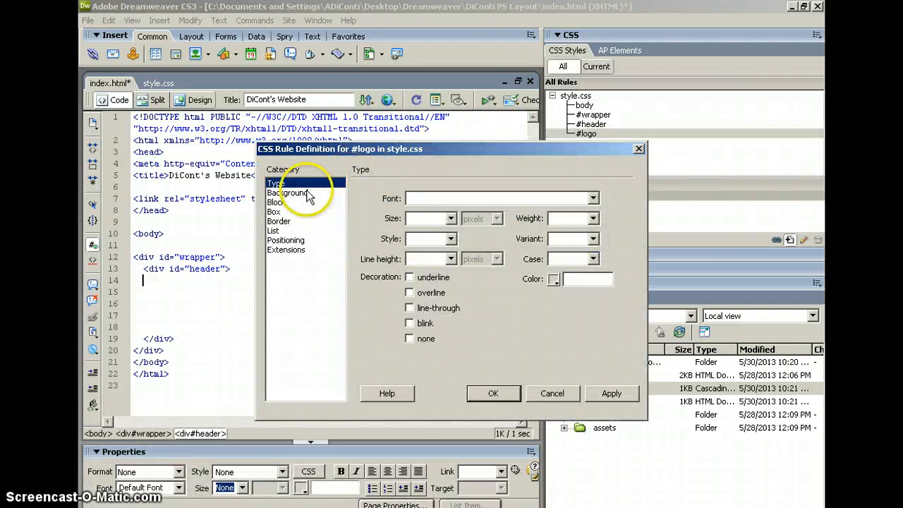
left_click(286, 195)
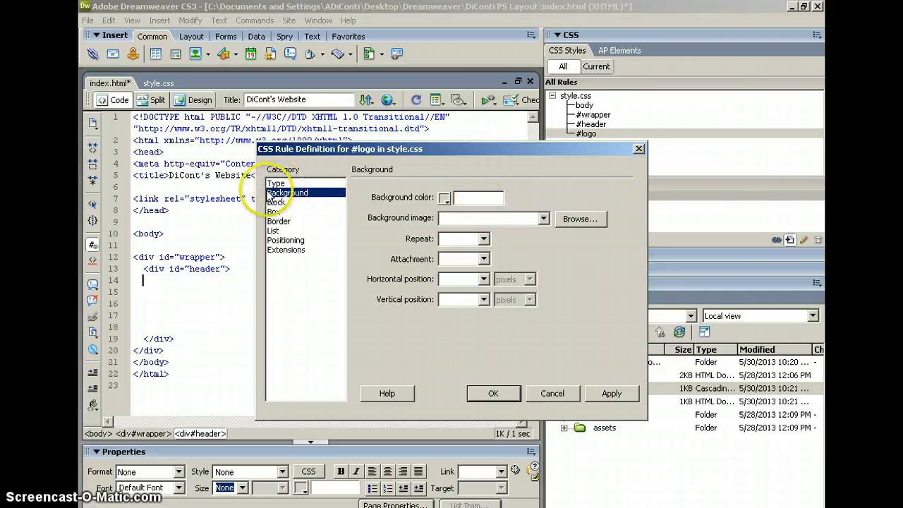
left_click(275, 212)
left_click(421, 200)
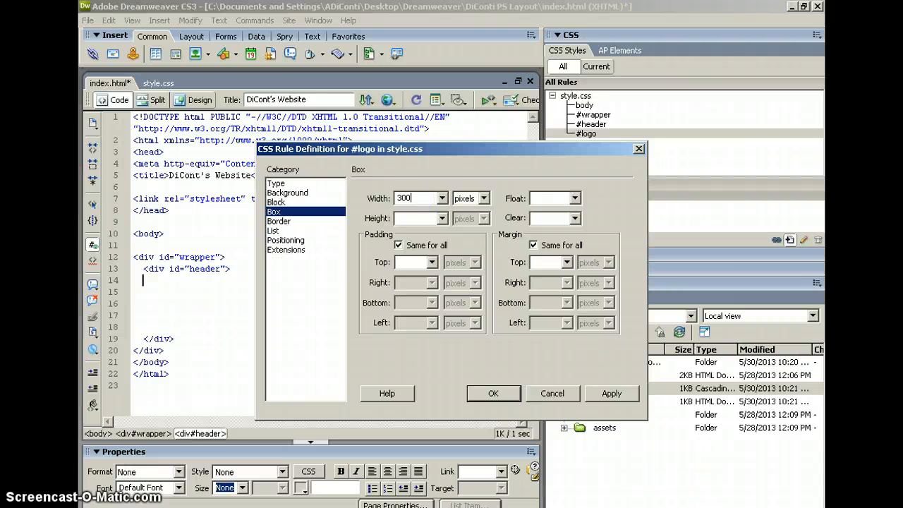
left_click(416, 219)
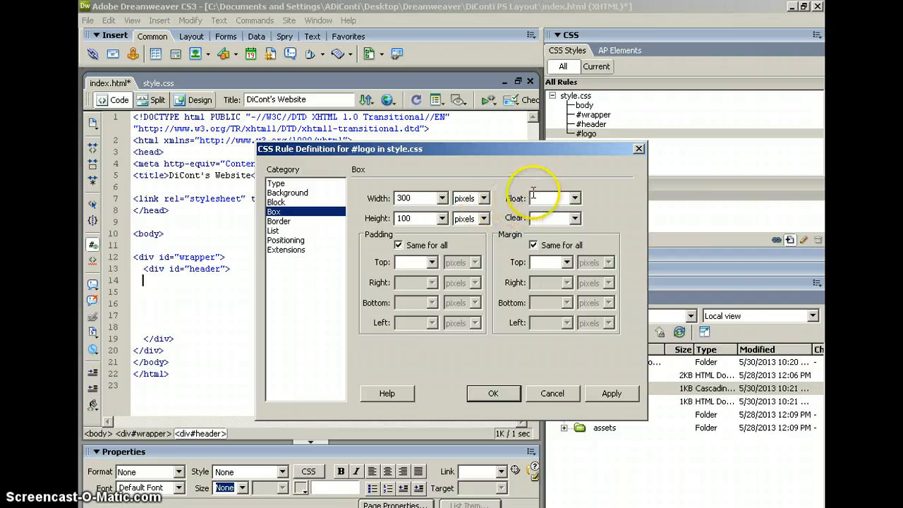
left_click(575, 199)
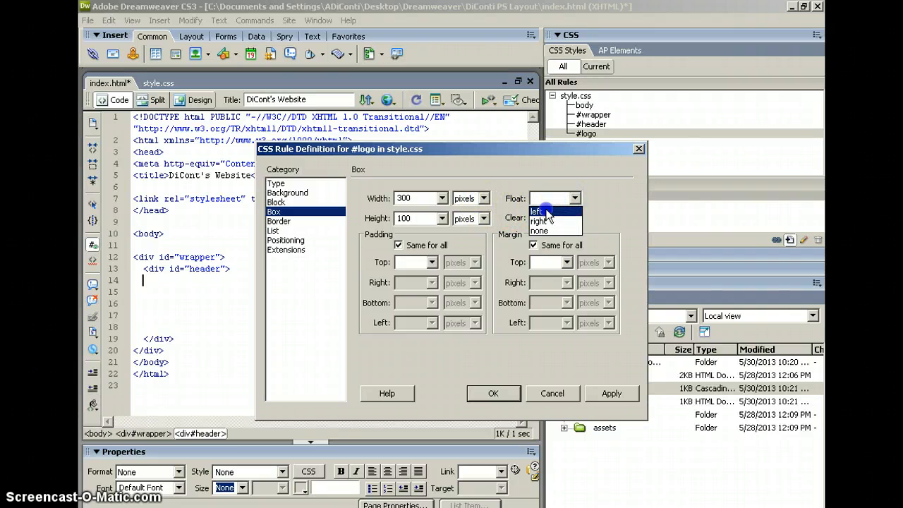
Step: Give the #logo rule the background image images/logo.jpg with no-repeat, and apply the rule definition
left_click(285, 196)
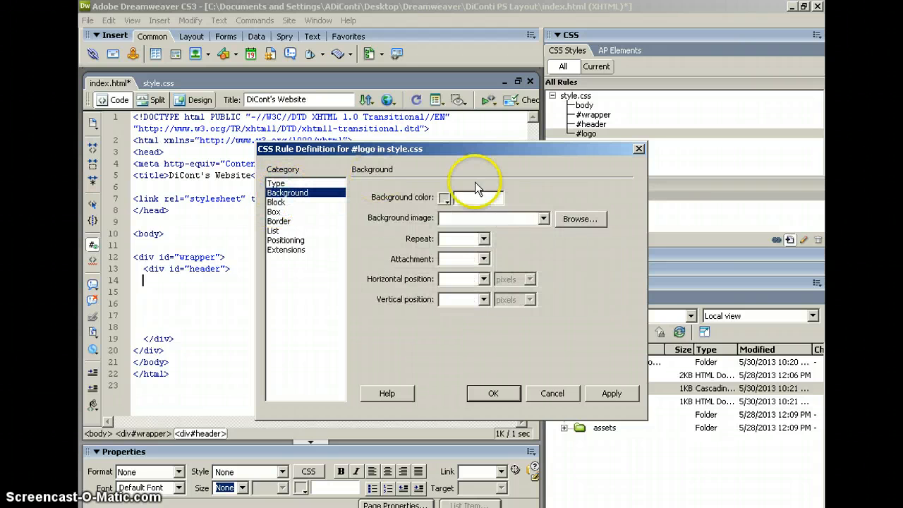
left_click(443, 218)
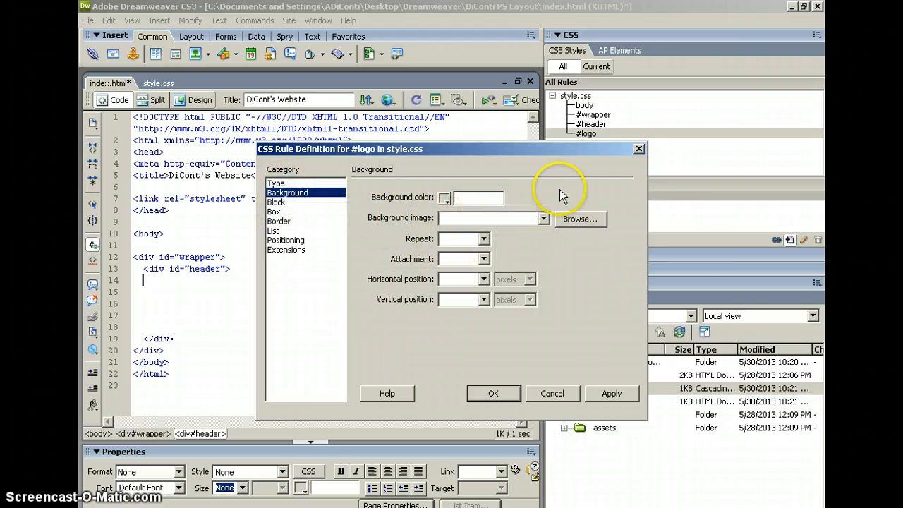
left_click(598, 221)
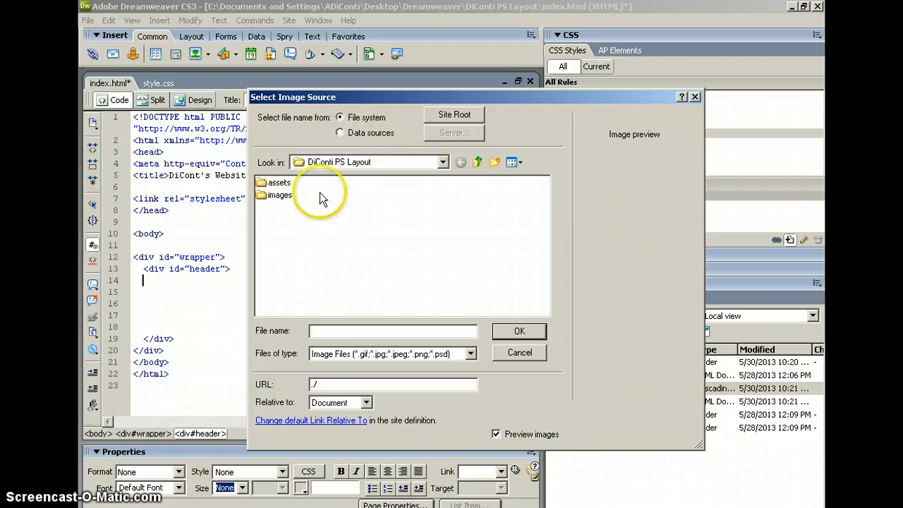
double_click(276, 195)
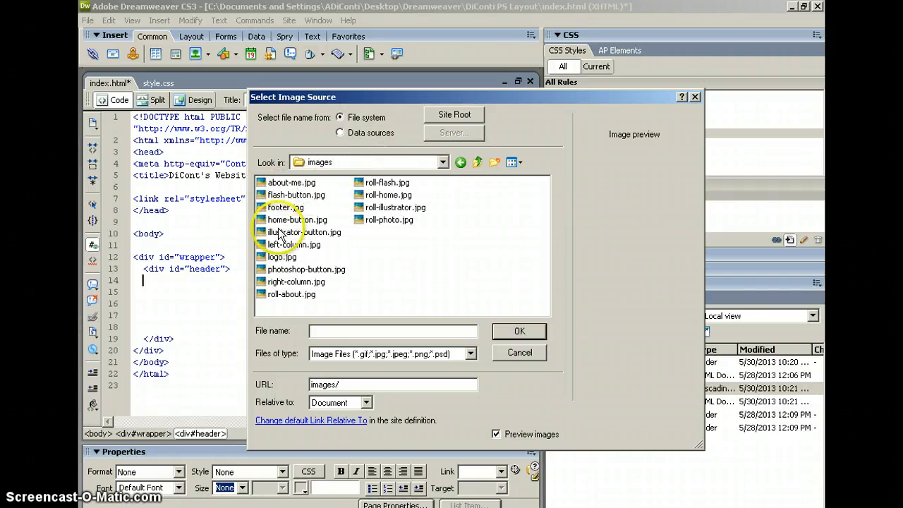
left_click(283, 256)
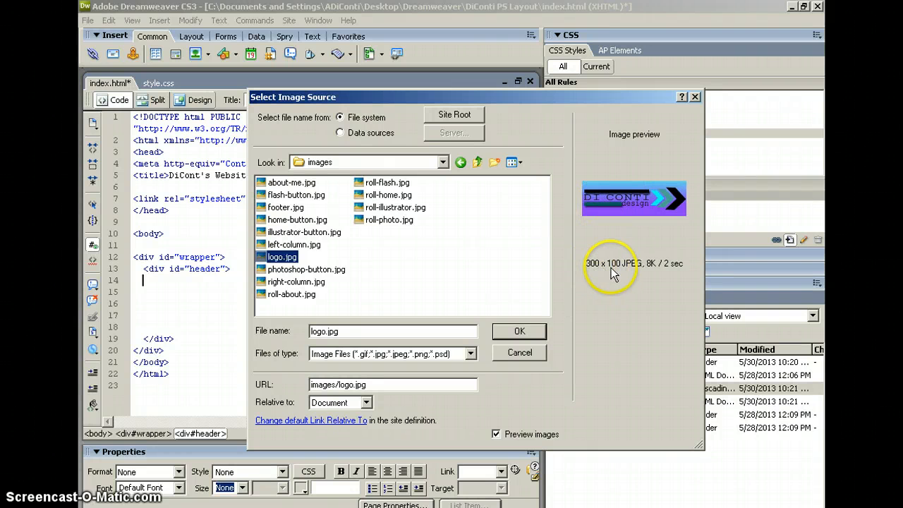
left_click(519, 333)
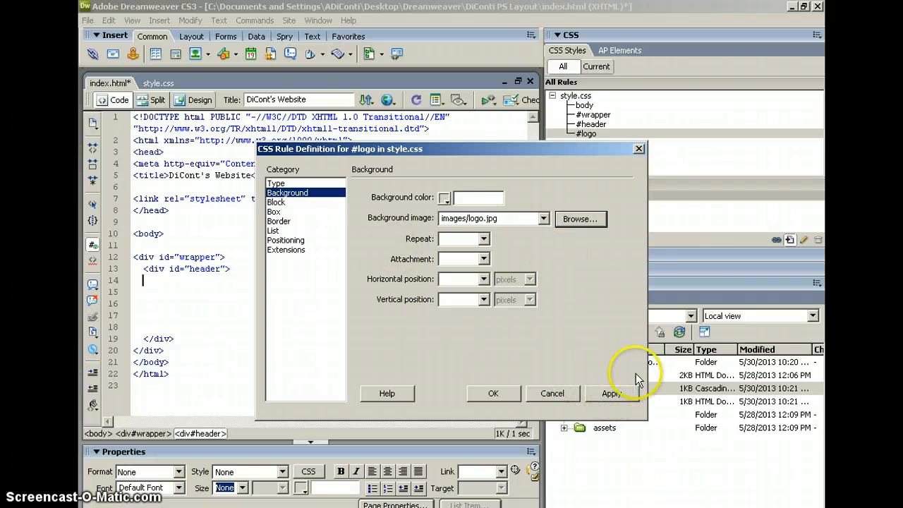
left_click(483, 239)
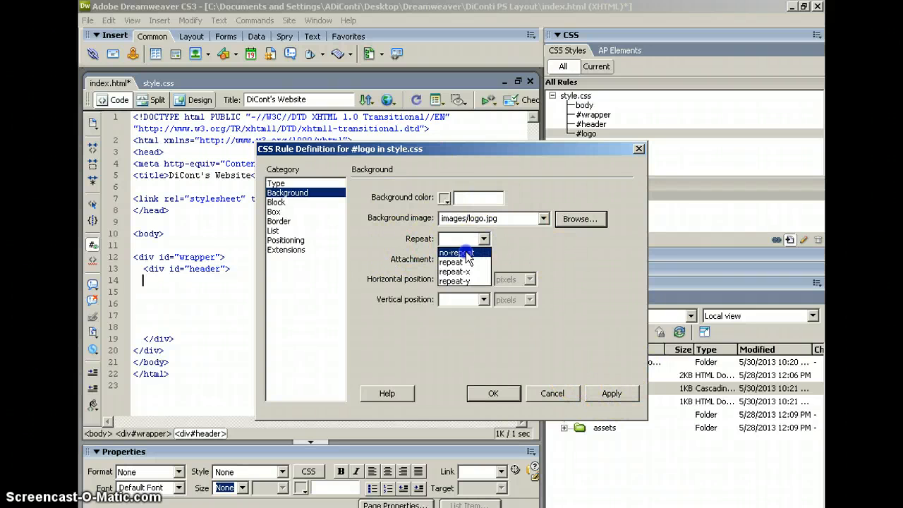
left_click(462, 250)
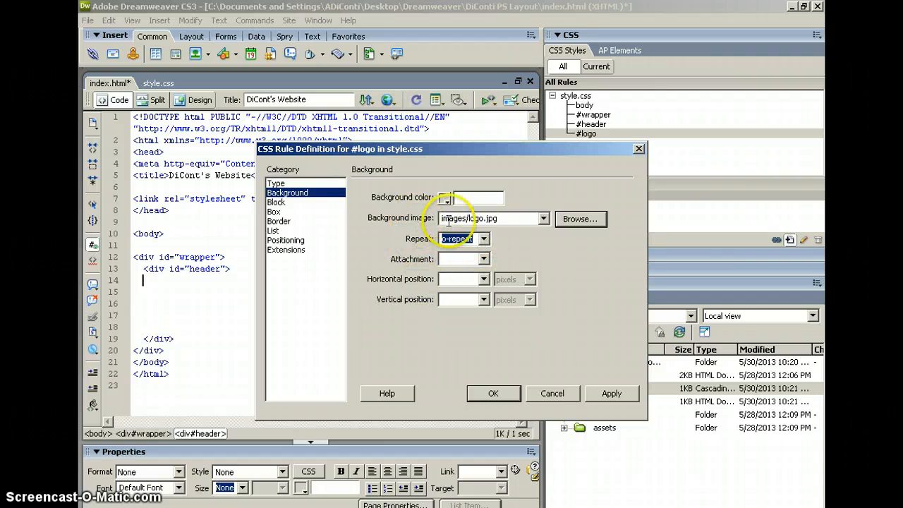
left_click(613, 394)
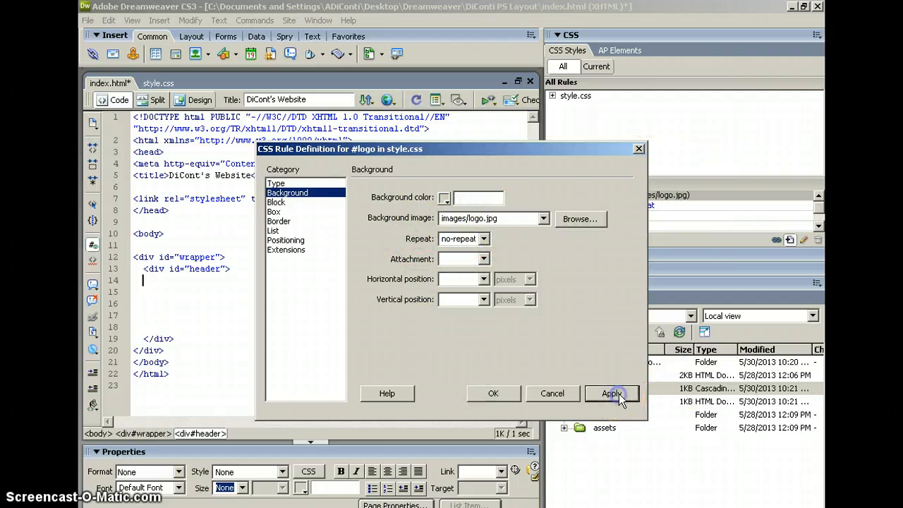
left_click(493, 393)
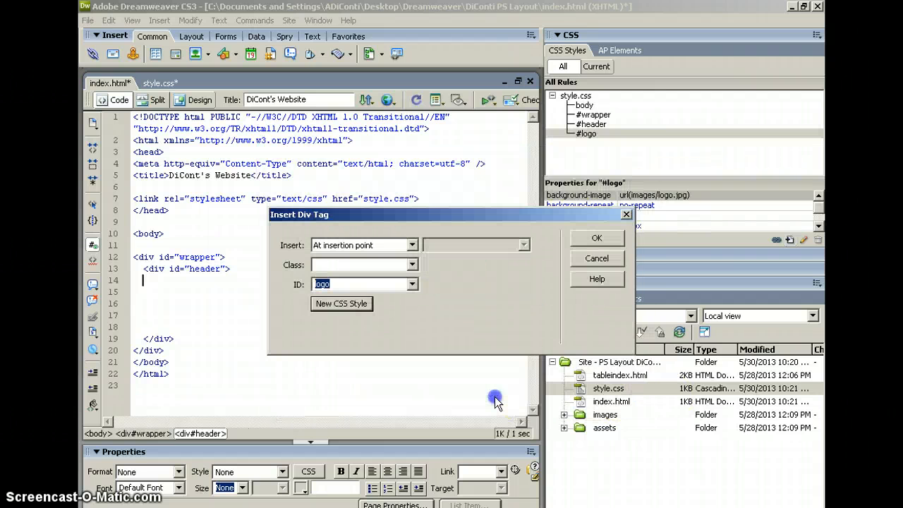
Step: Insert the logo div into the header, save all files, and show index.html in Design view
left_click(596, 240)
left_click(90, 23)
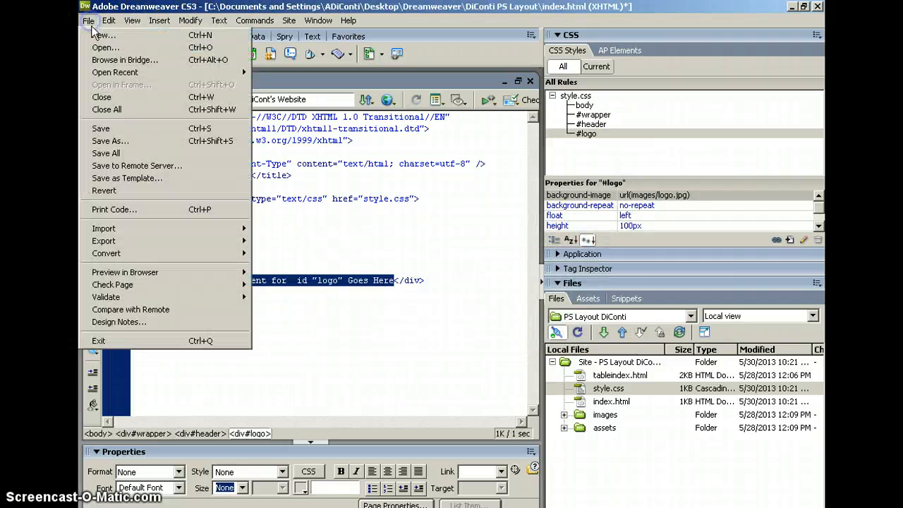
left_click(115, 153)
left_click(195, 101)
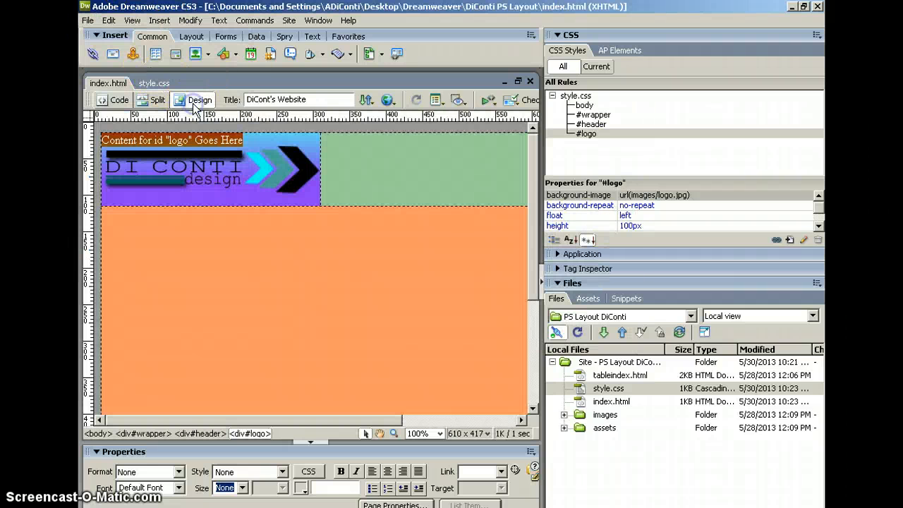
Step: Delete the placeholder text inside the logo div and save all files
left_click(262, 182)
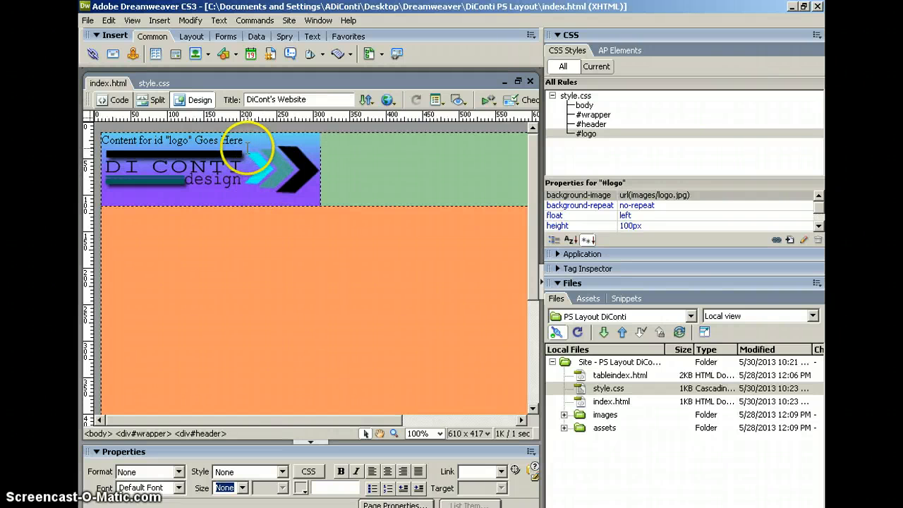
left_click_drag(247, 147, 87, 134)
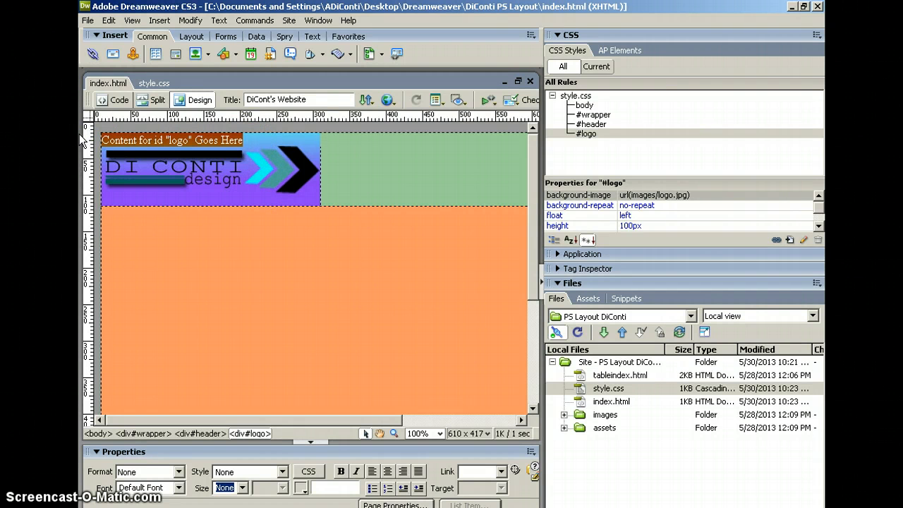
key("Delete")
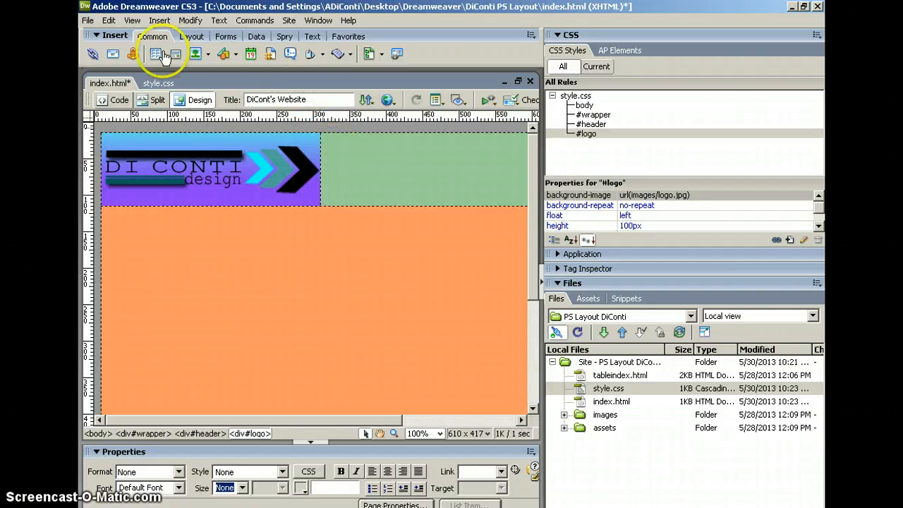
left_click(88, 20)
left_click(110, 154)
left_click(336, 151)
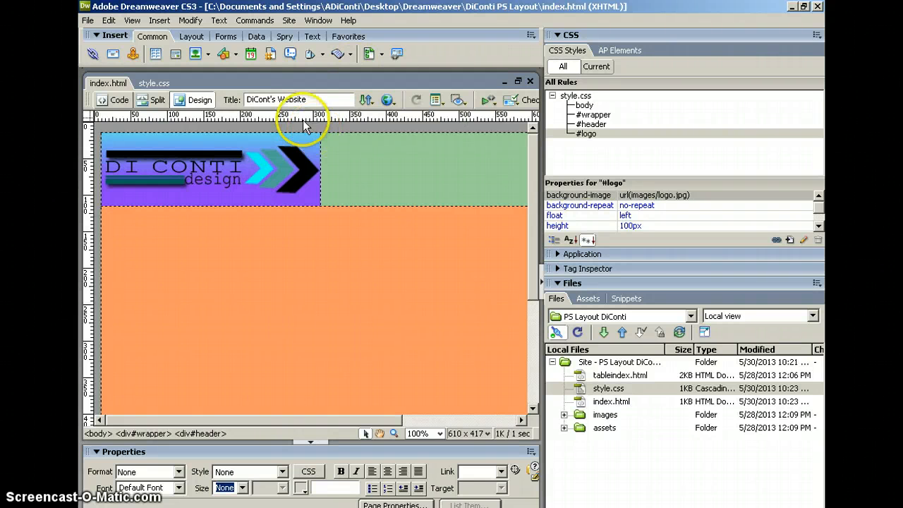
Step: On a new code line below the logo div, start a div with ID navBar and create its #navBar rule in style.css
left_click(116, 99)
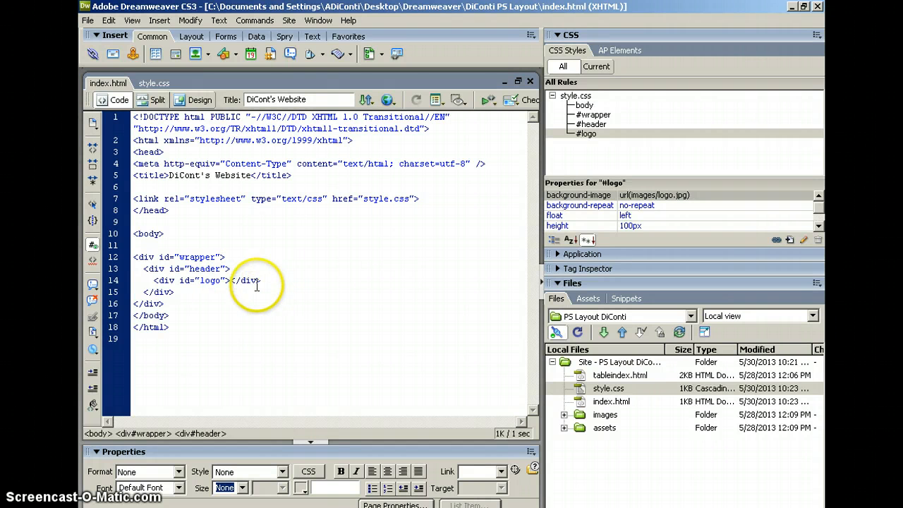
key("Return")
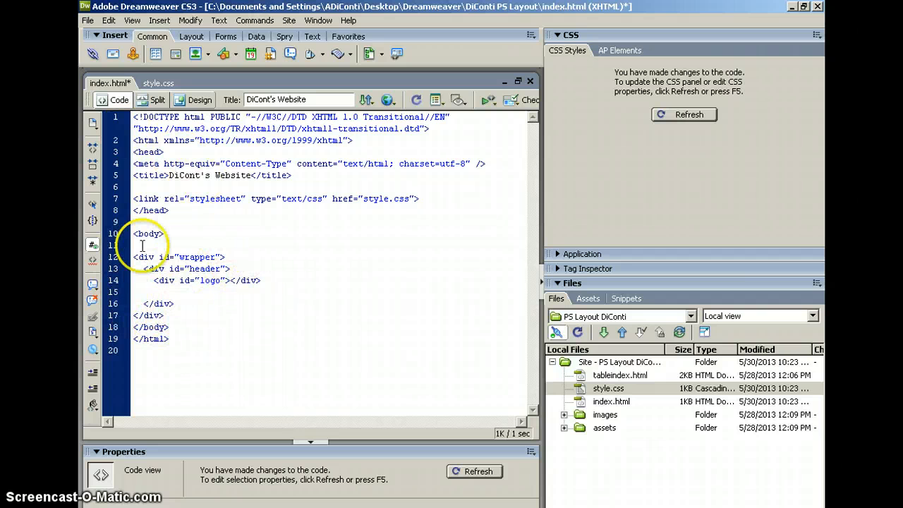
left_click(157, 21)
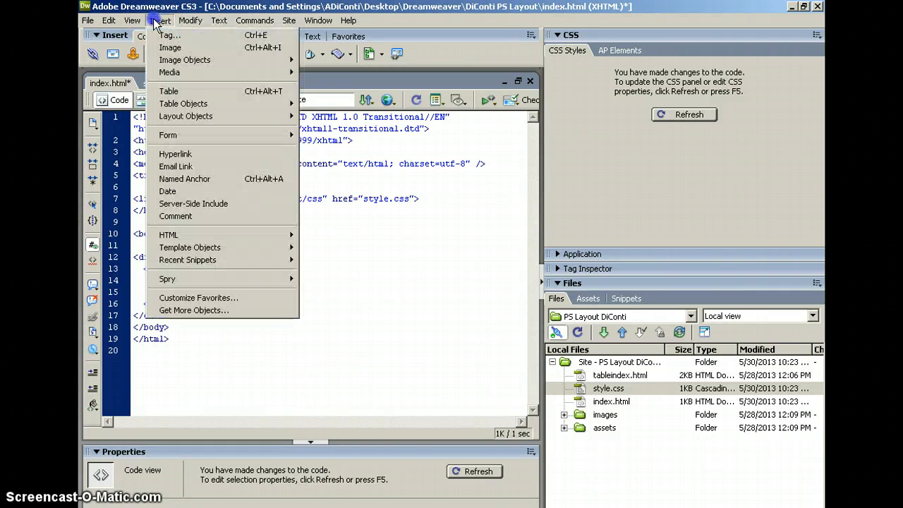
mouse_move(183, 60)
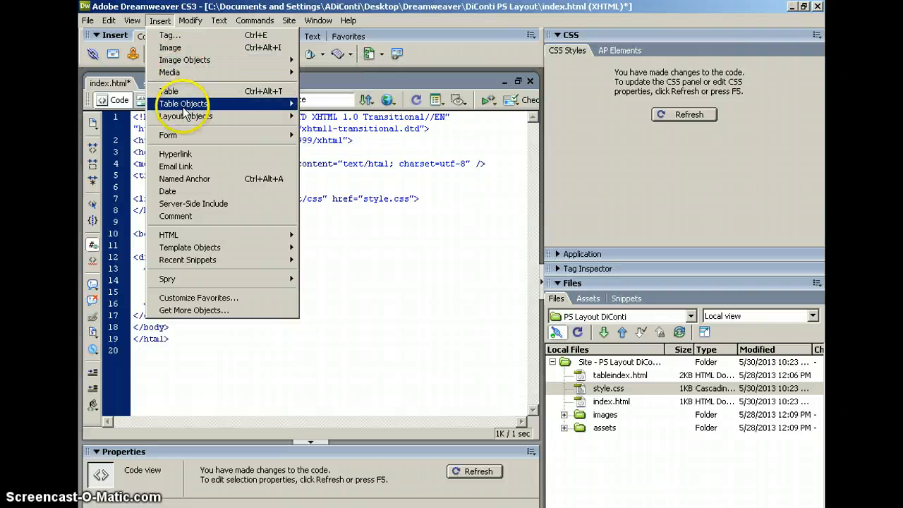
left_click(251, 120)
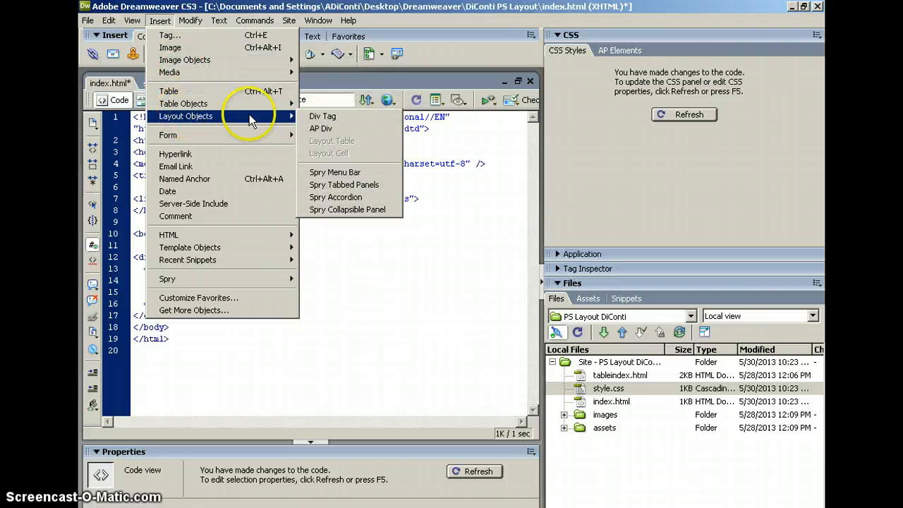
left_click(331, 117)
left_click(330, 285)
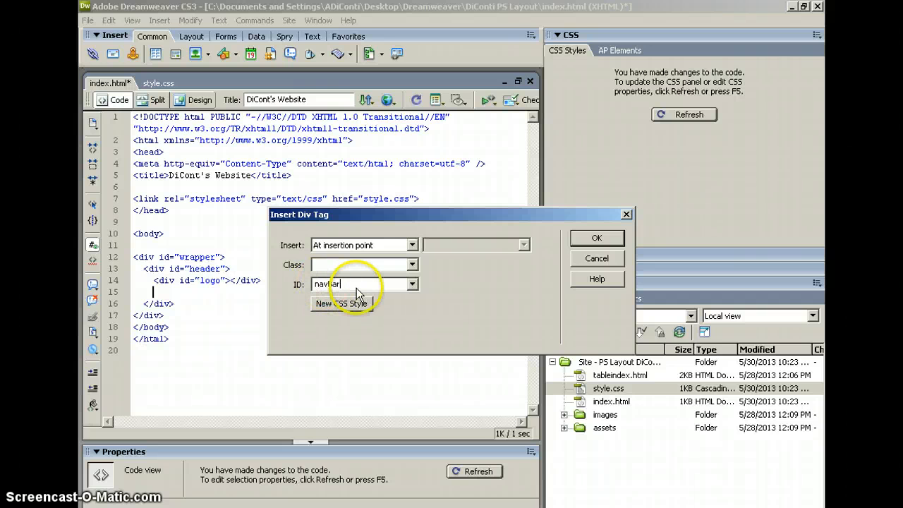
left_click(330, 309)
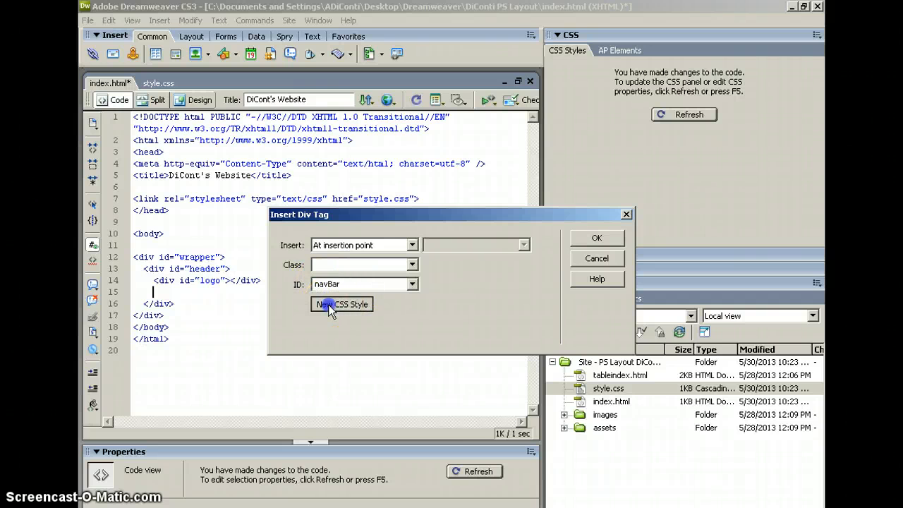
left_click(584, 243)
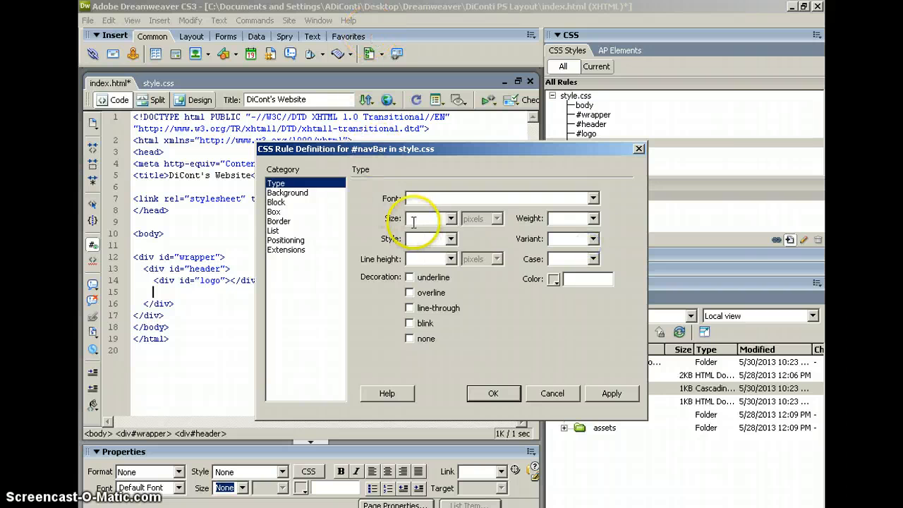
Step: Define the #navBar rule's box as 500 pixels wide and 100 pixels high, floated left
left_click(274, 211)
left_click(408, 200)
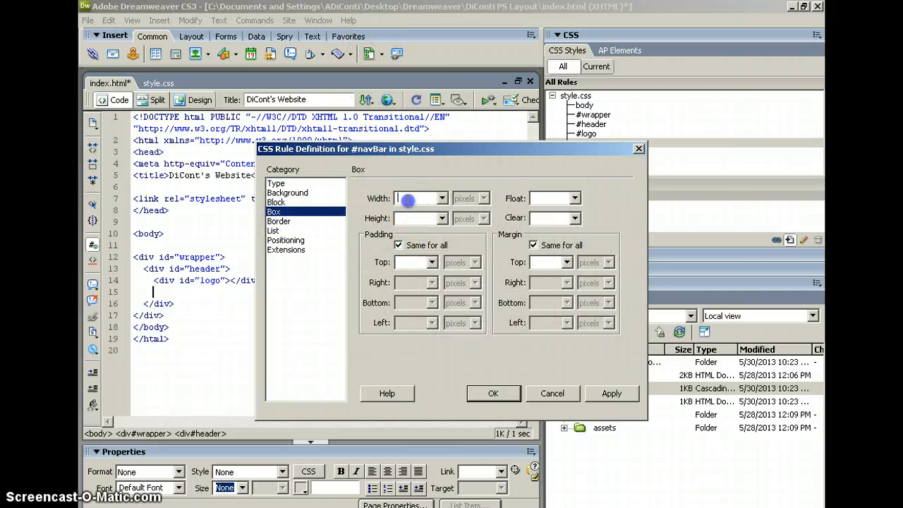
type("500")
left_click(422, 218)
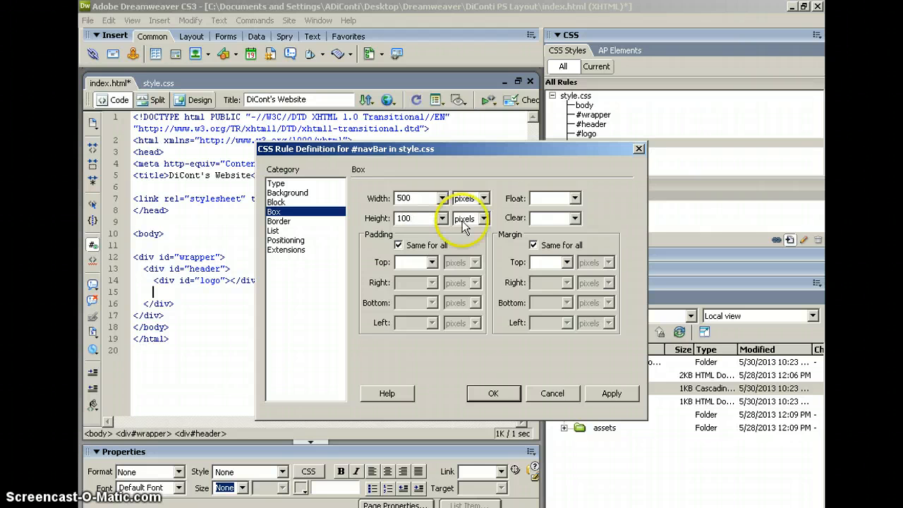
left_click(575, 198)
left_click(552, 213)
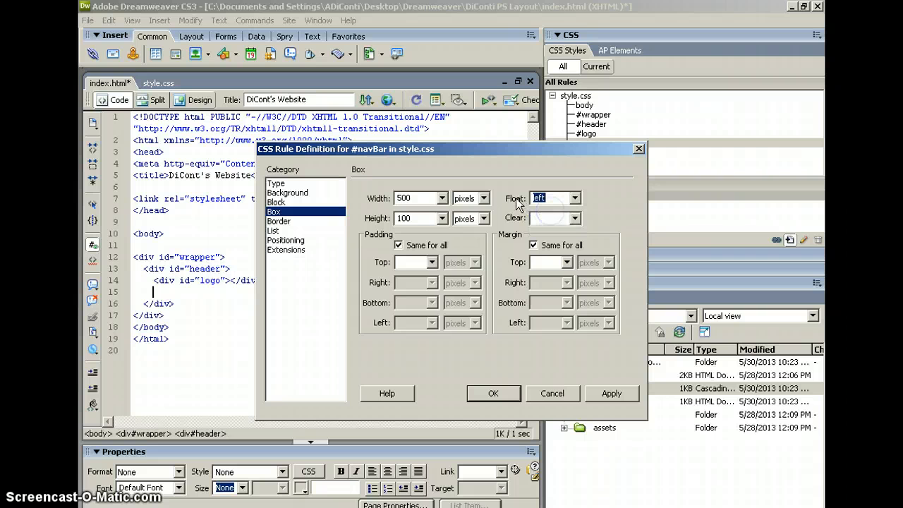
left_click(611, 395)
left_click(493, 394)
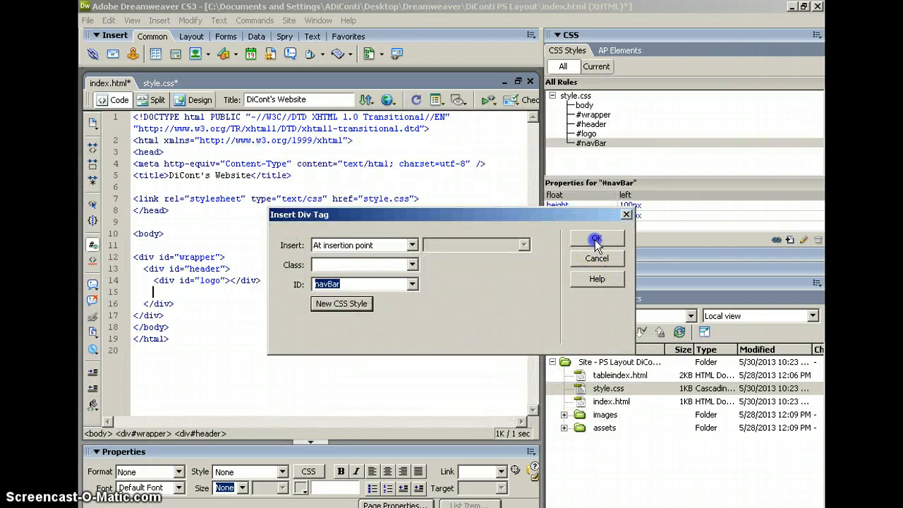
Step: Insert the navBar div below the logo div and delete its placeholder text in Design view
left_click(597, 240)
left_click(197, 100)
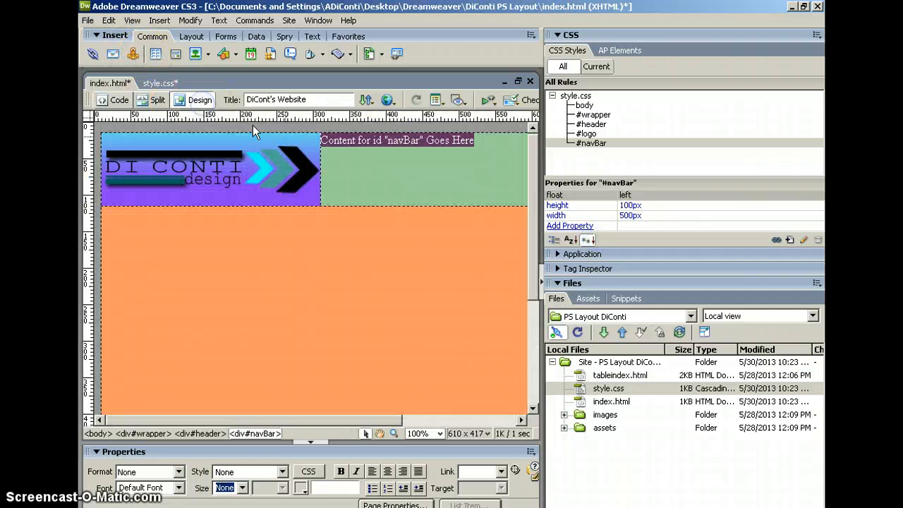
left_click_drag(327, 146, 478, 143)
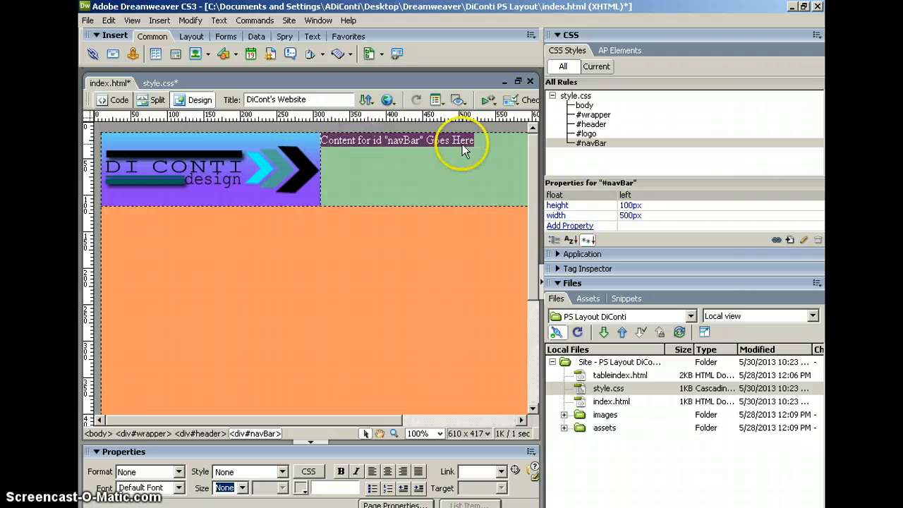
key("Delete")
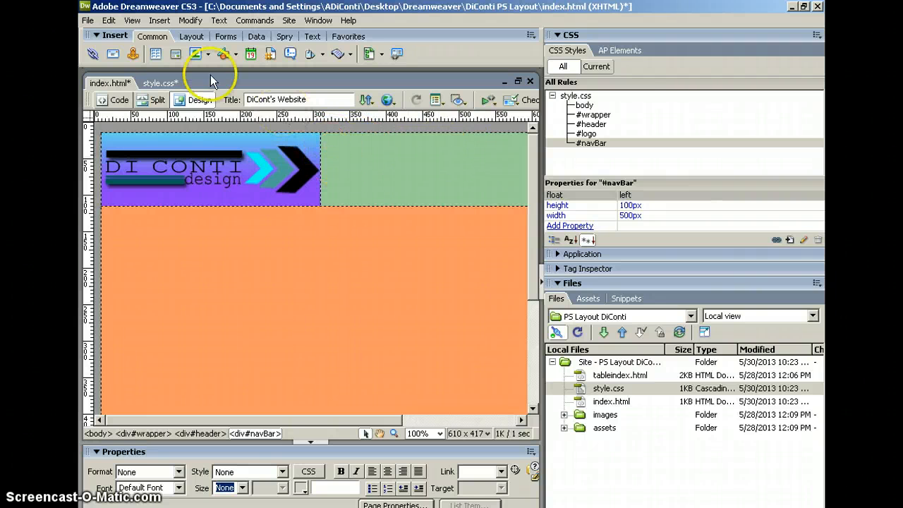
Step: In the code of the navBar div, start a rollover image named home with images/home-button.jpg as its original image
left_click(110, 99)
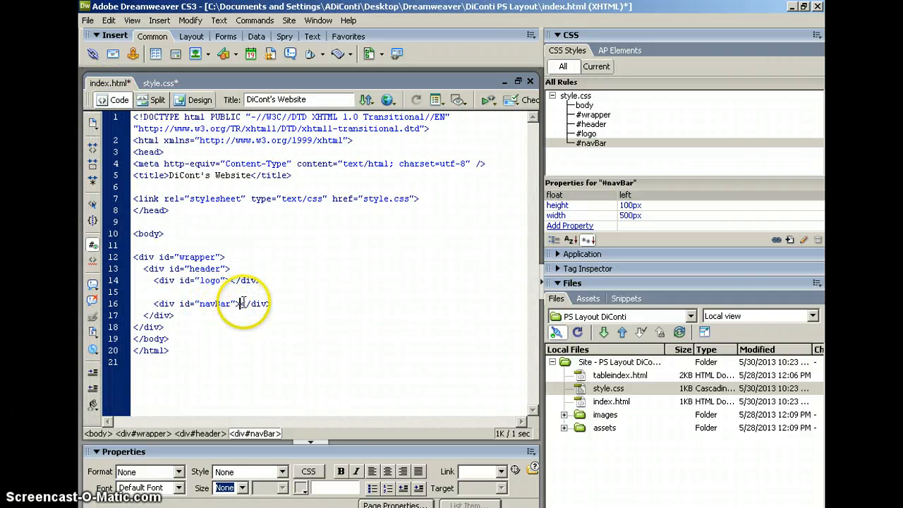
left_click(161, 21)
mouse_move(185, 60)
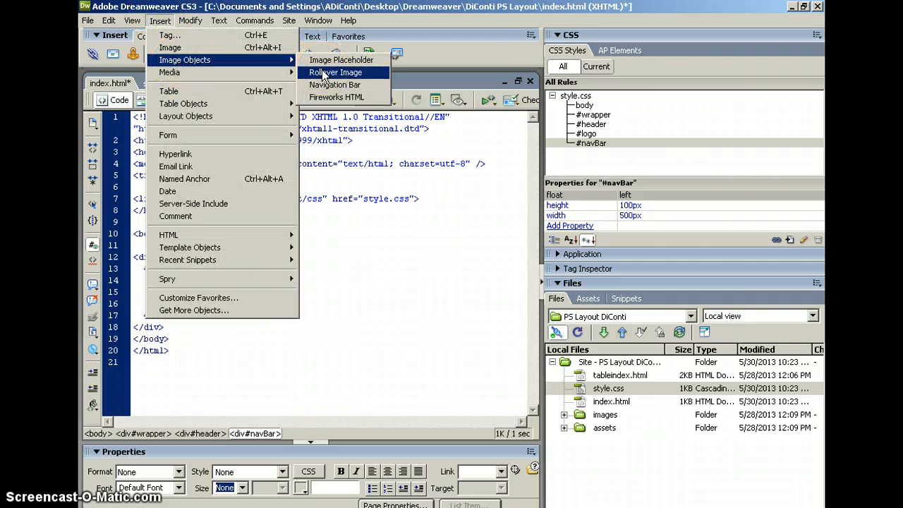
left_click(321, 72)
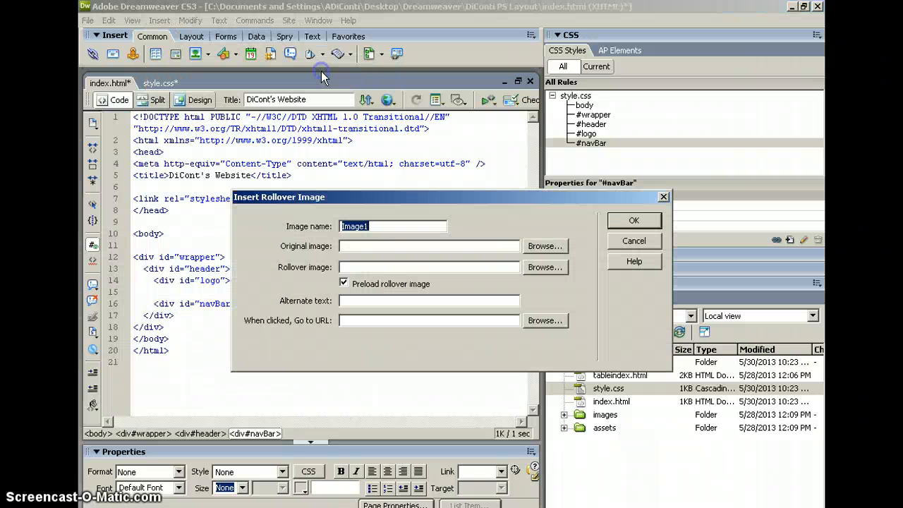
left_click_drag(421, 201, 370, 156)
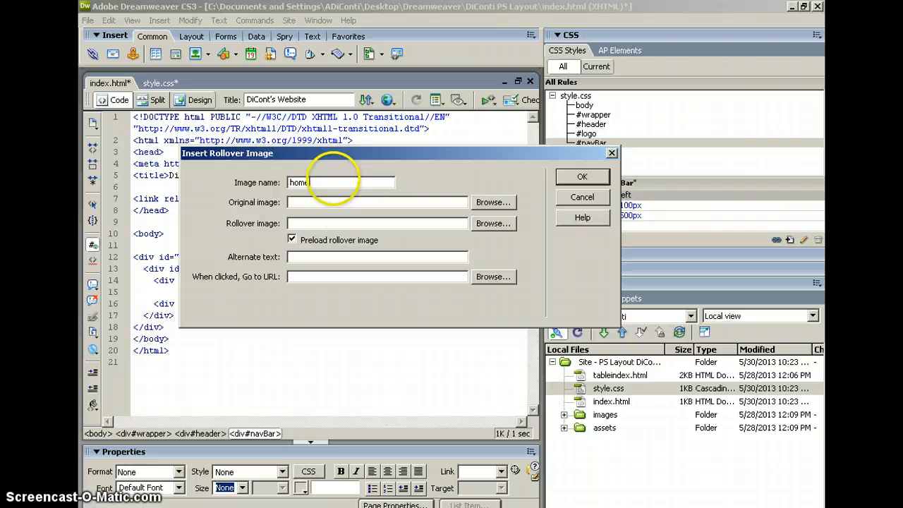
left_click(491, 204)
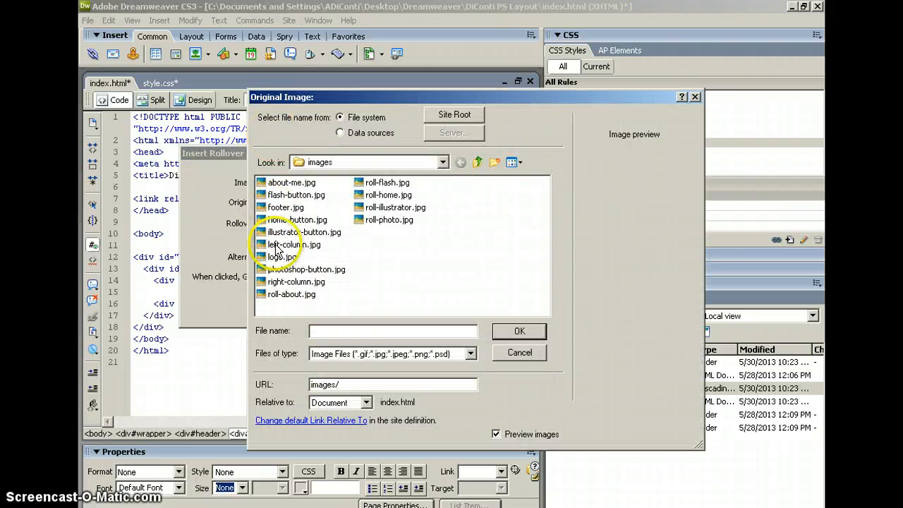
left_click(297, 219)
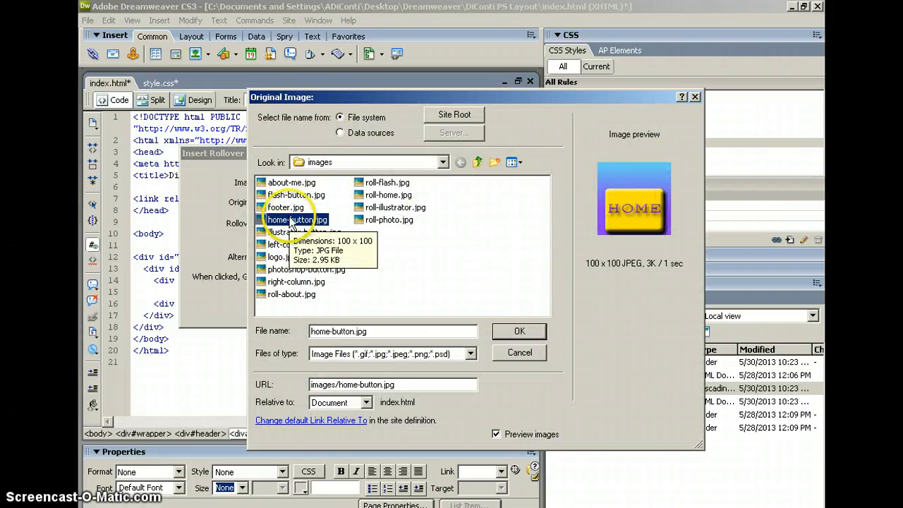
left_click(520, 333)
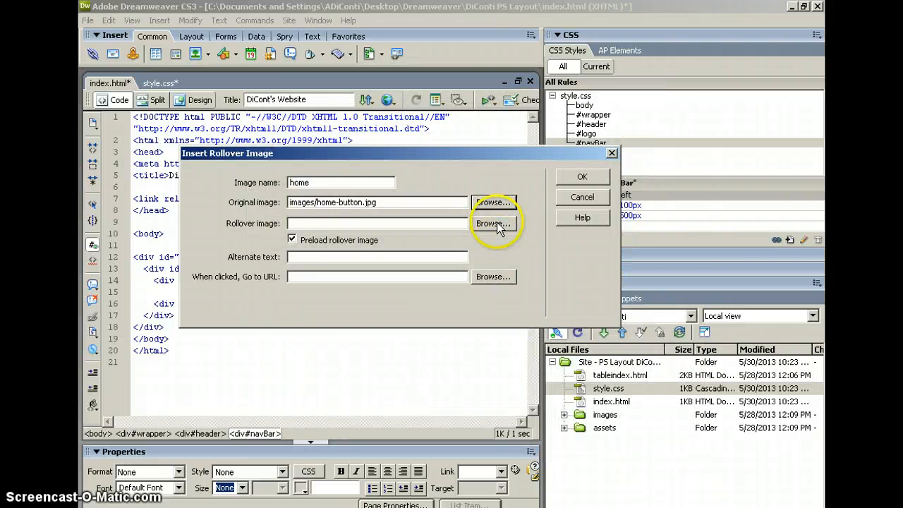
Step: Set images/roll-home.jpg as the rollover image and insert the home button into the navBar div
left_click(493, 223)
left_click(387, 196)
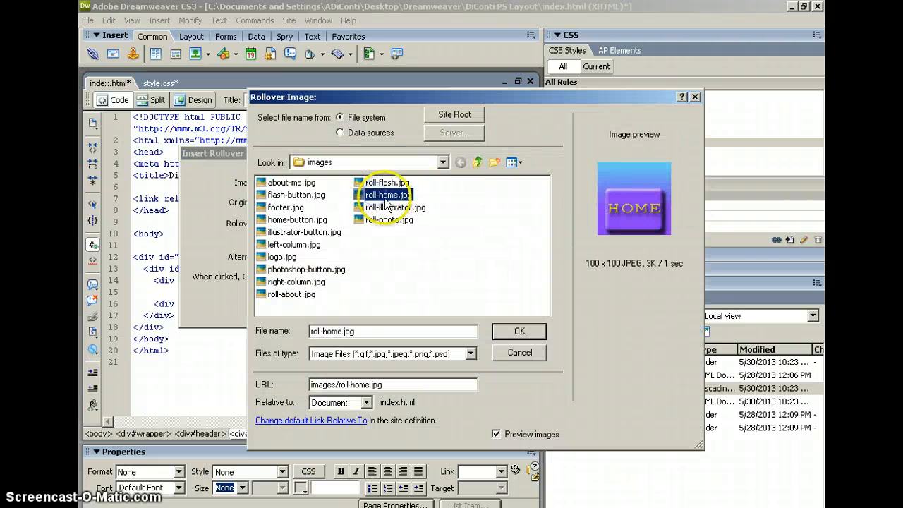
left_click(517, 332)
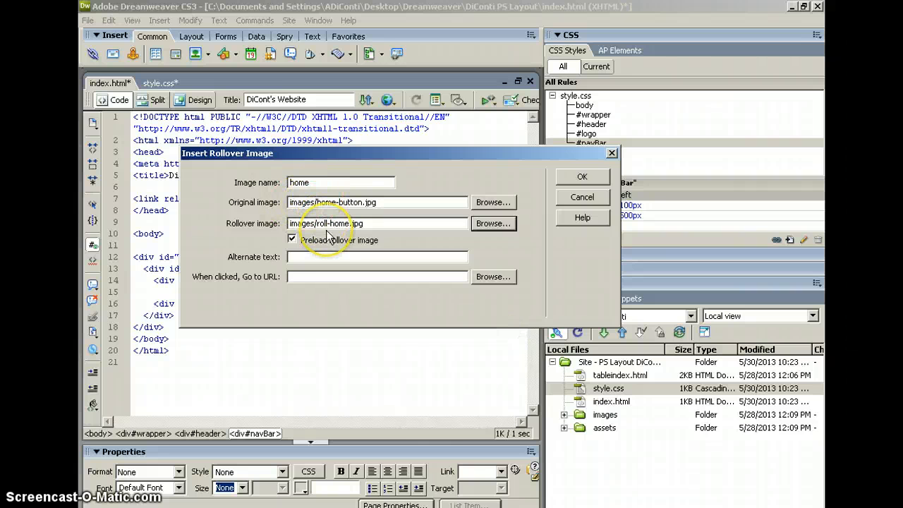
left_click(583, 180)
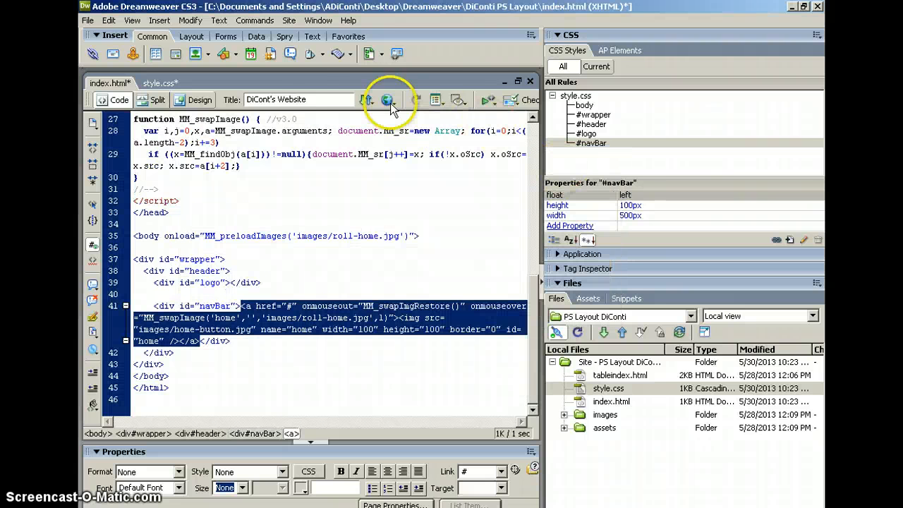
Step: Save index.html, preview it in Firefox and reload the page
key("ctrl+s")
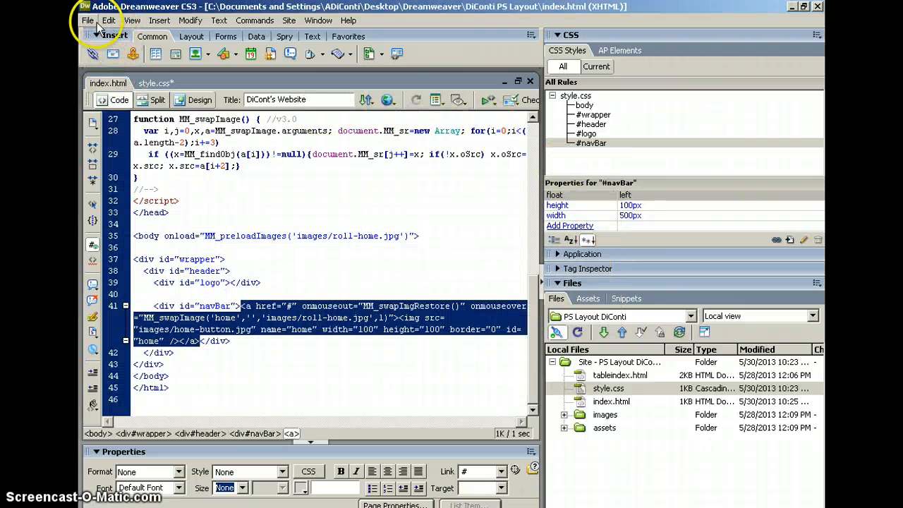
key("F12")
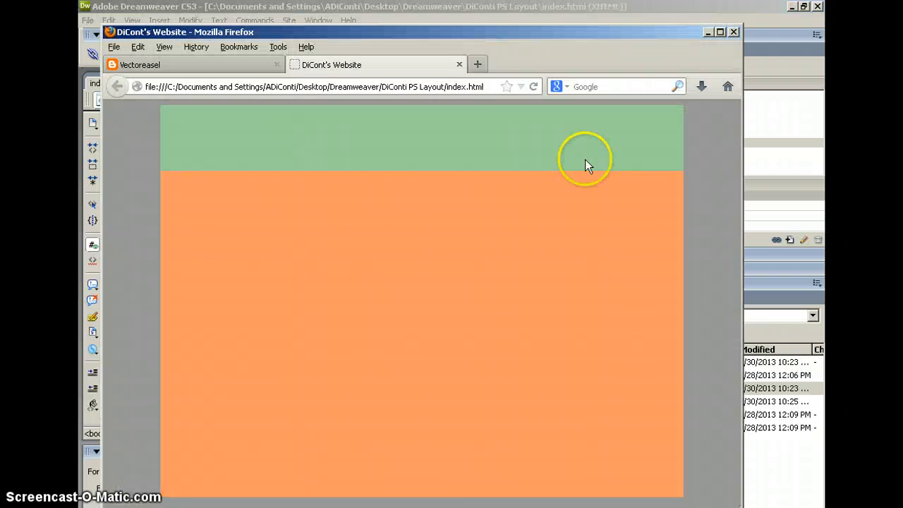
left_click(534, 86)
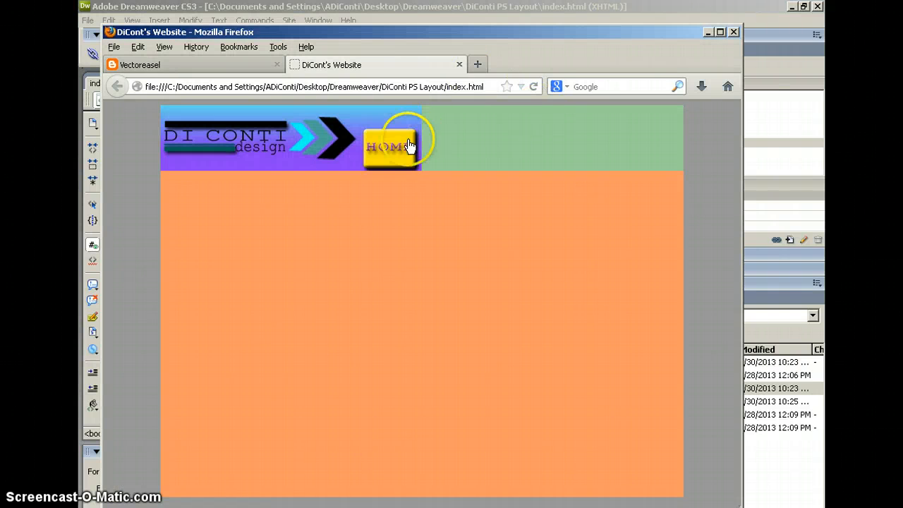